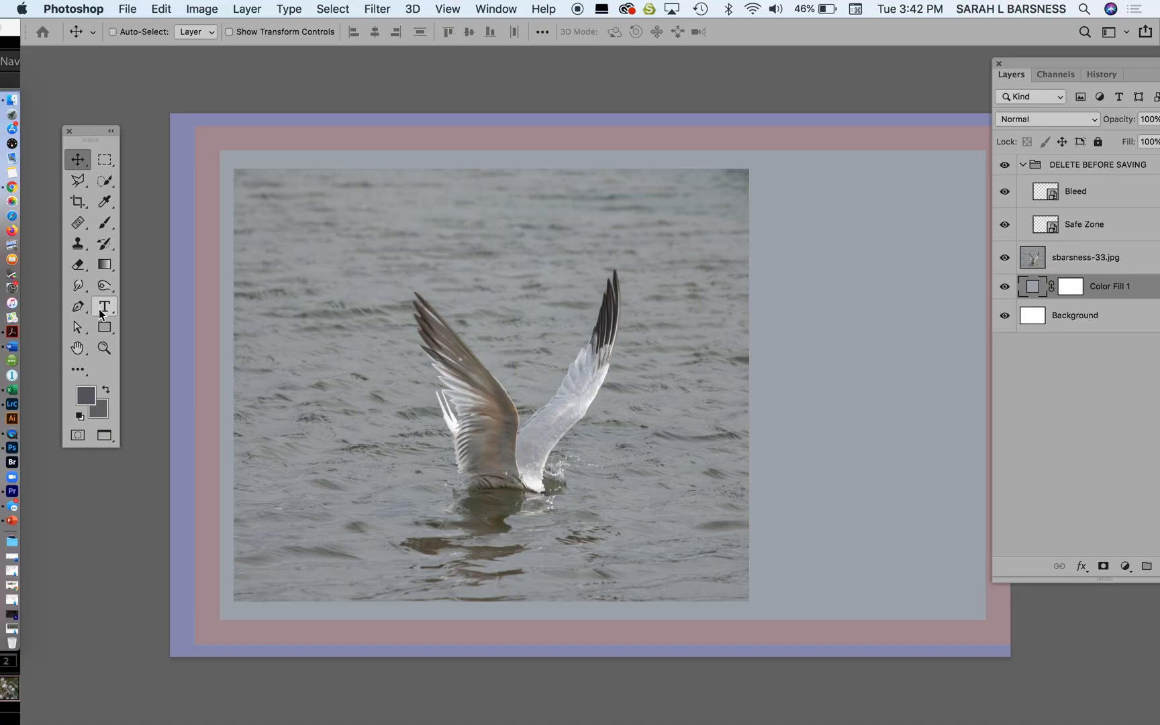
Create a tall paragraph text box of placeholder text in the empty area beside the bird photo
click(102, 311)
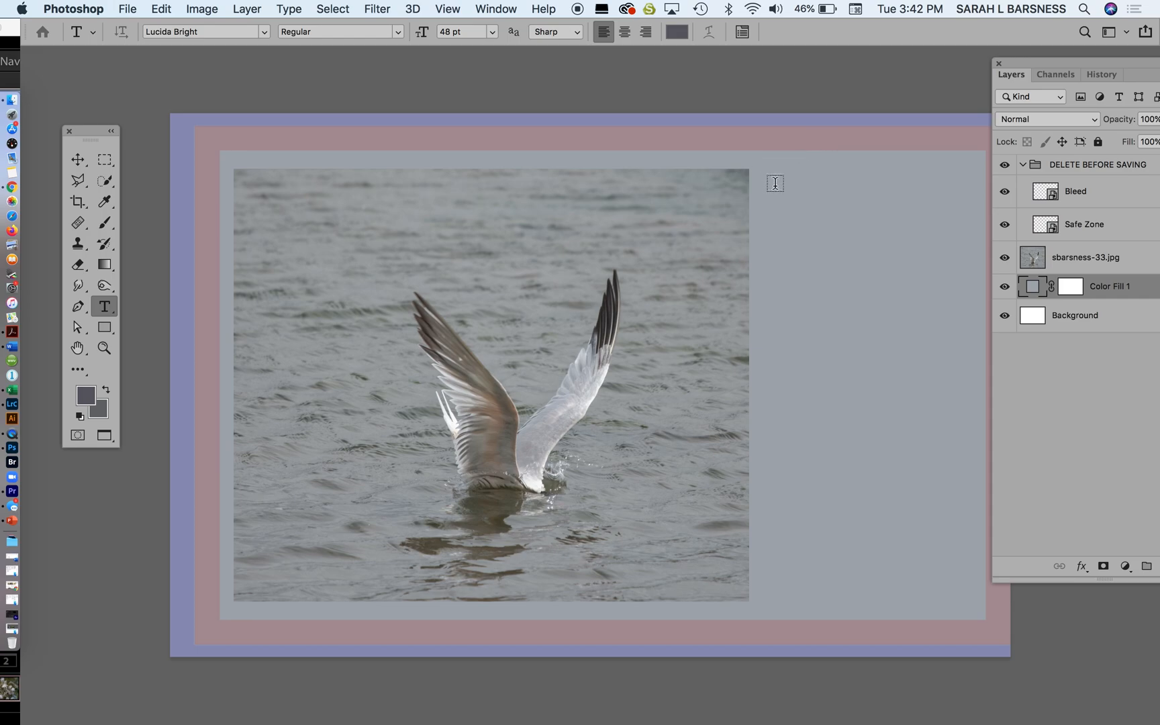
drag(764, 180, 923, 568)
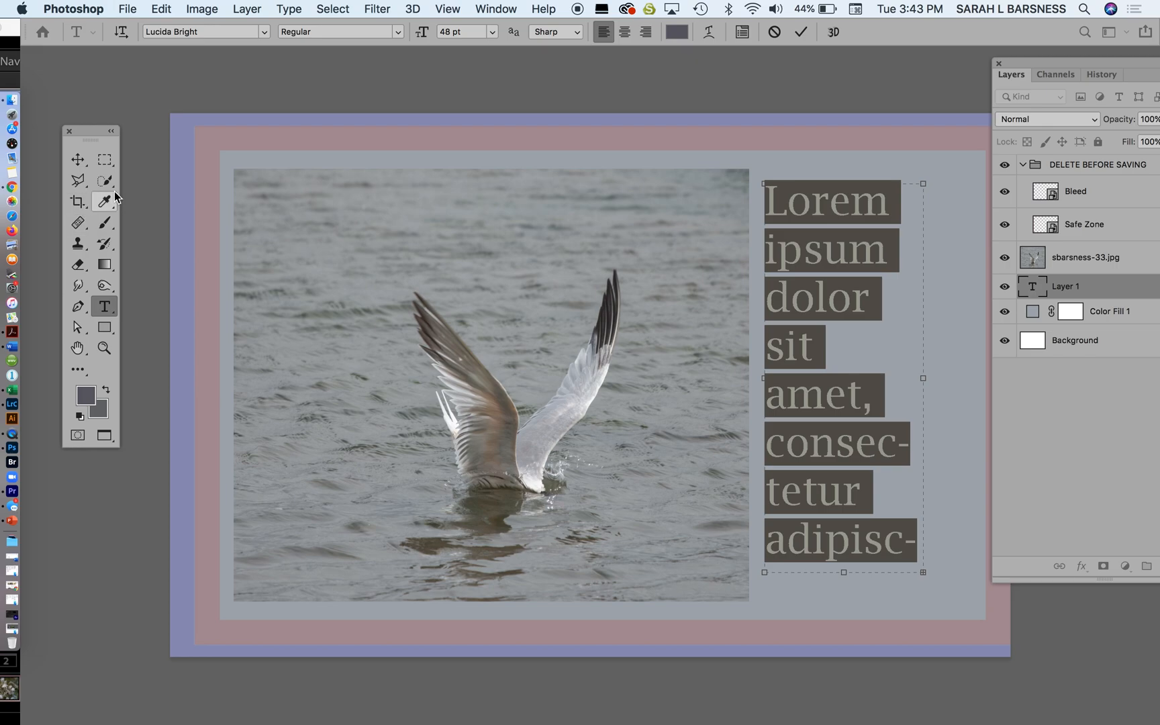
click(107, 166)
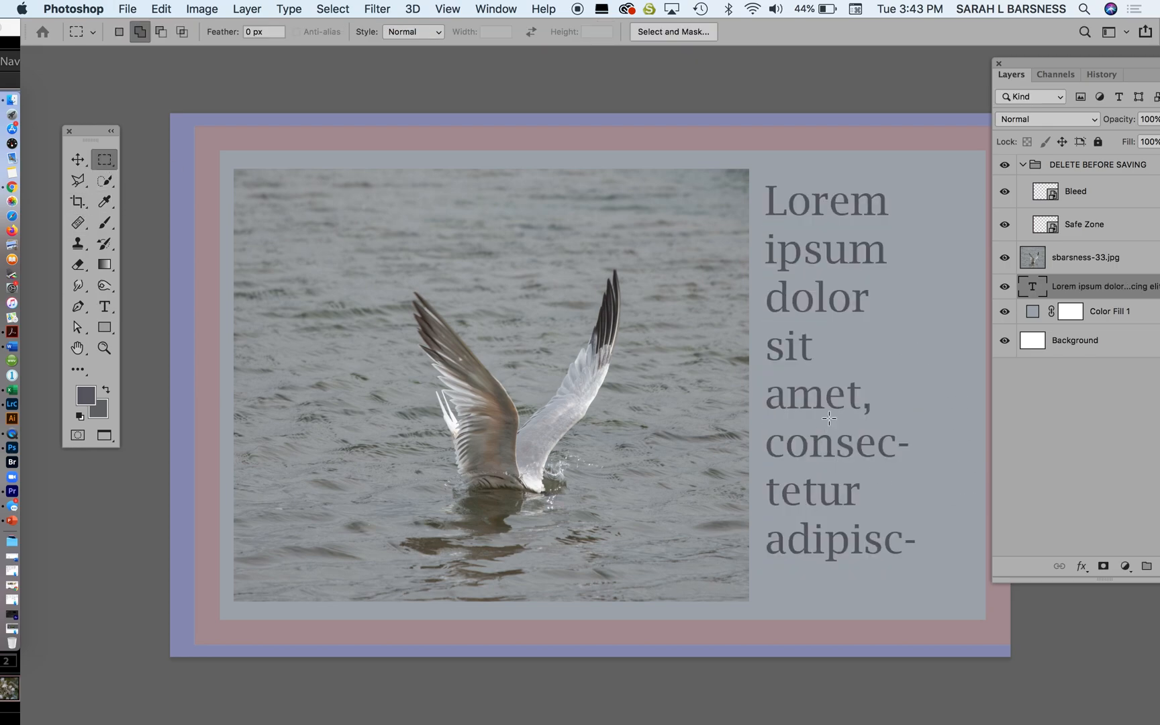
Shift the placeholder text slightly down and away from the photo, and place its layer above the sbarsness-33.jpg layer
key(v)
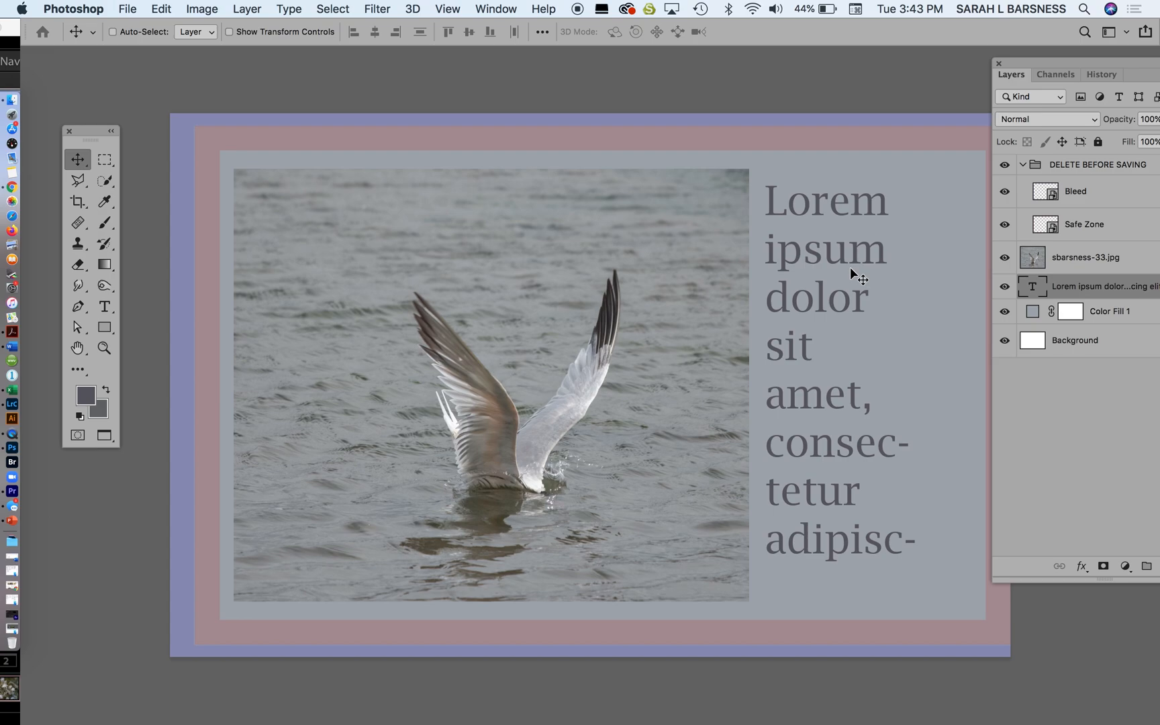
mouse_move(849, 267)
mouse_down()
mouse_move(762, 275)
mouse_move(882, 275)
mouse_move(743, 285)
mouse_move(866, 284)
mouse_move(791, 282)
mouse_move(778, 314)
mouse_move(781, 262)
mouse_move(829, 268)
mouse_move(839, 292)
mouse_move(859, 285)
mouse_up()
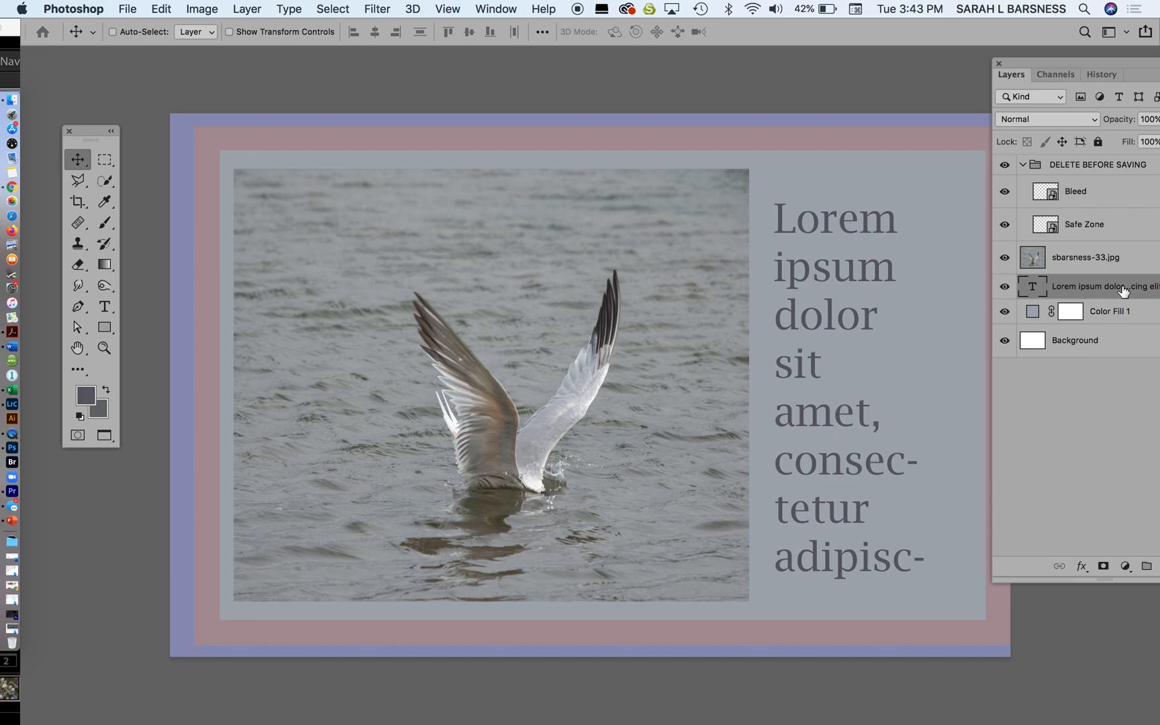
drag(1124, 289, 1117, 247)
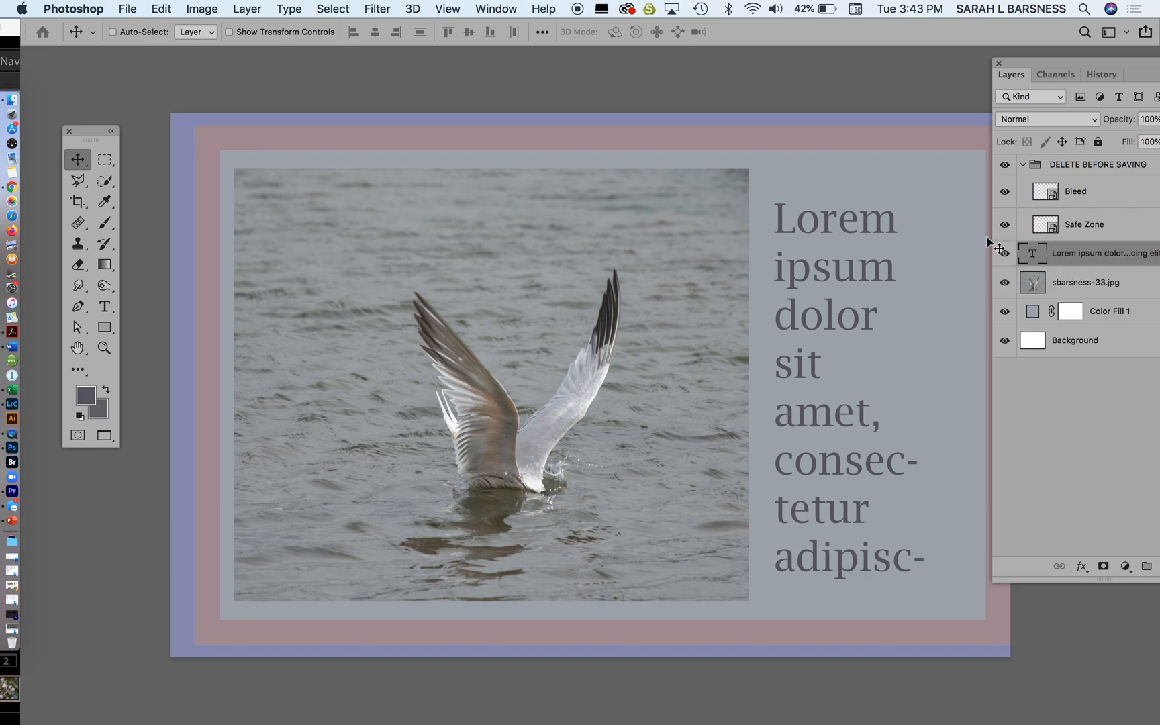
mouse_move(862, 294)
mouse_down()
mouse_move(735, 304)
mouse_move(863, 299)
mouse_up()
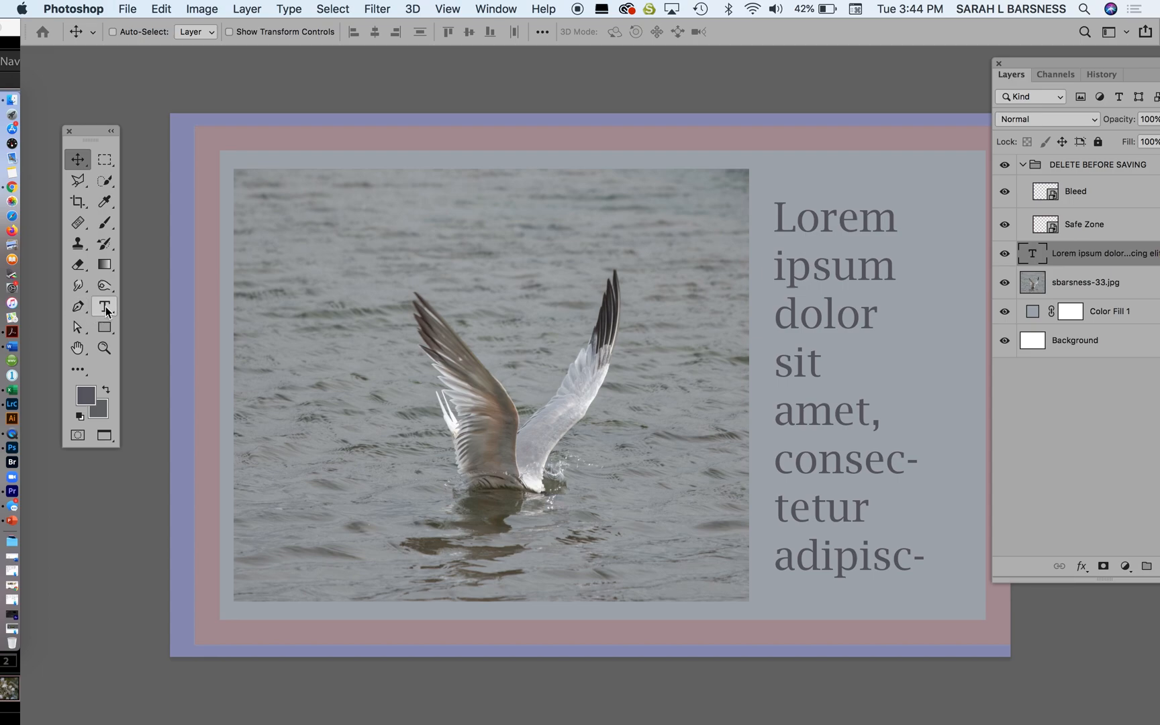
Replace the visible placeholder text with the caption "Elegant Tern, Crissy Field, San Franciso"
click(105, 309)
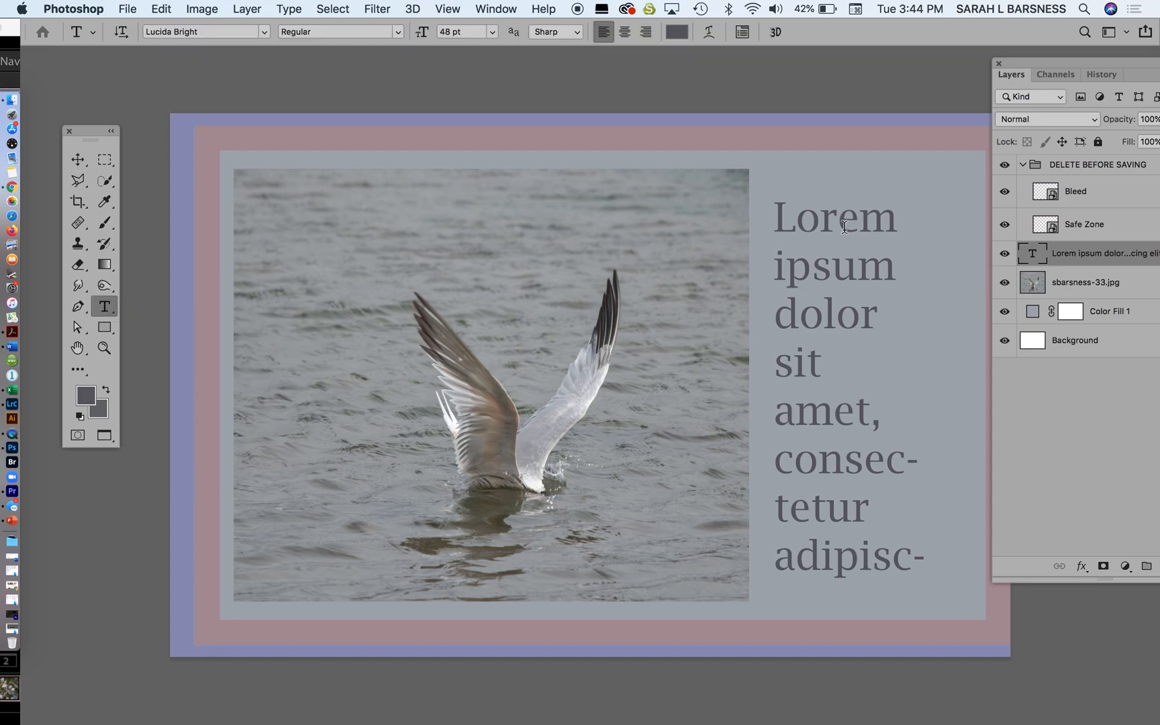
click(812, 267)
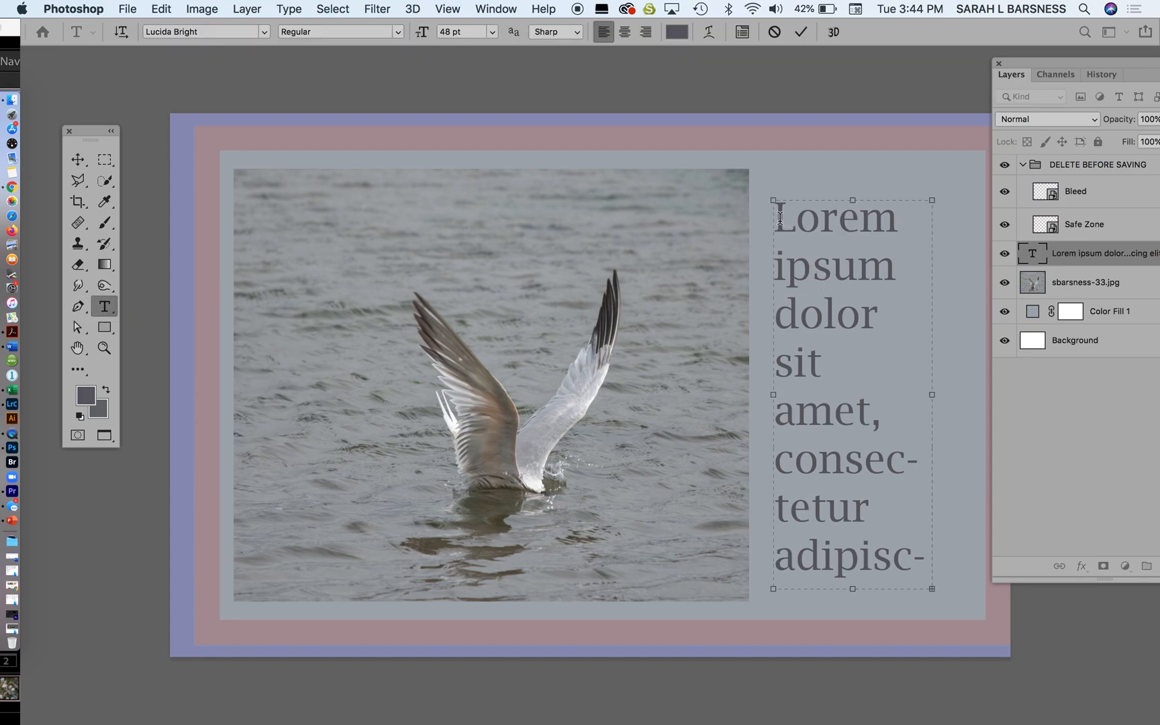
drag(777, 213, 989, 677)
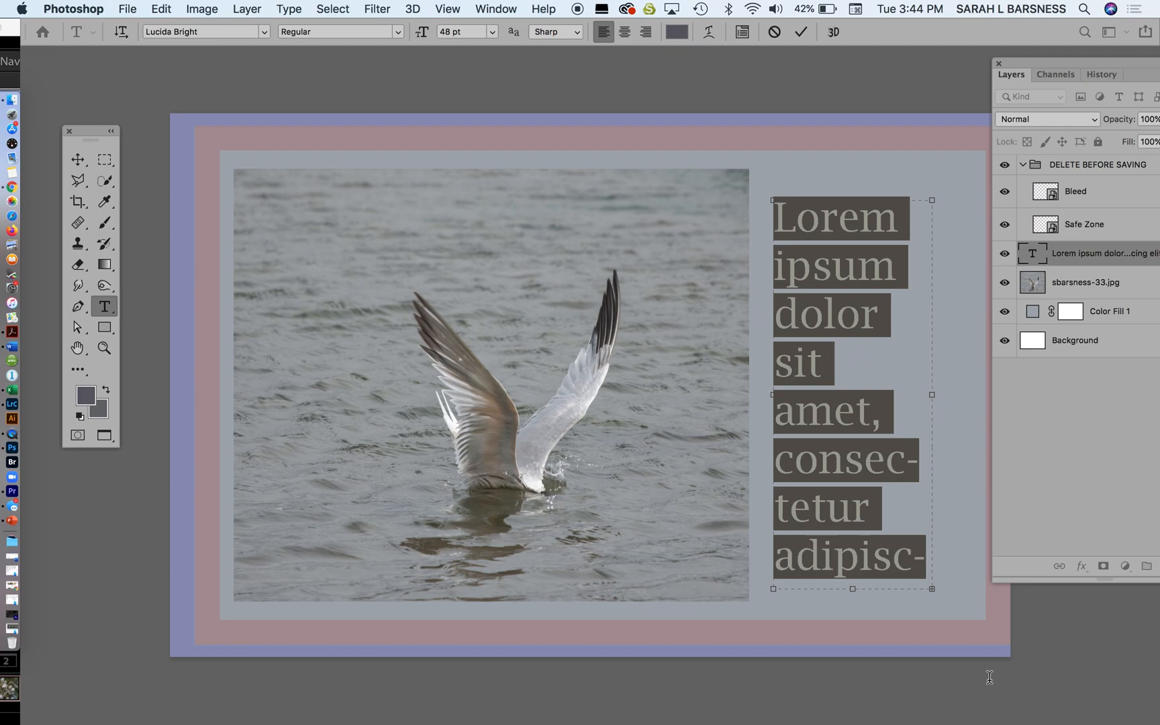
text(Ele)
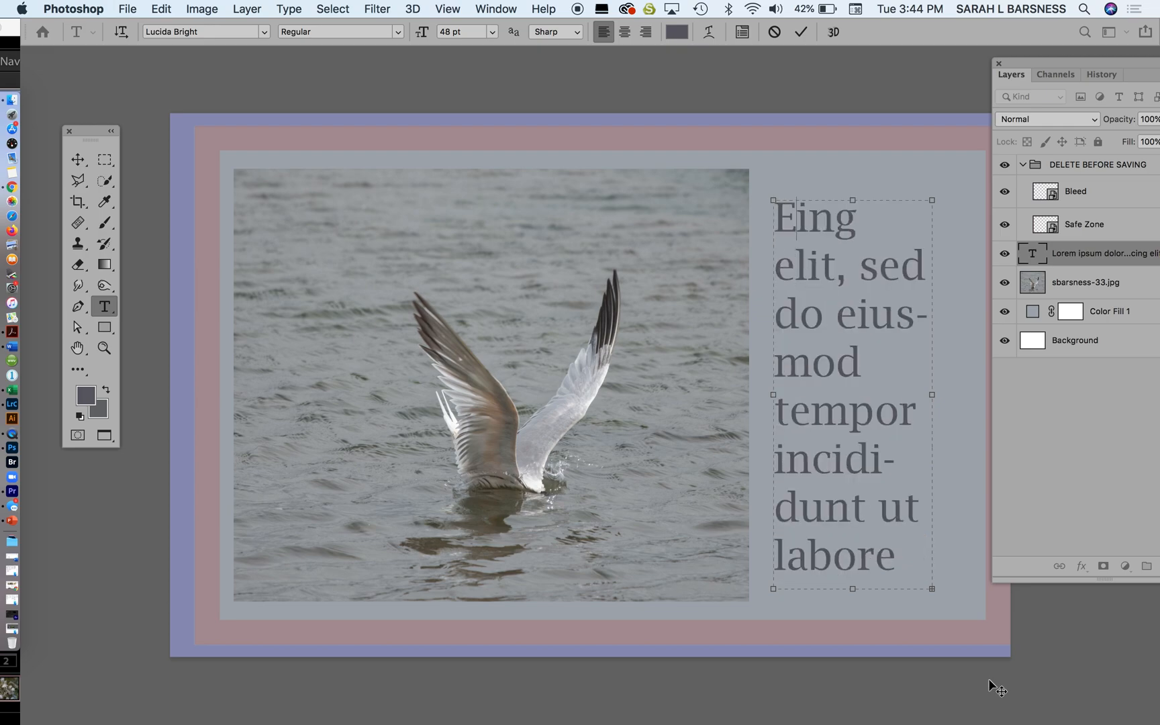
text(gant)
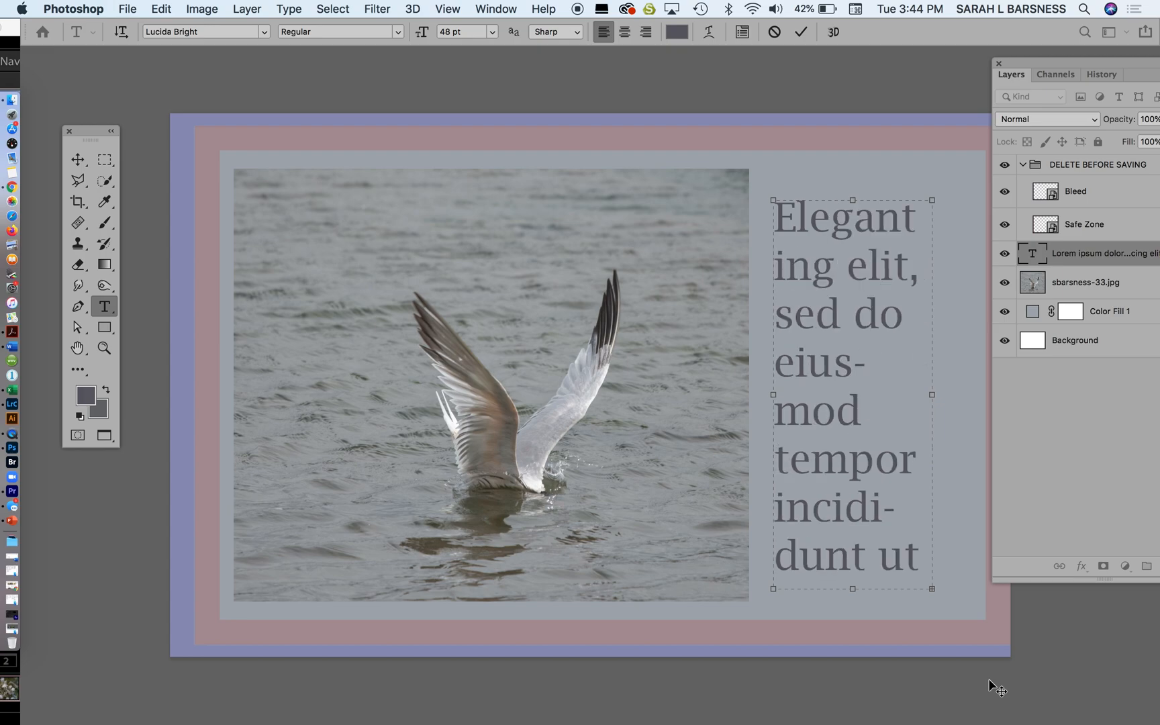
text( Tern)
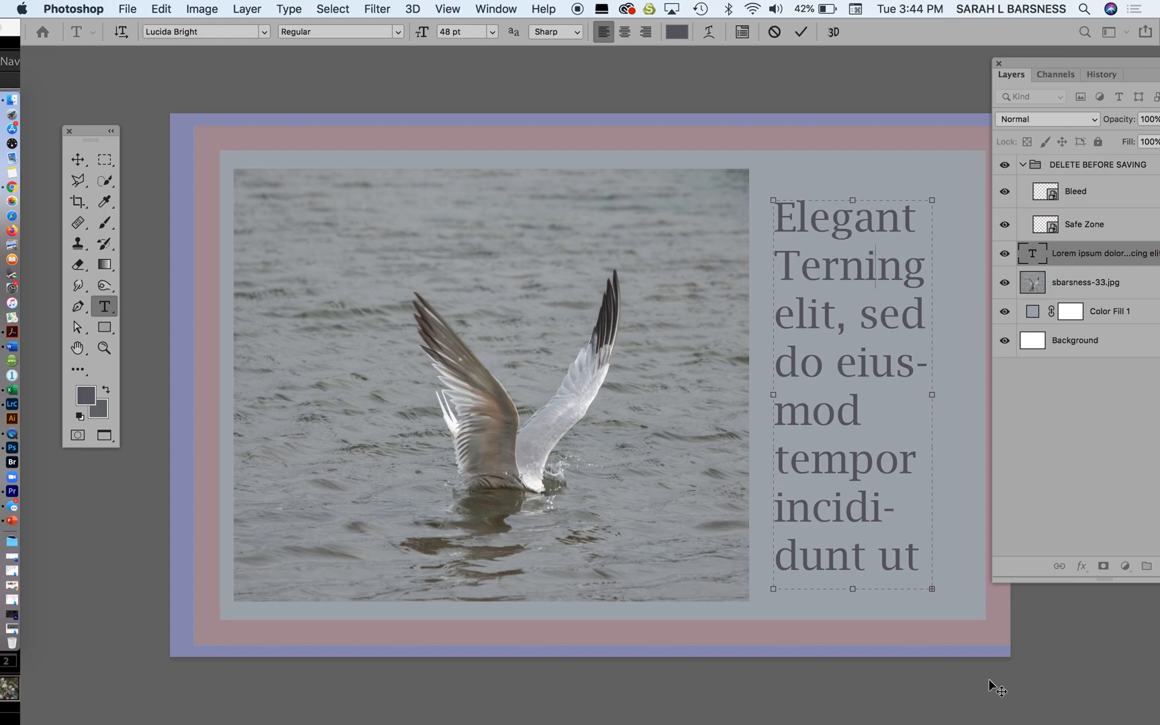
text(, Criss)
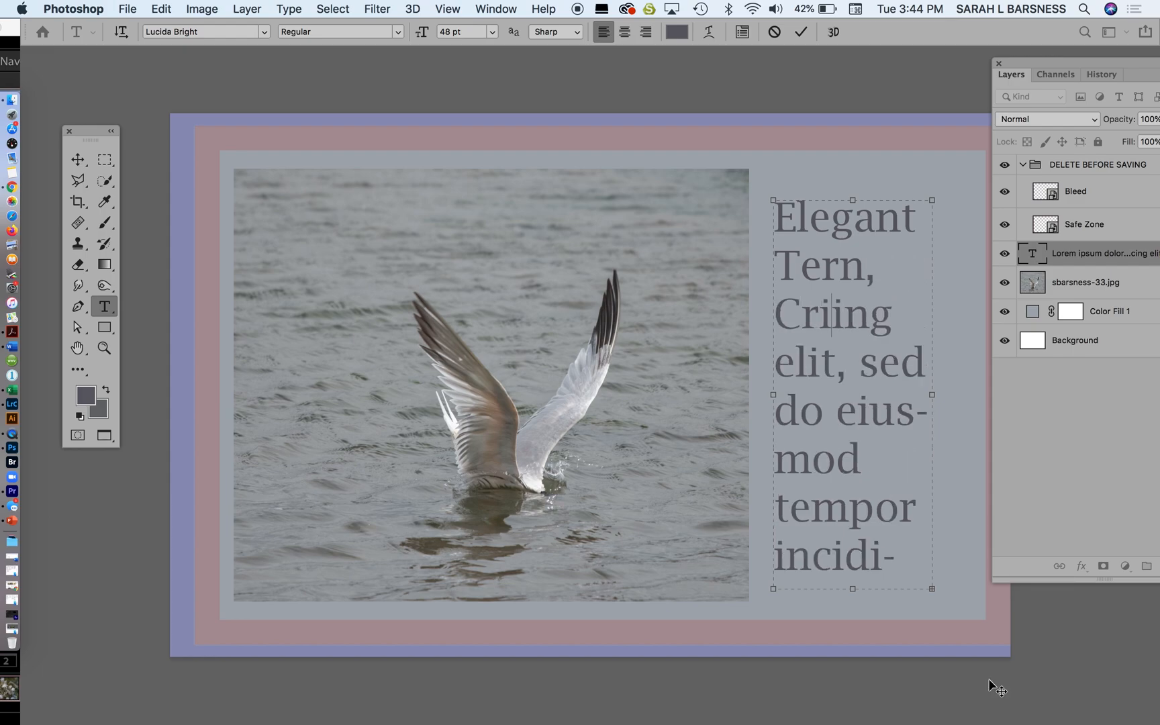
text(y)
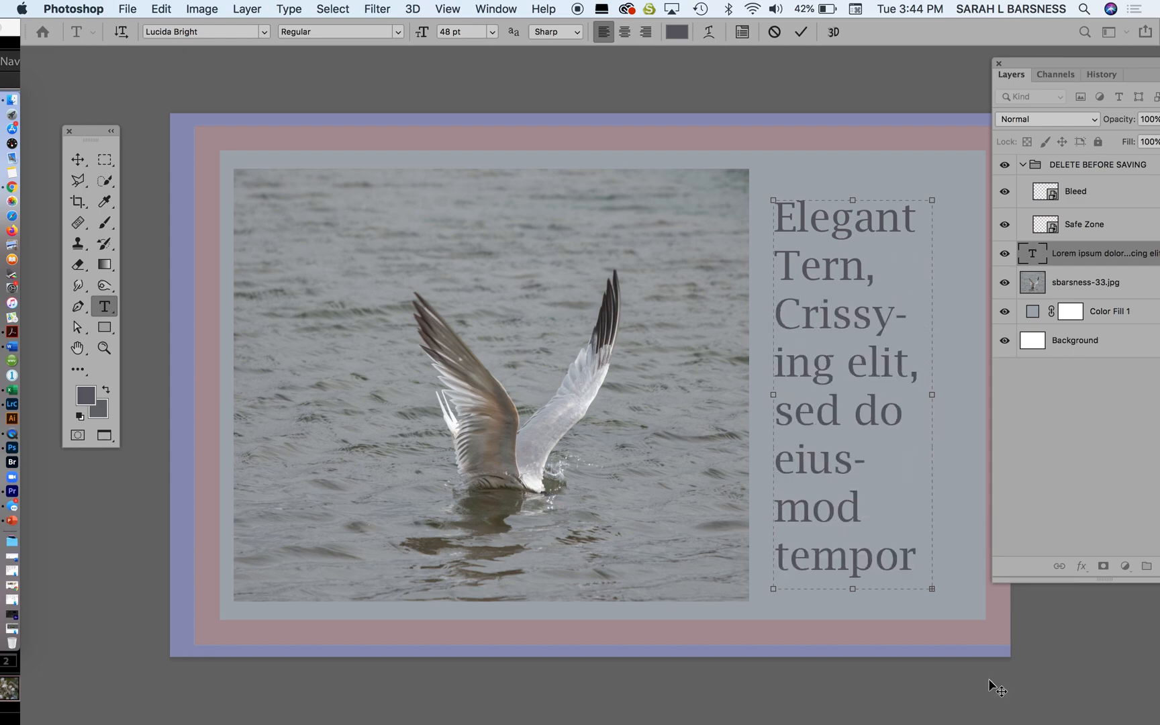
text( Field, San )
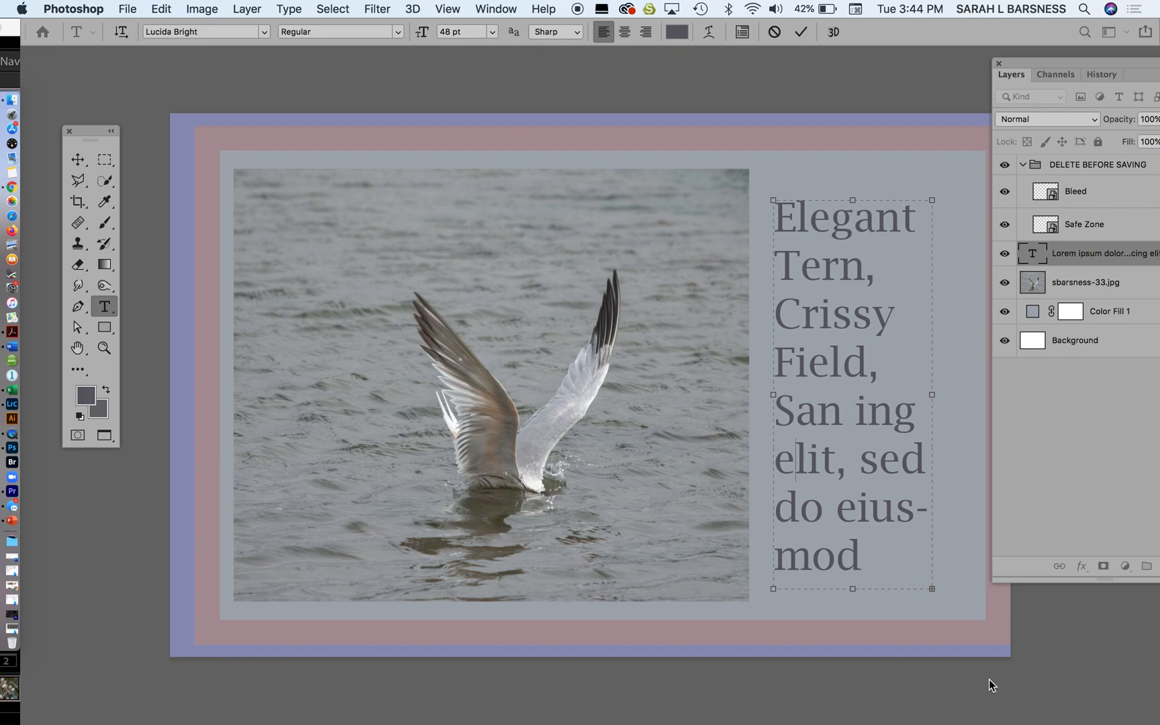
text(Francis)
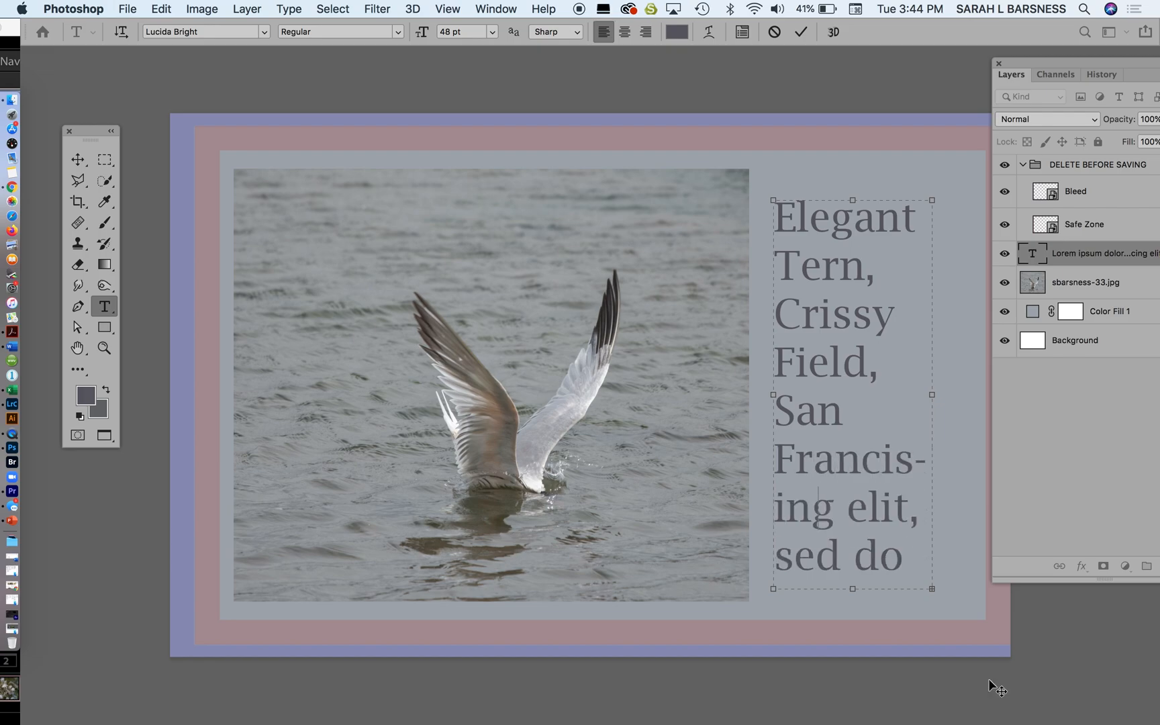
text(oc)
key(BackSpace)
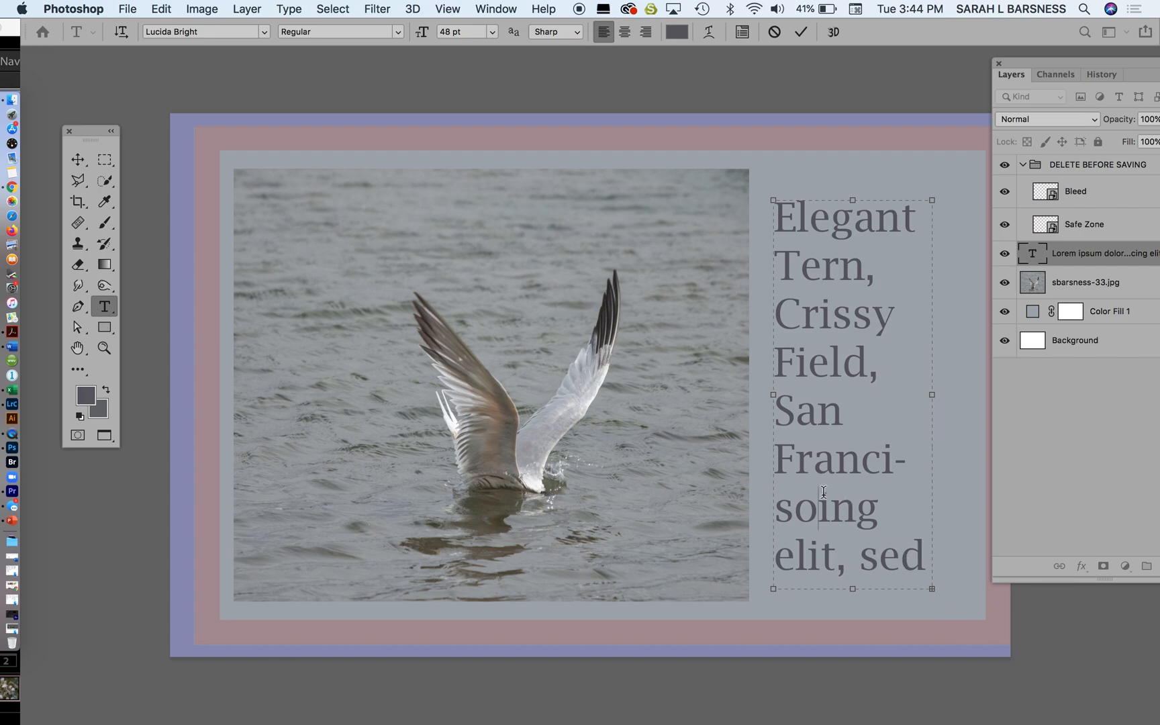
Delete all leftover placeholder text after the caption, widening the text box across the photo to reach the hidden overflow
drag(819, 508, 945, 606)
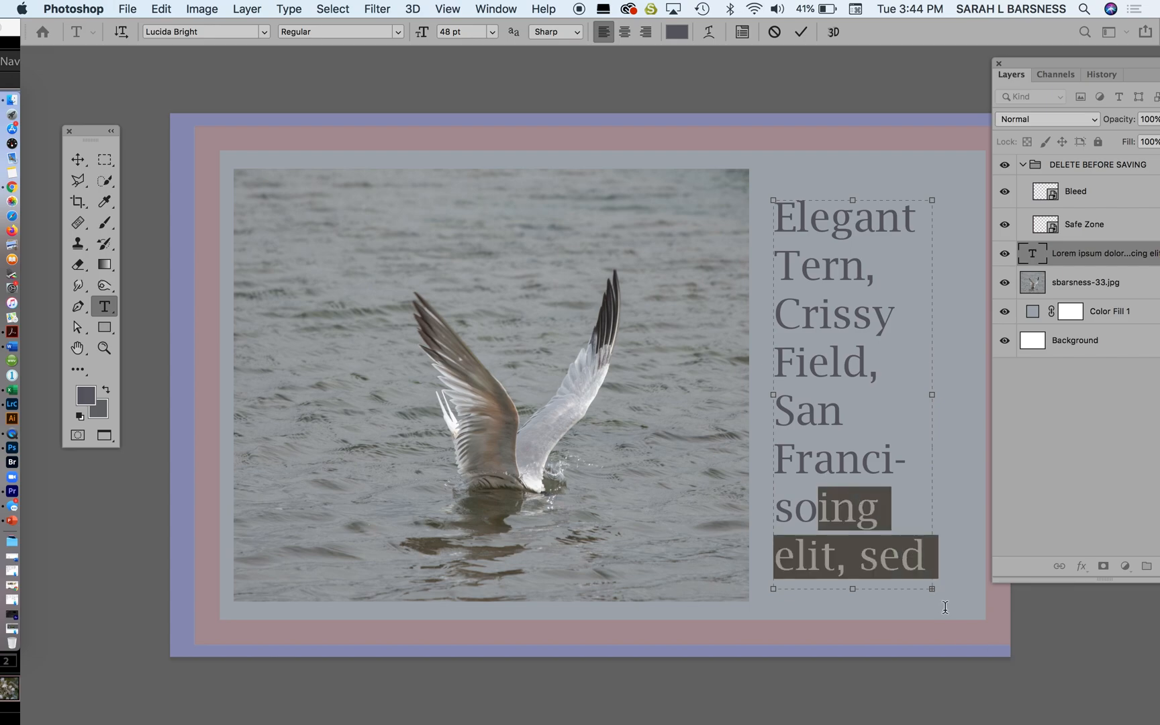
key(BackSpace)
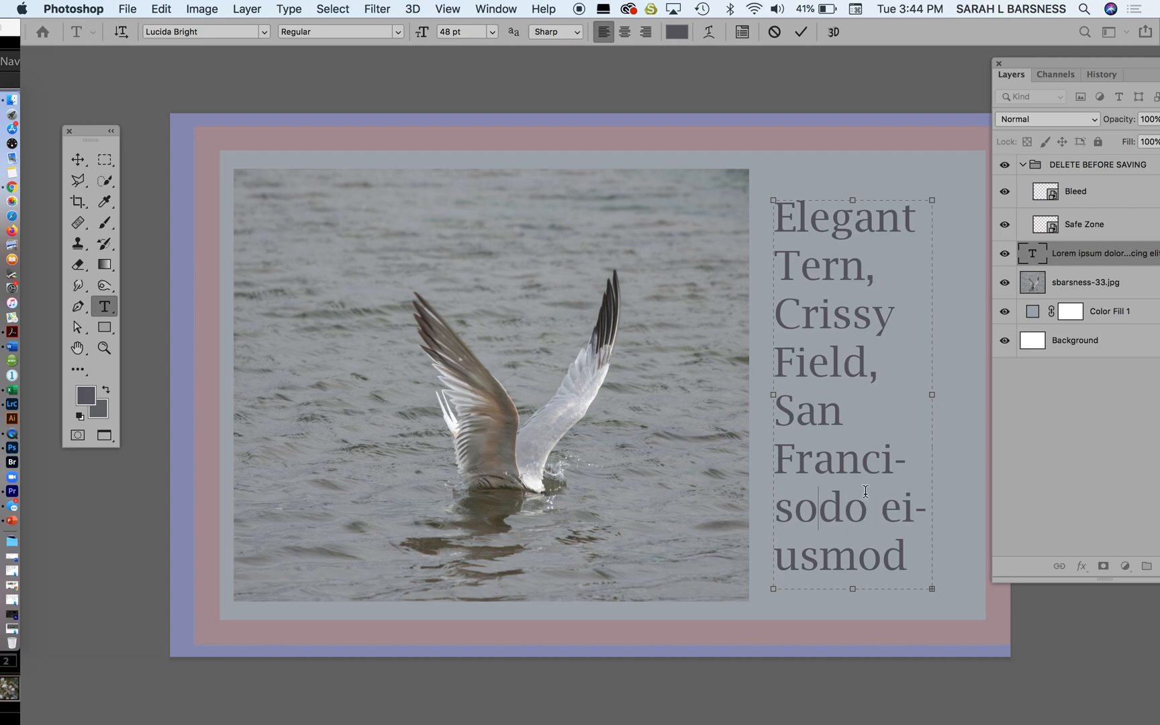
drag(820, 510, 937, 645)
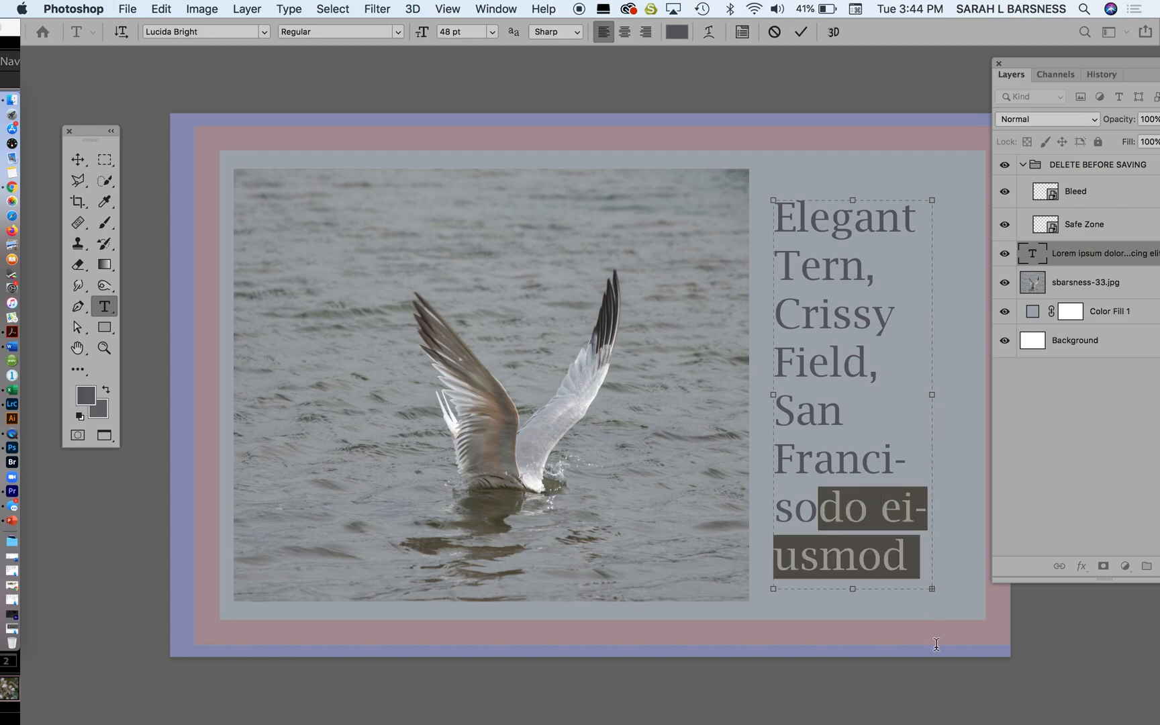
key(BackSpace)
drag(819, 508, 936, 615)
key(BackSpace)
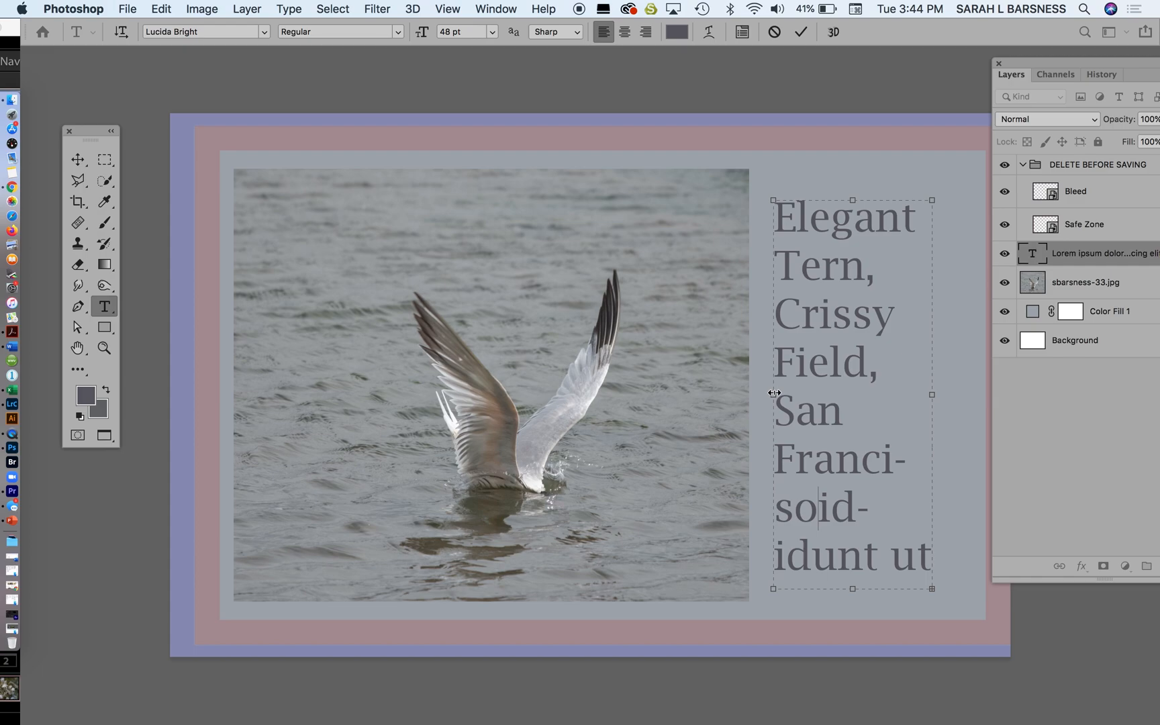
drag(774, 394, 313, 382)
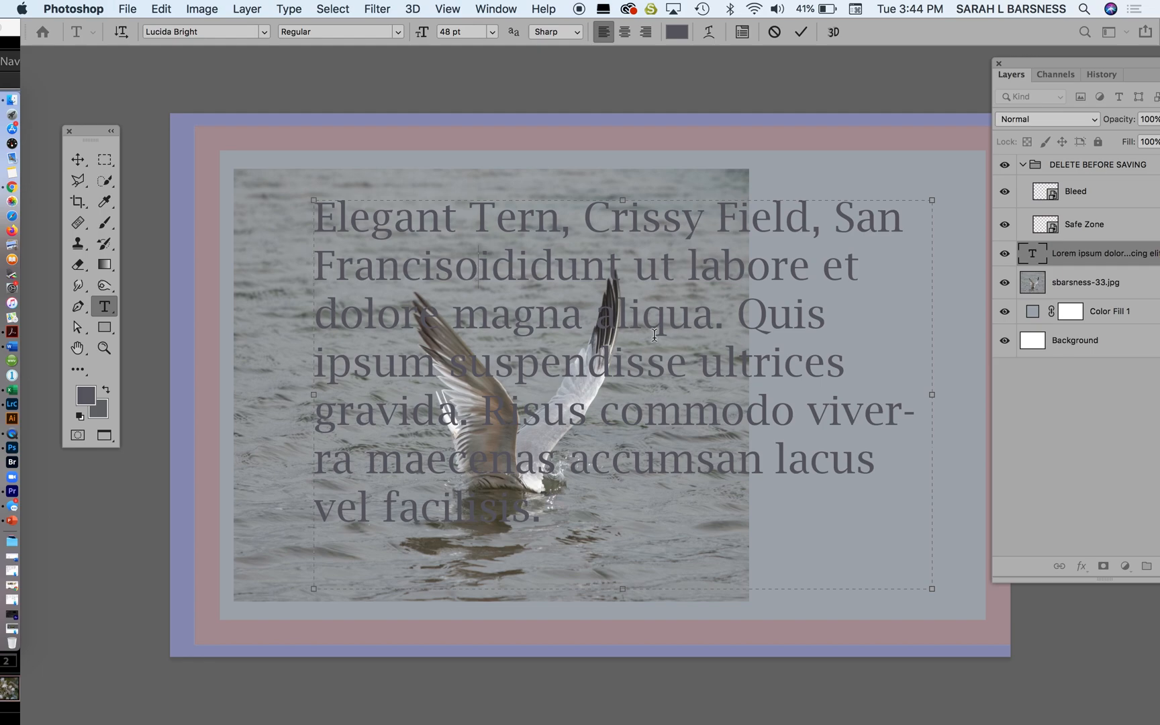
shift+click(752, 569)
key(BackSpace)
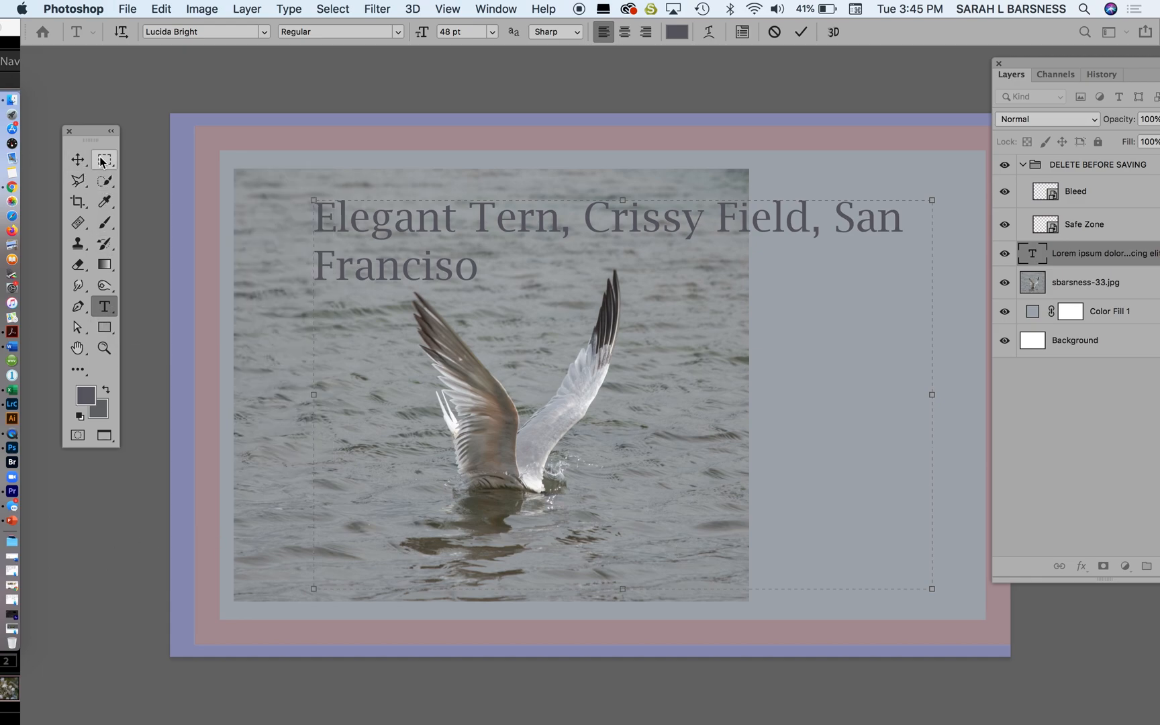
Move the caption text about 276 px right and 400 px down
click(76, 163)
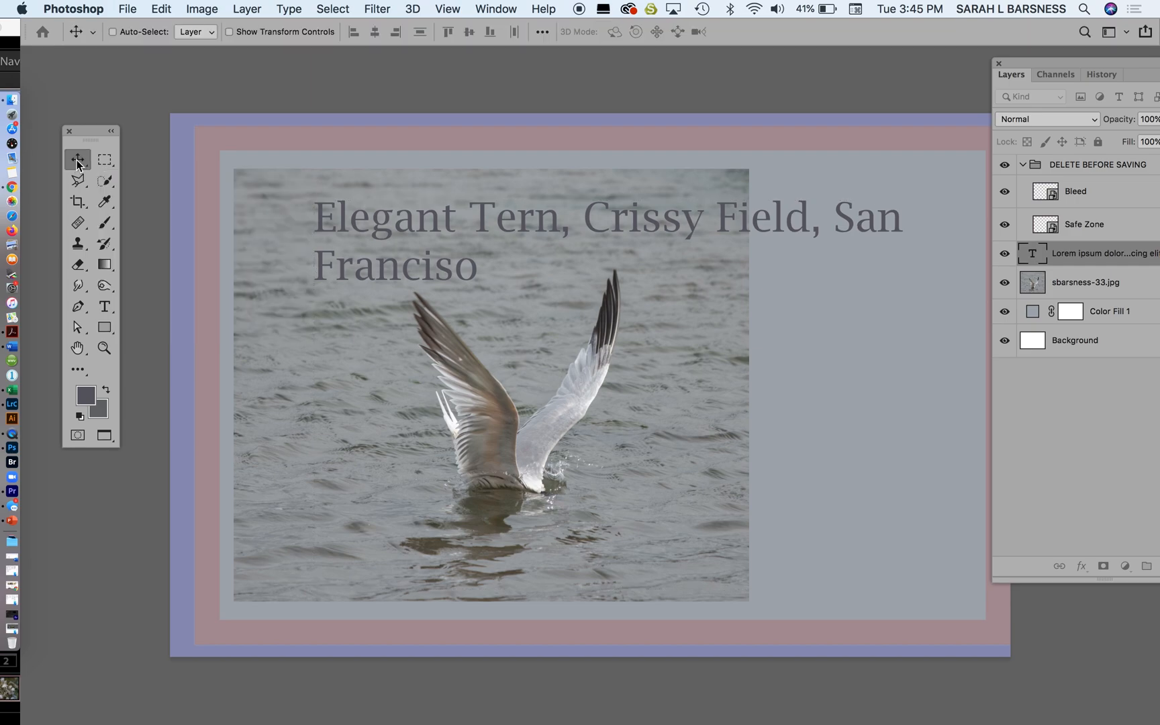
double_click(481, 229)
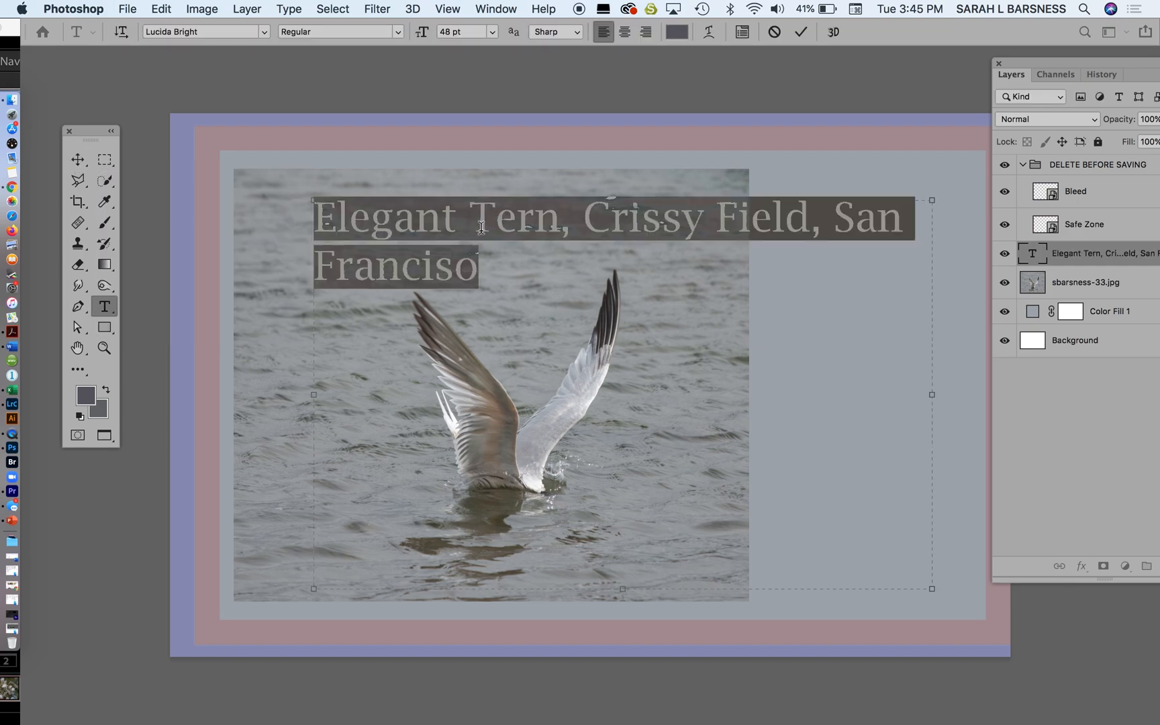
click(484, 225)
click(513, 220)
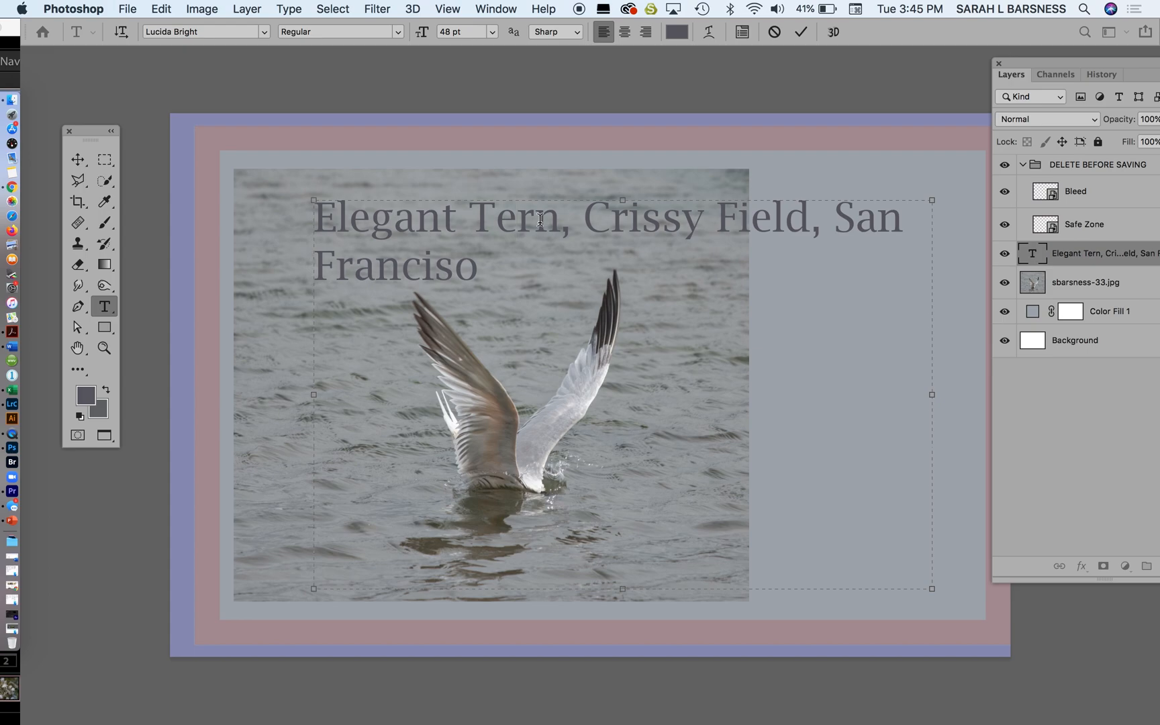
click(78, 160)
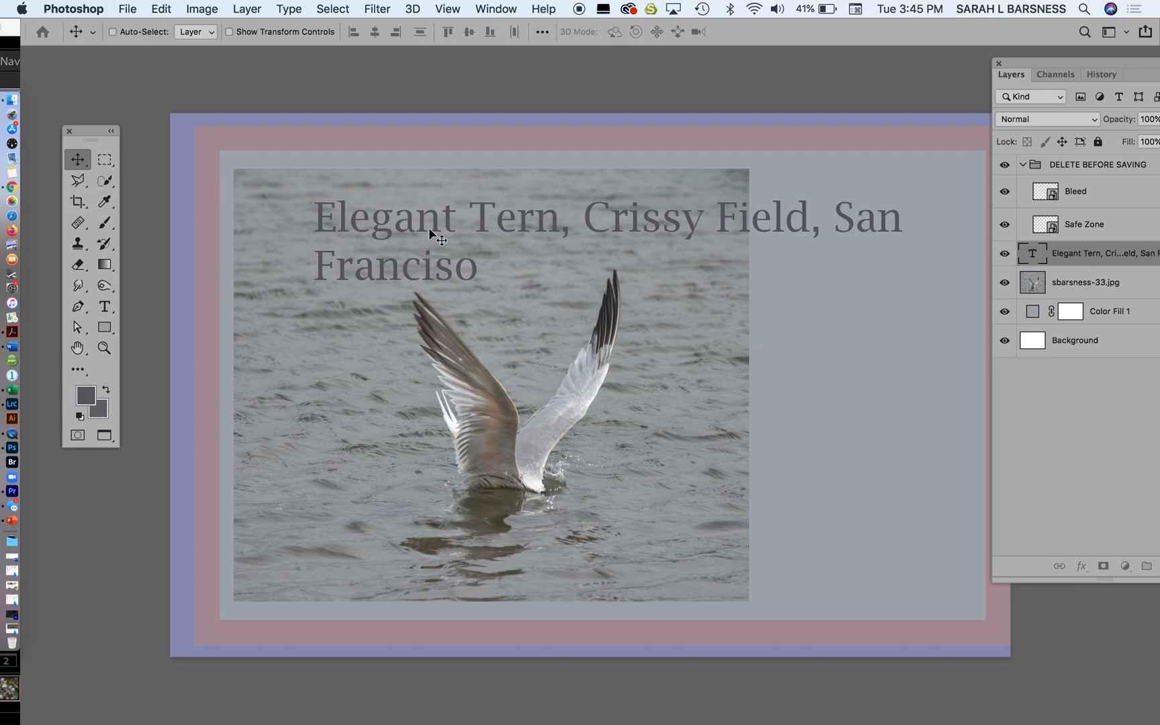
drag(429, 228, 486, 314)
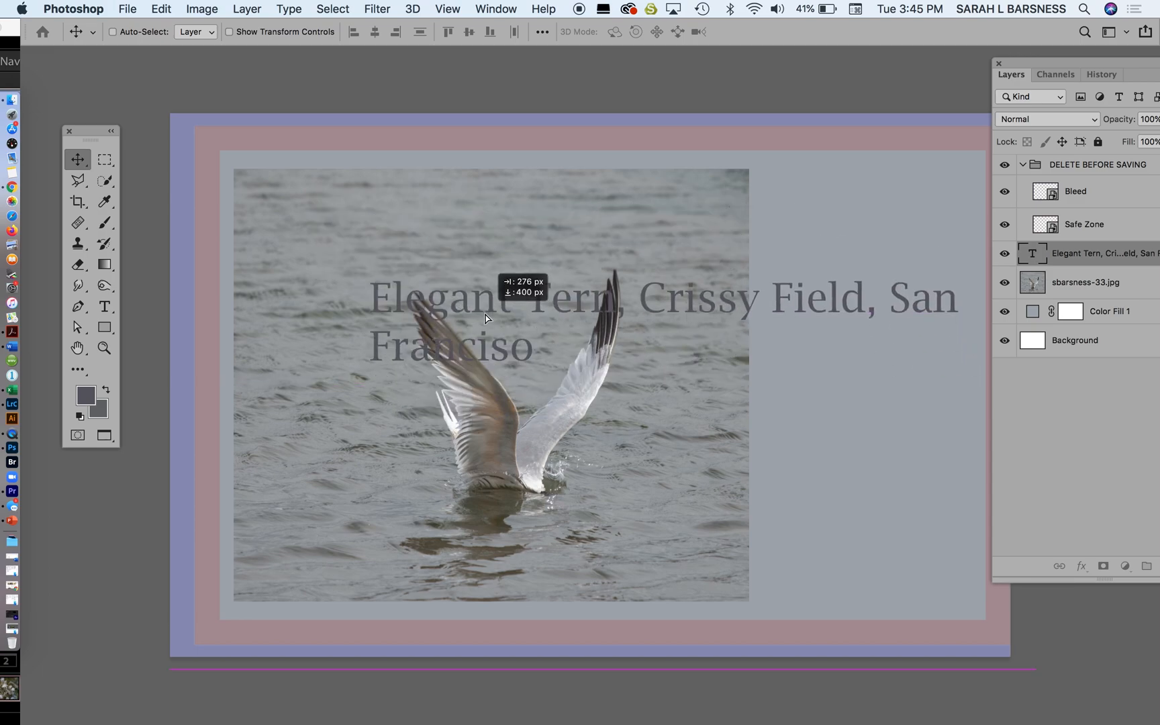
Narrow and shorten the caption's text box so it fits beside the photo, inside the safe zone
click(104, 306)
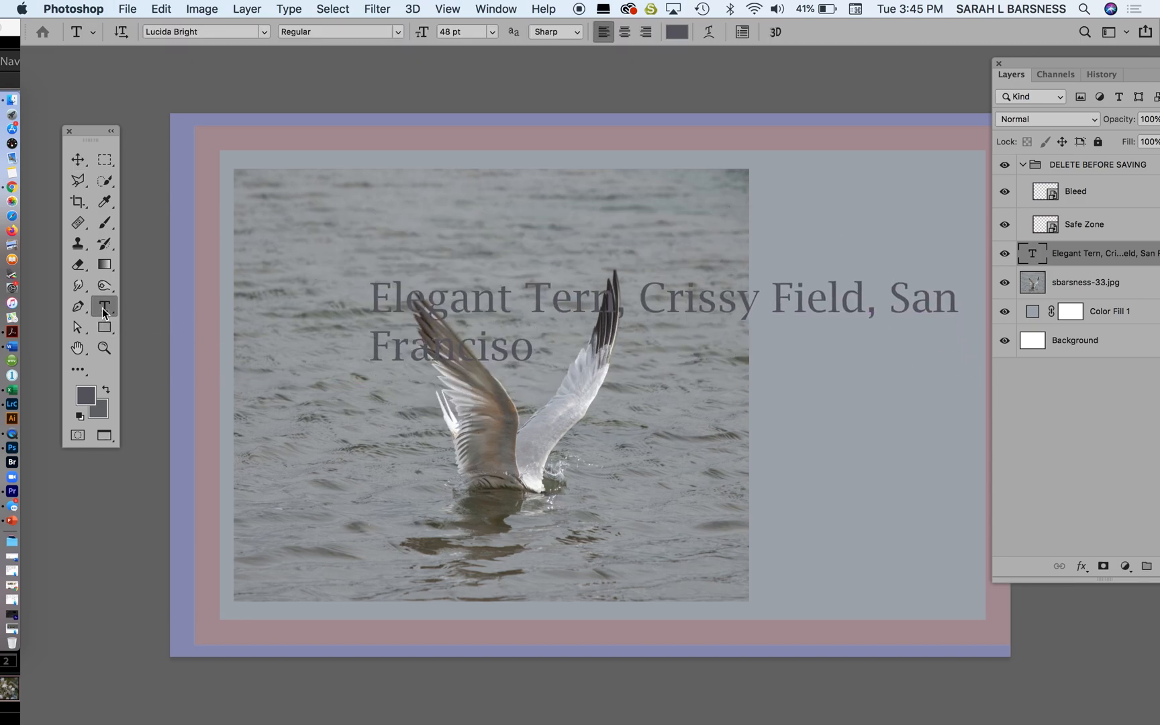
click(529, 337)
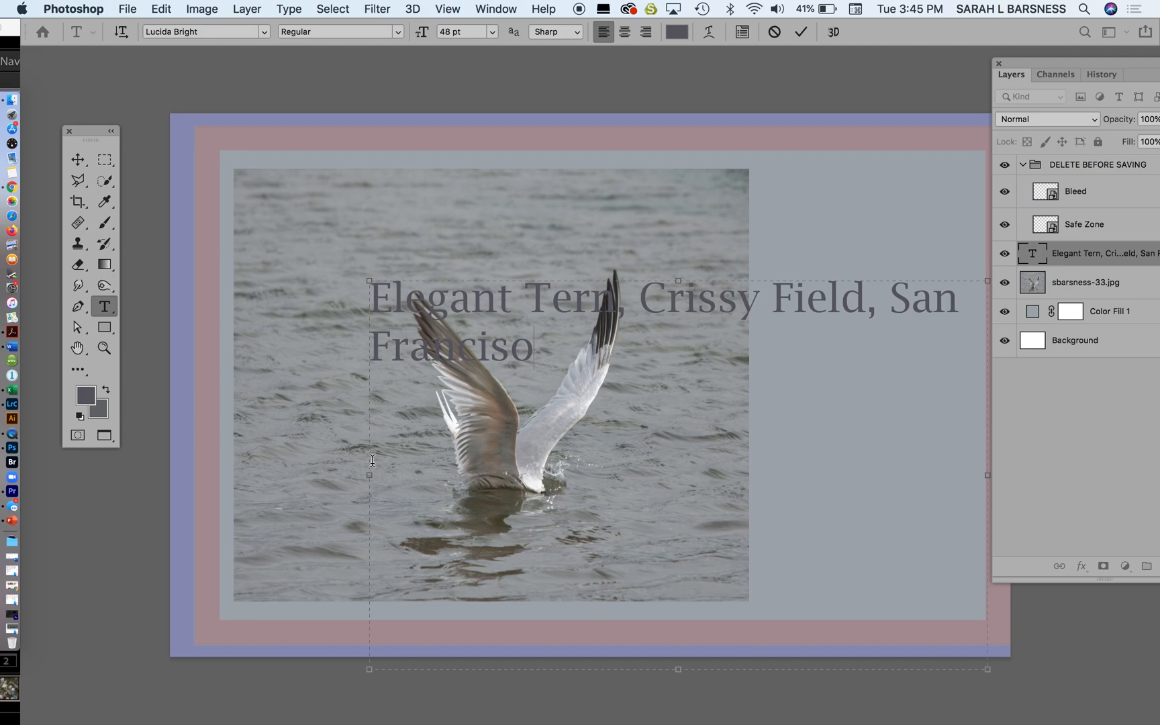
drag(370, 476, 781, 449)
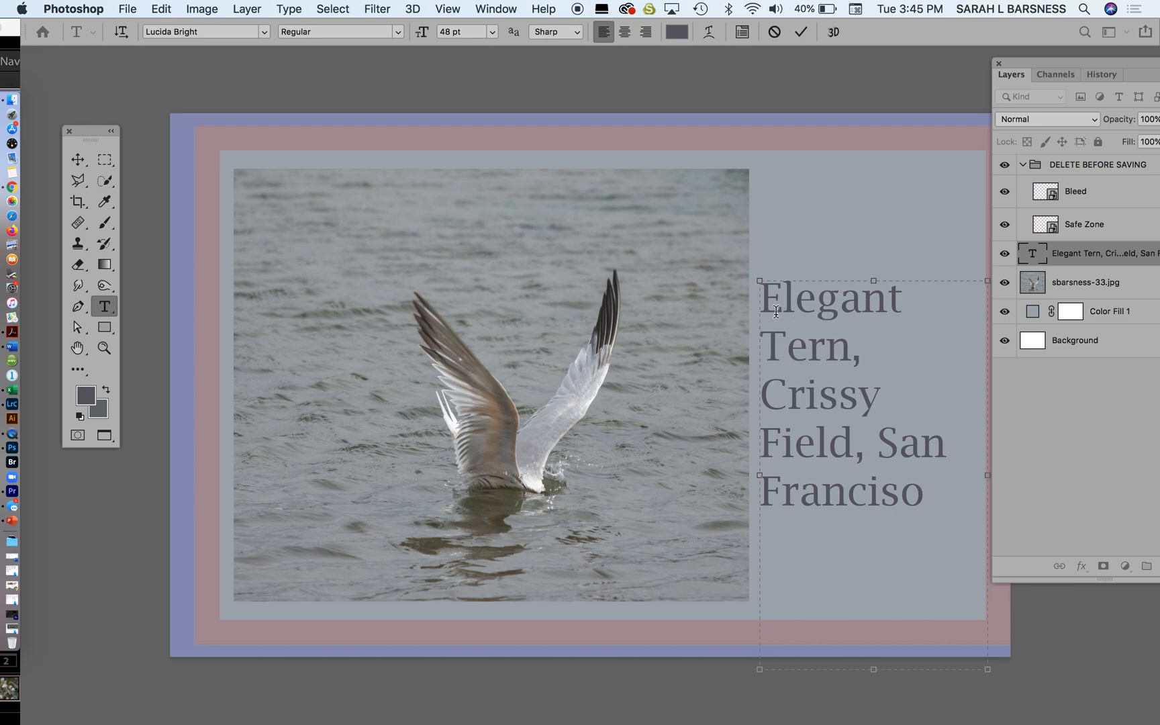
drag(874, 668, 876, 579)
drag(992, 429, 957, 430)
Change the font of the whole caption to Adobe Caslon Pro
drag(925, 493, 726, 281)
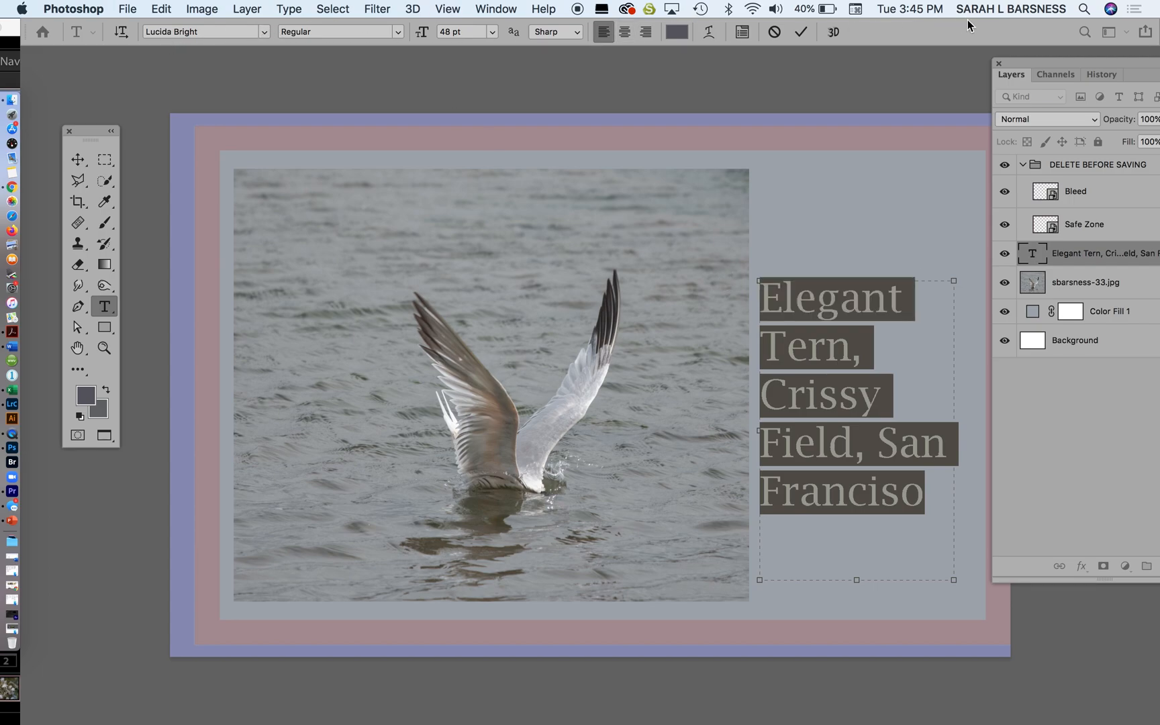
click(264, 32)
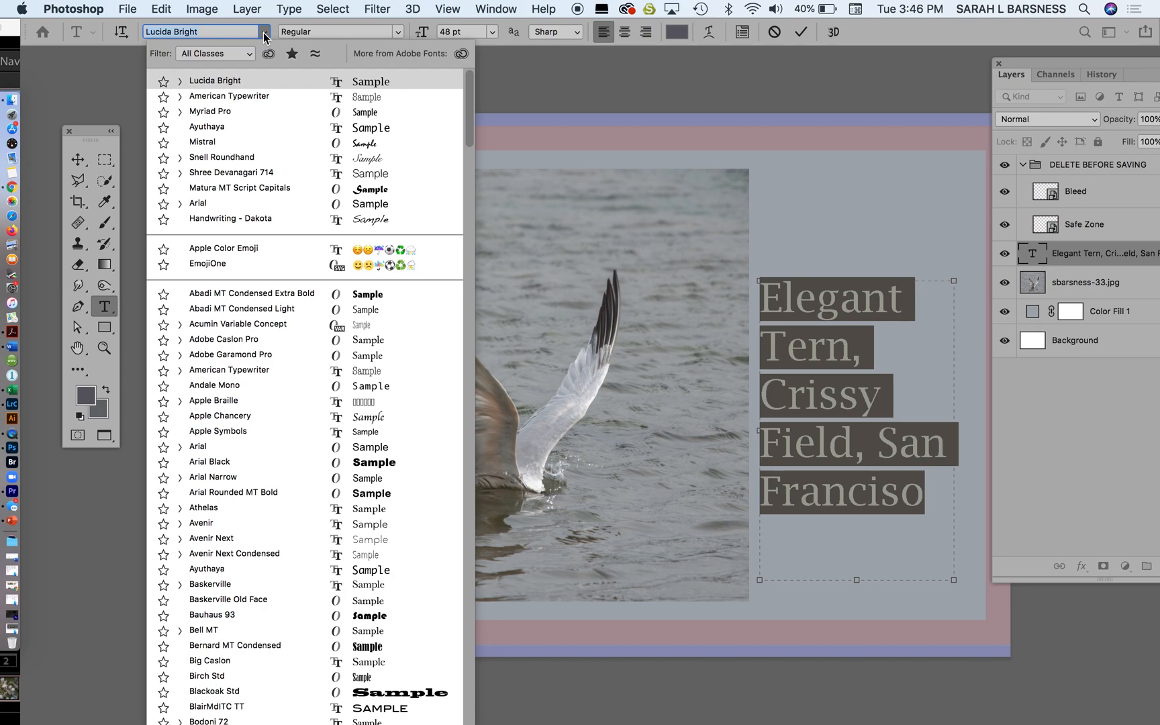
click(359, 341)
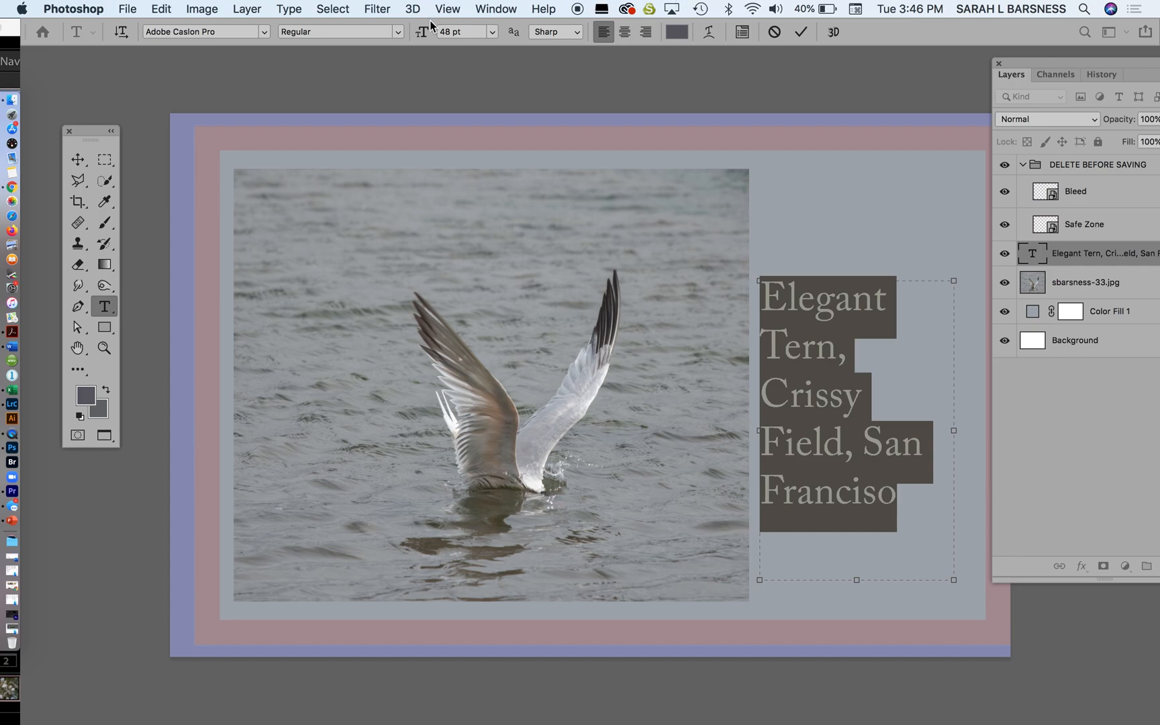
Try the Italic style on the whole caption and undo it
click(396, 32)
click(394, 35)
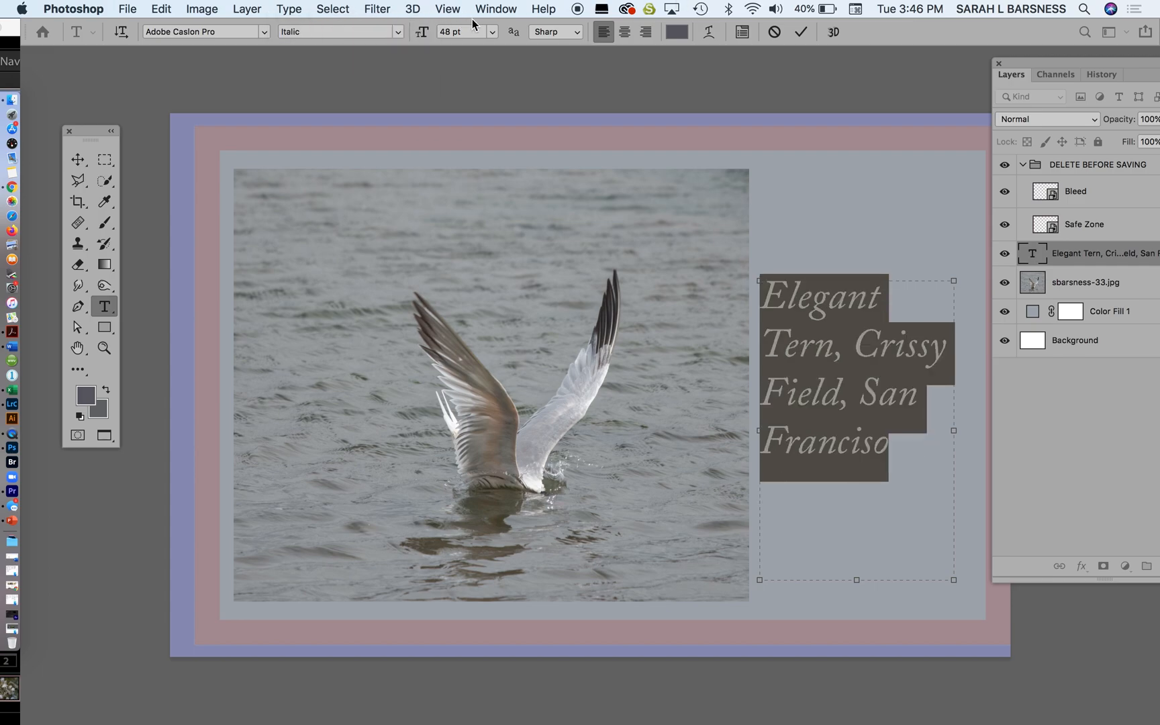
key(super+z)
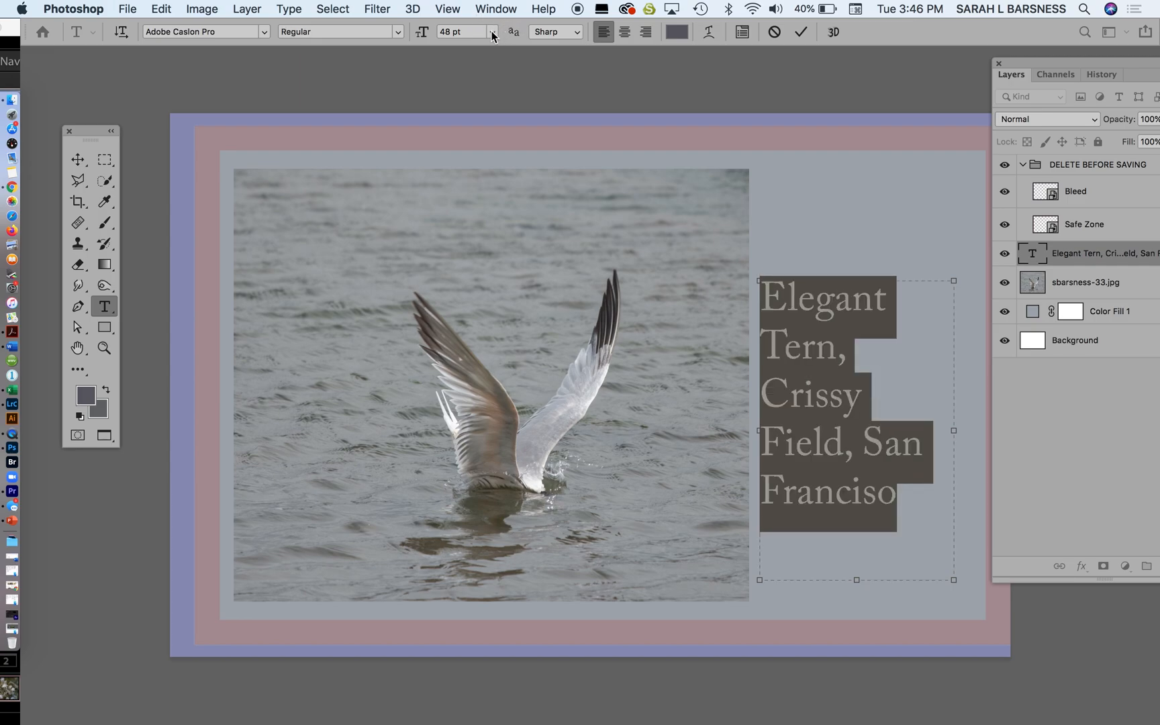
Compare the caption at 14, 18 and 24 pt and set its font size to 18 pt
click(492, 31)
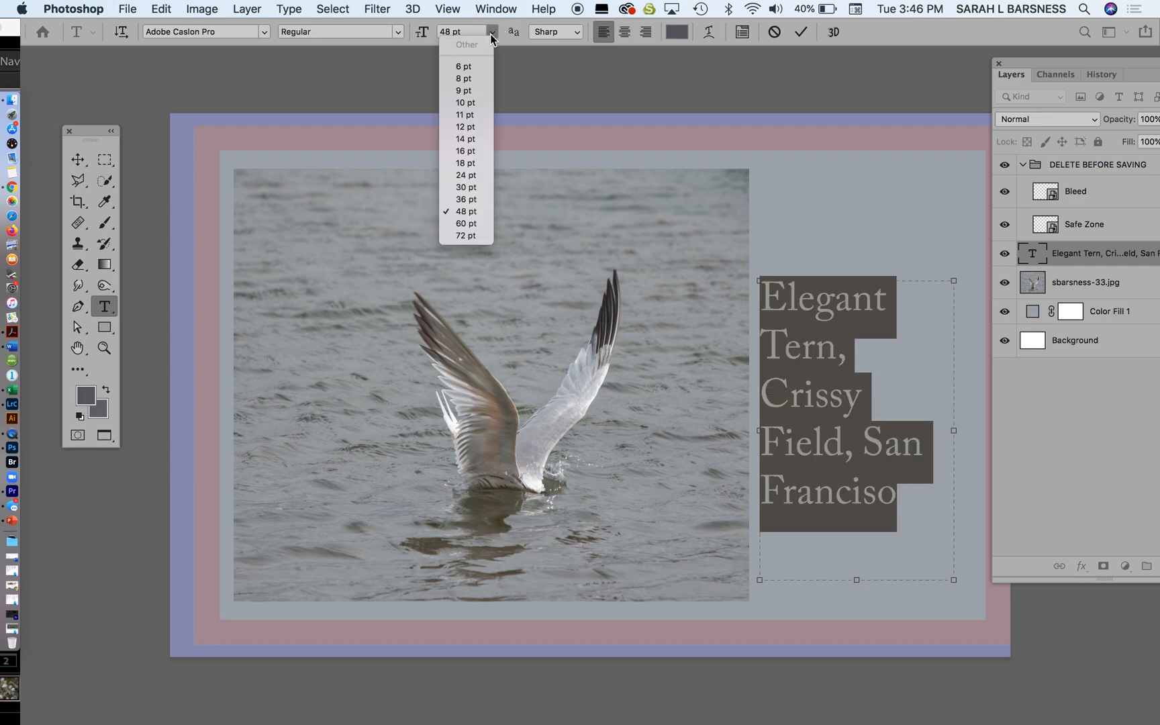
click(470, 139)
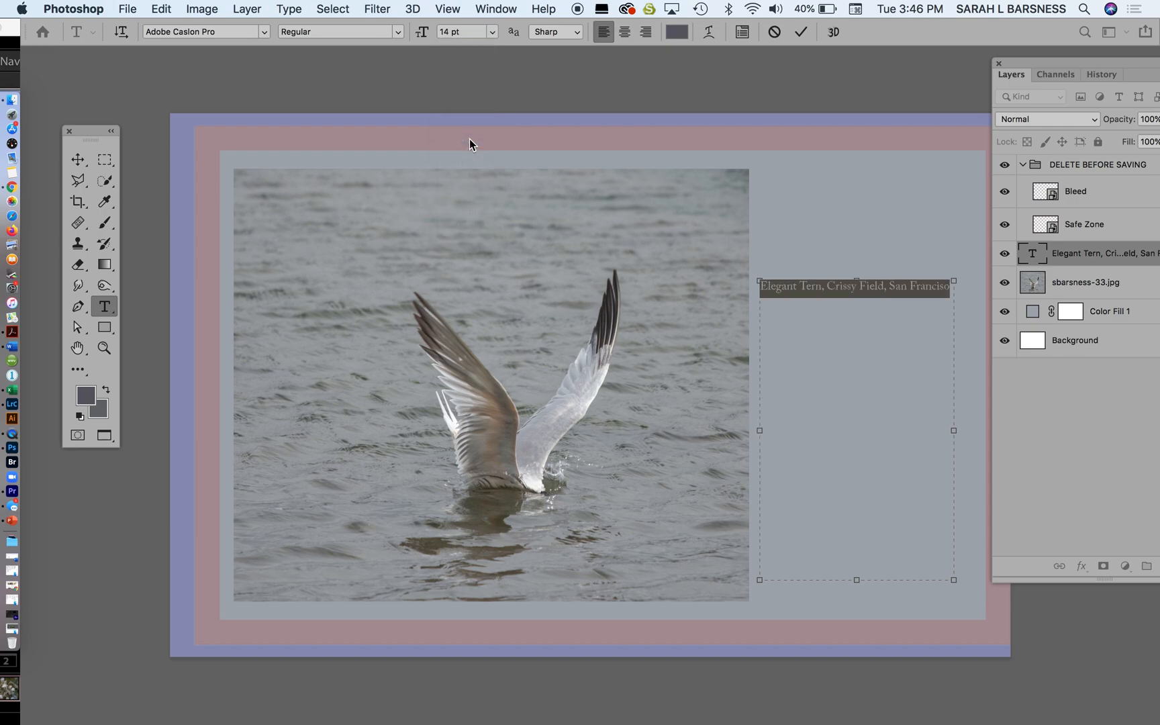
click(492, 32)
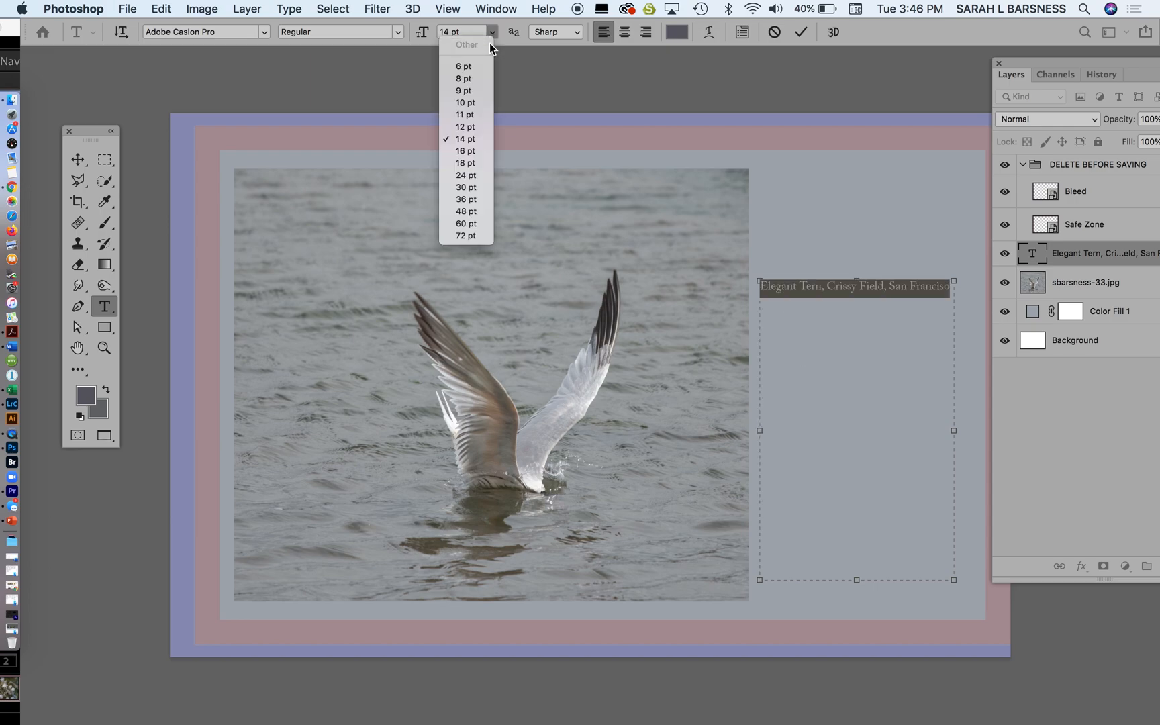
click(483, 172)
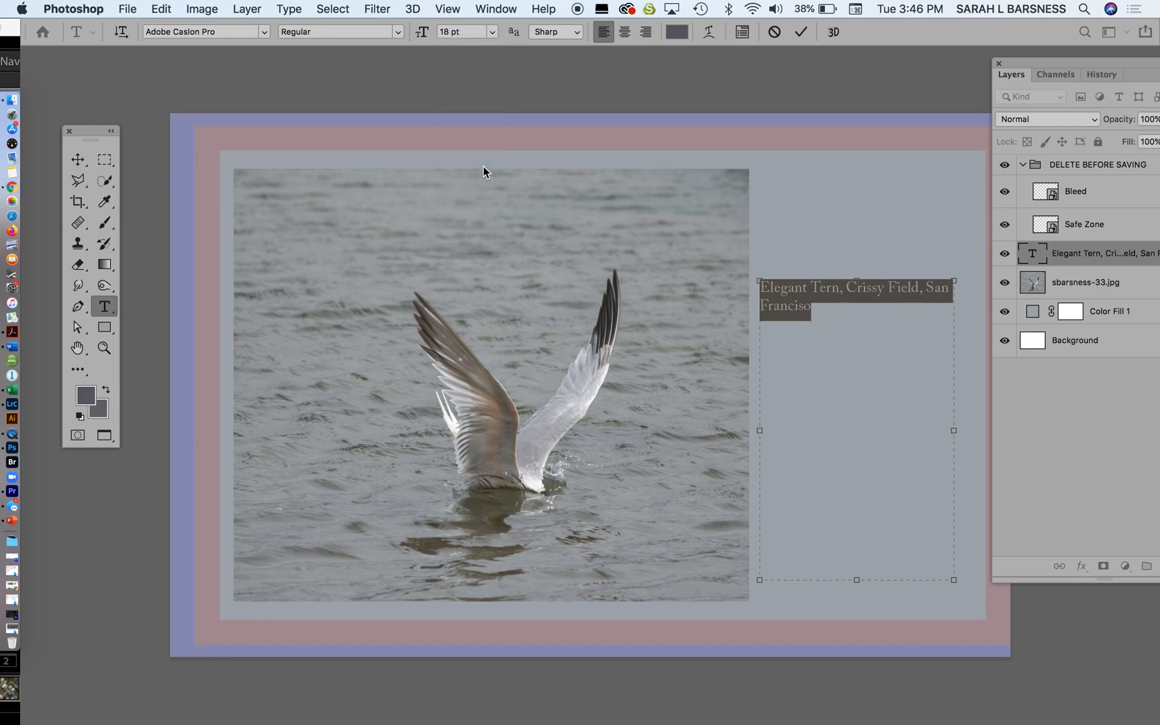
click(492, 32)
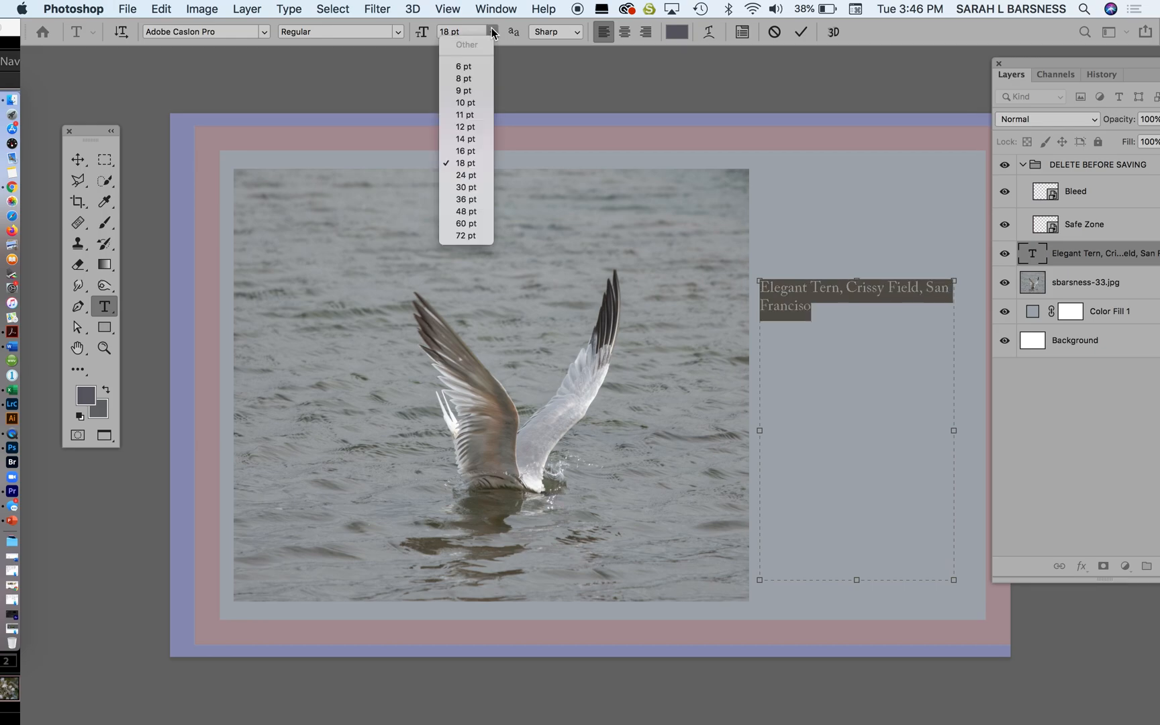
click(474, 177)
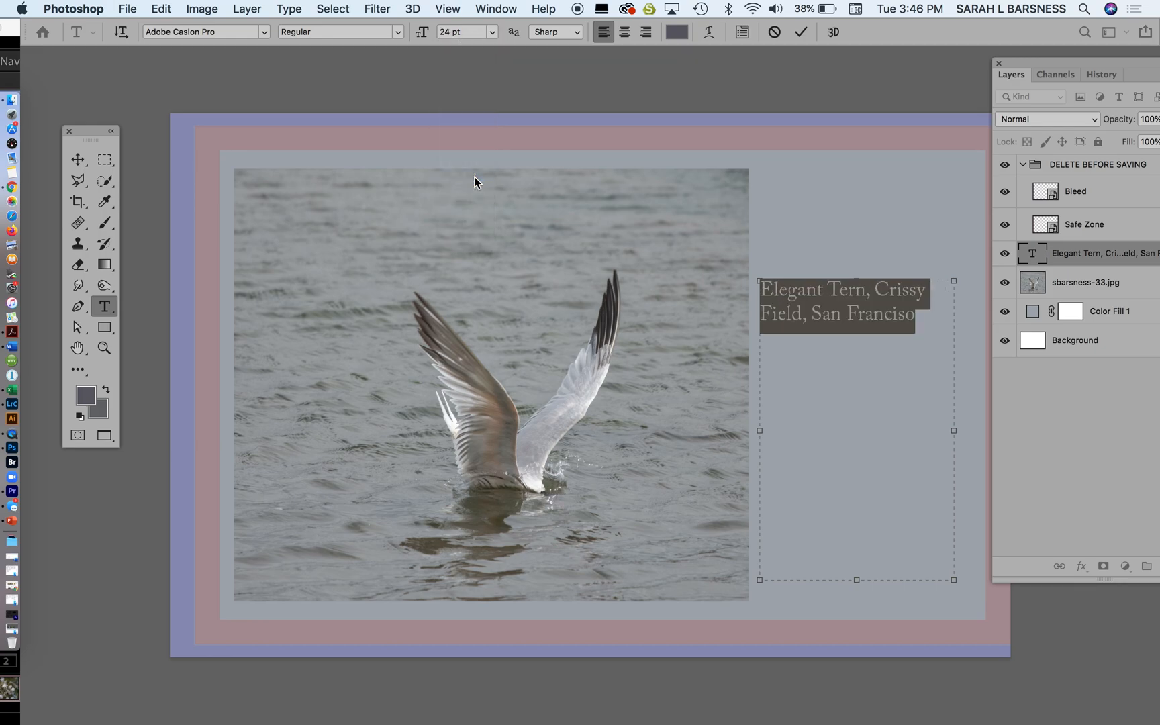
click(489, 32)
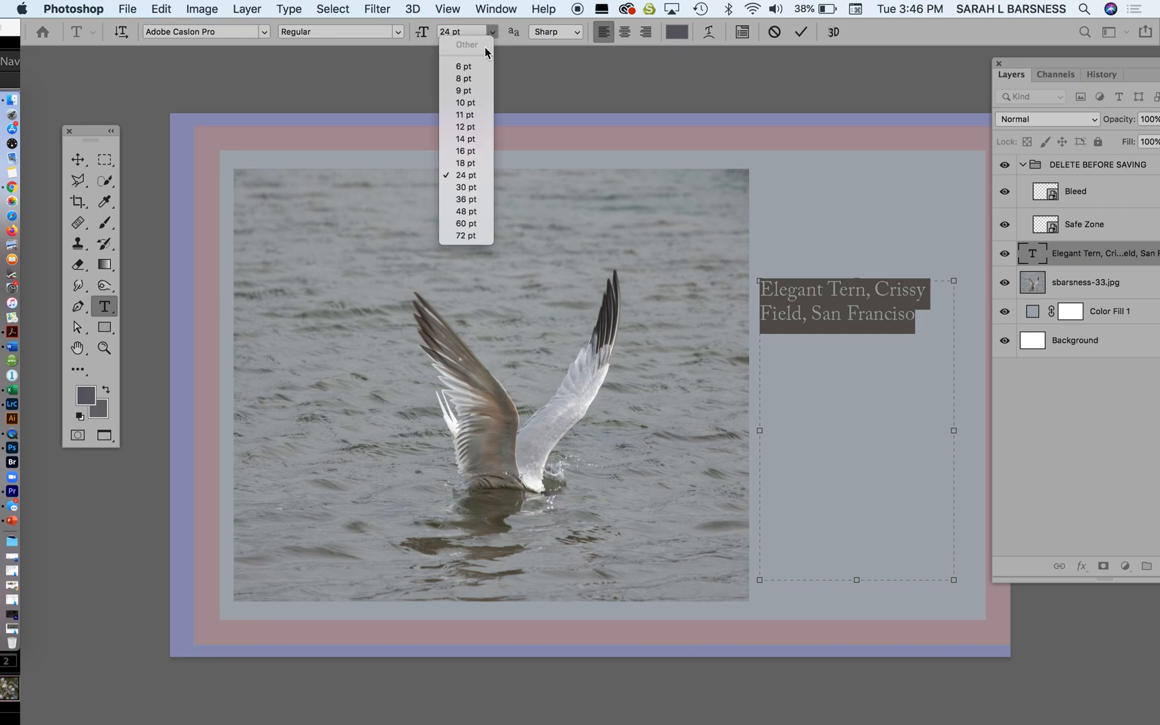
click(470, 163)
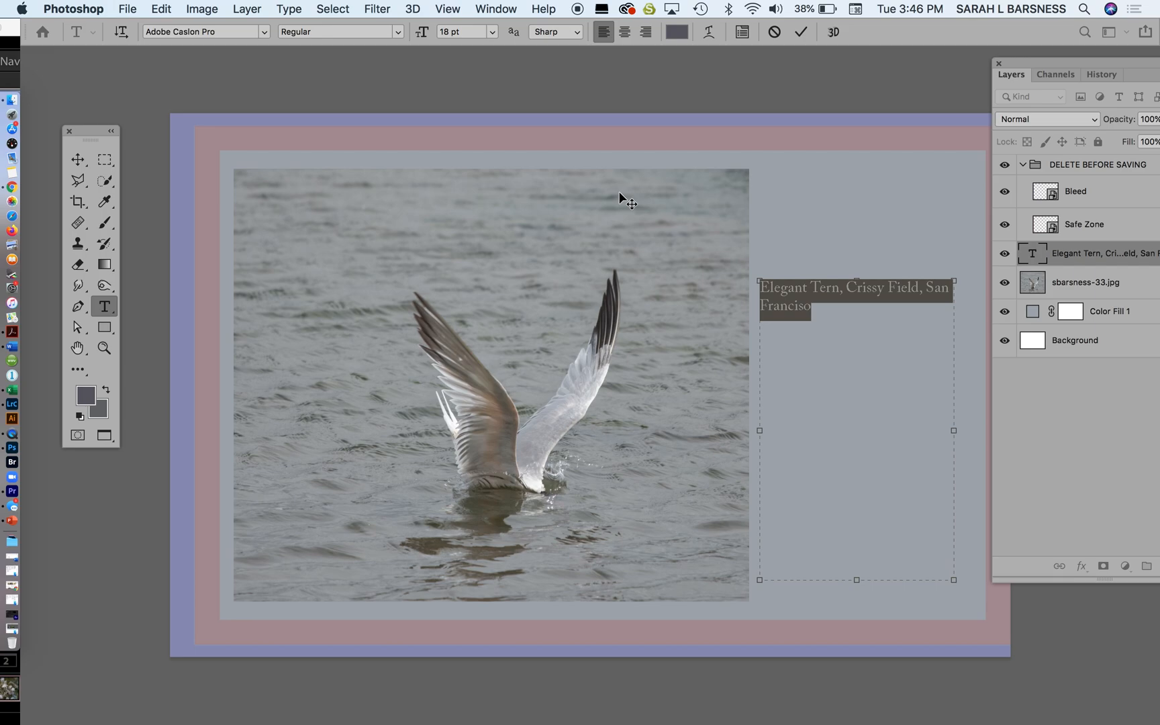
Shorten the caption's text box from above to two lines high and widen it on both sides so the caption fits on one line
click(871, 320)
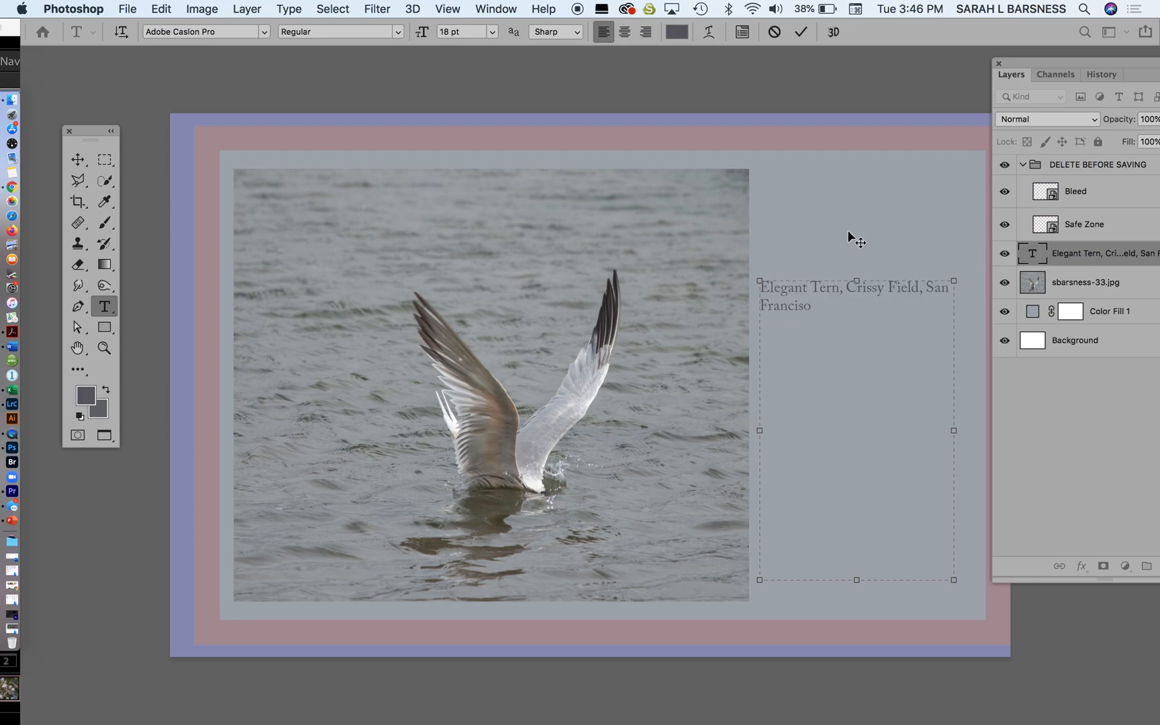
drag(856, 280, 841, 545)
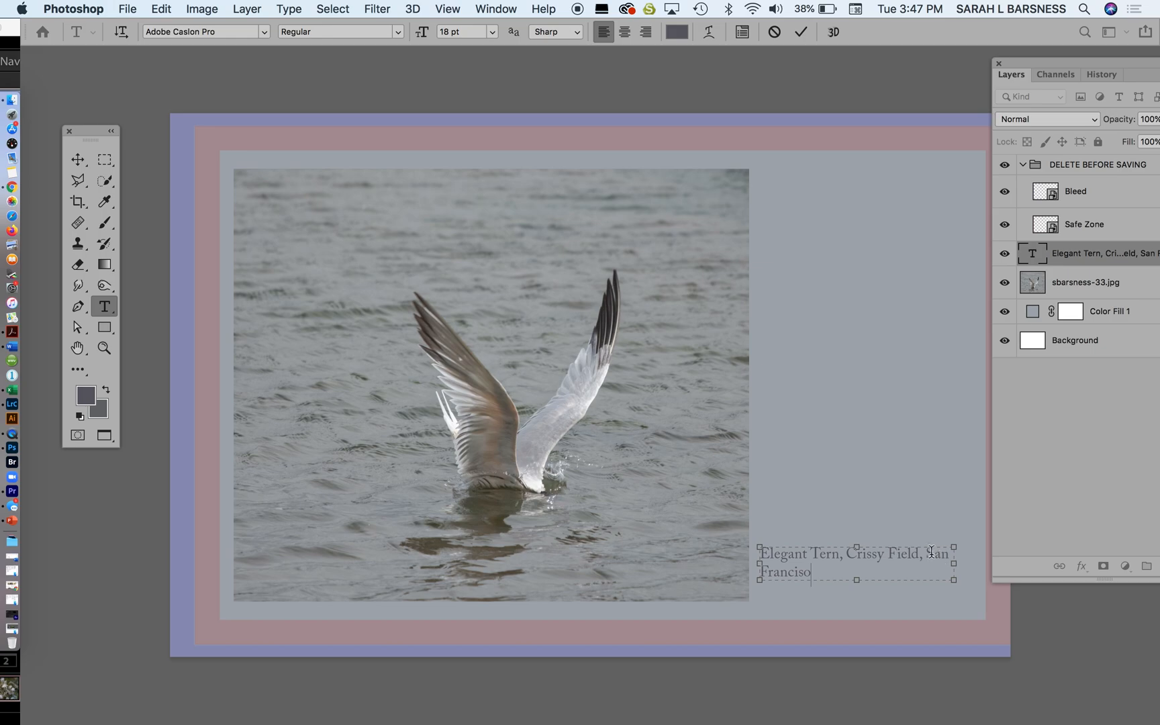
drag(954, 563, 990, 566)
drag(759, 564, 725, 567)
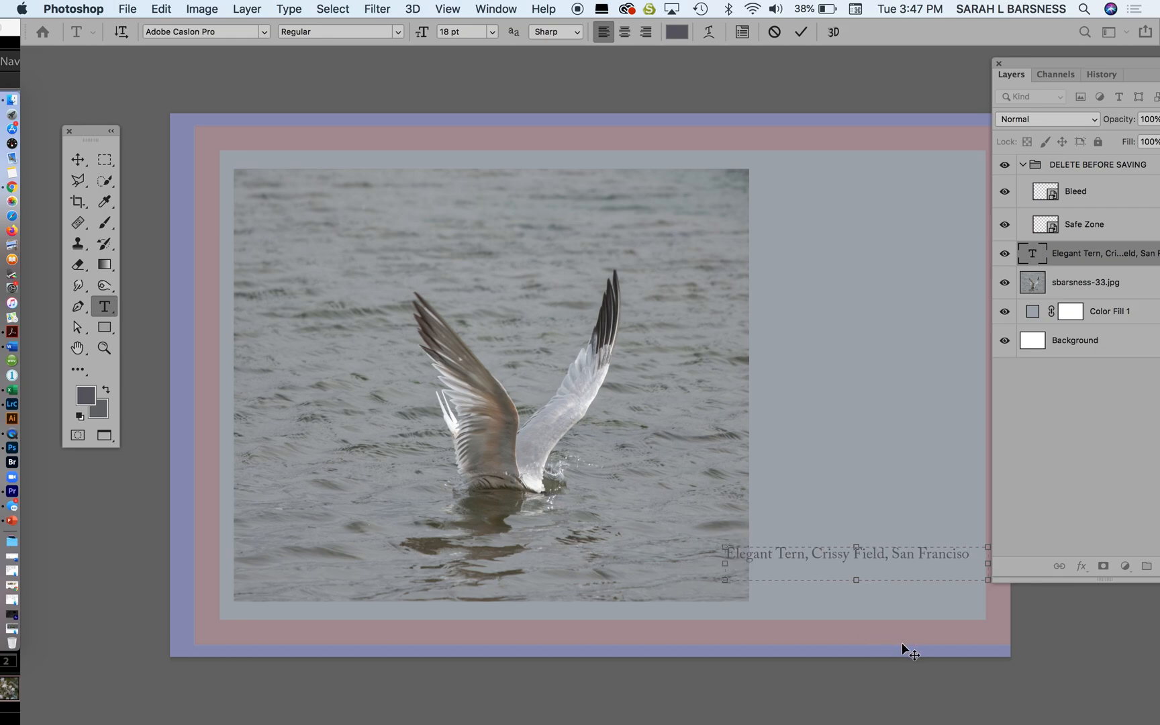
Move the one-line caption down, keeping its end inside the safe zone while its start overlaps the photo's lower edge
click(77, 162)
drag(806, 564, 835, 583)
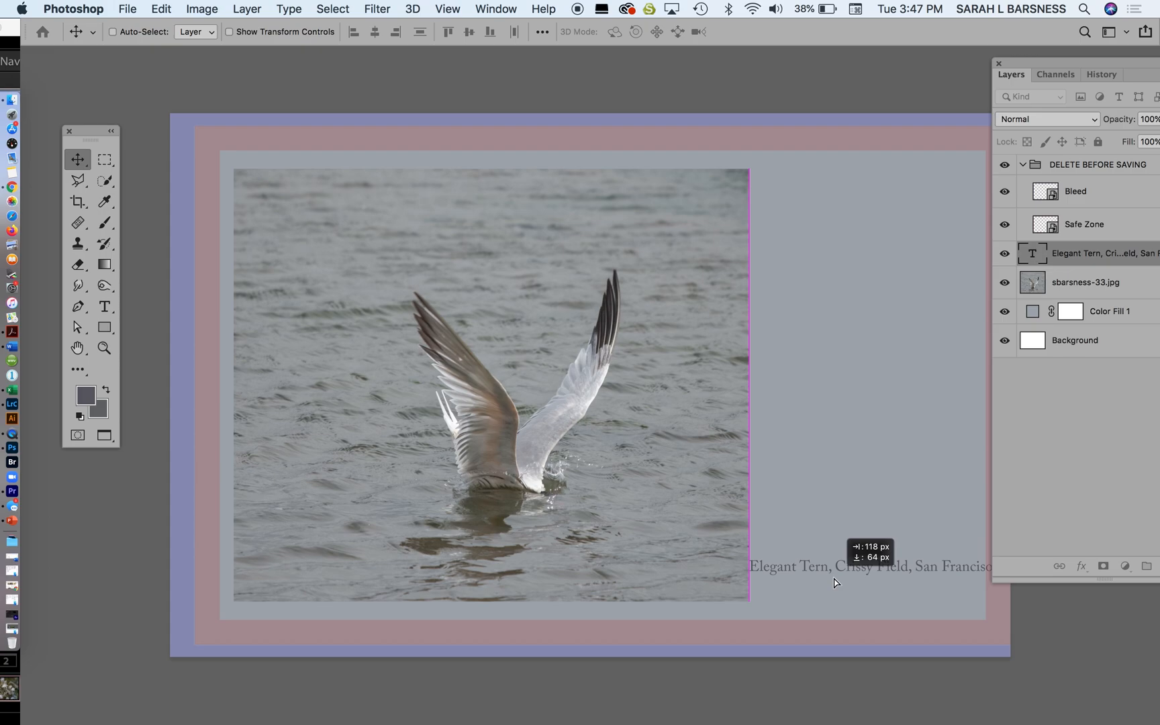
drag(835, 583, 789, 590)
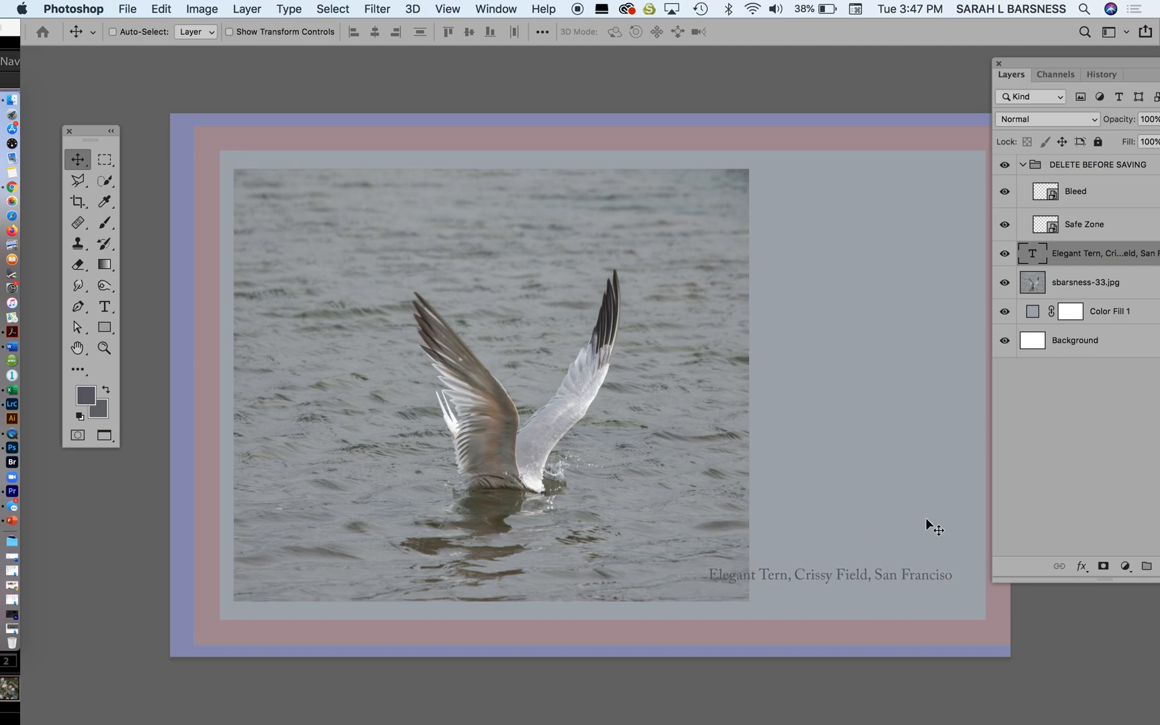
Insert a line break in the caption before "San Franciso"
click(104, 306)
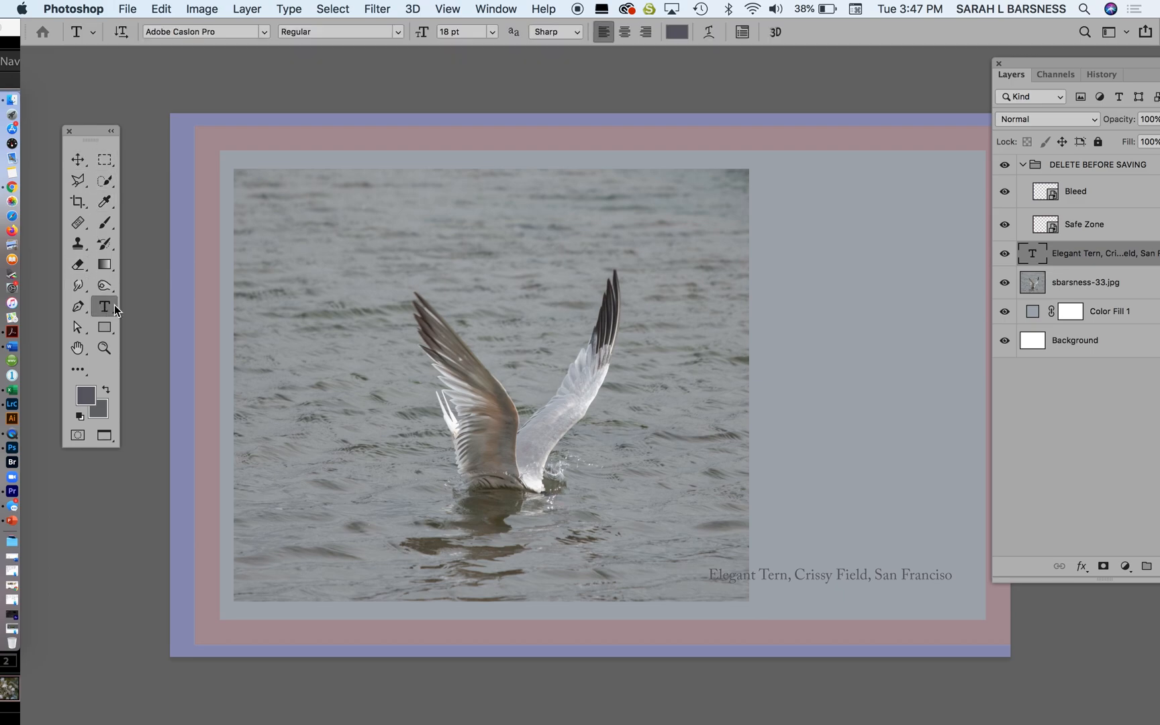
click(878, 577)
key(Return)
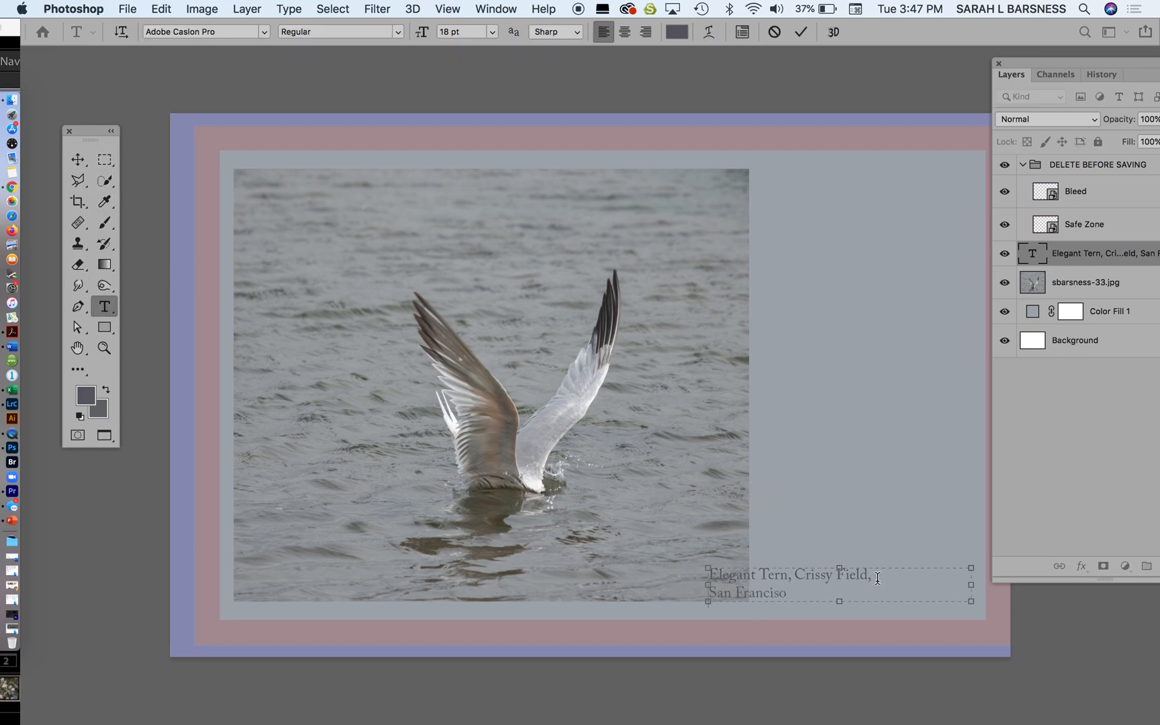
Move the two-line caption beside the photo's lower right corner, with its last line level with the photo's bottom edge
scroll(877, 577, right, 2)
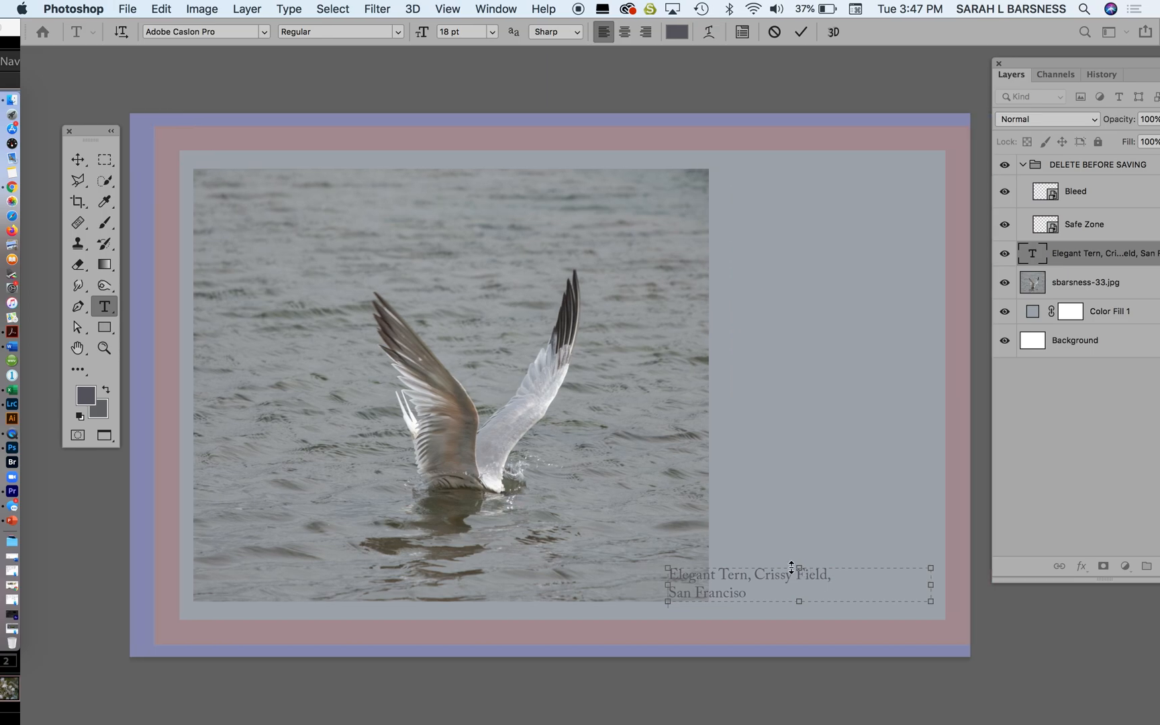
click(78, 159)
drag(745, 576, 792, 596)
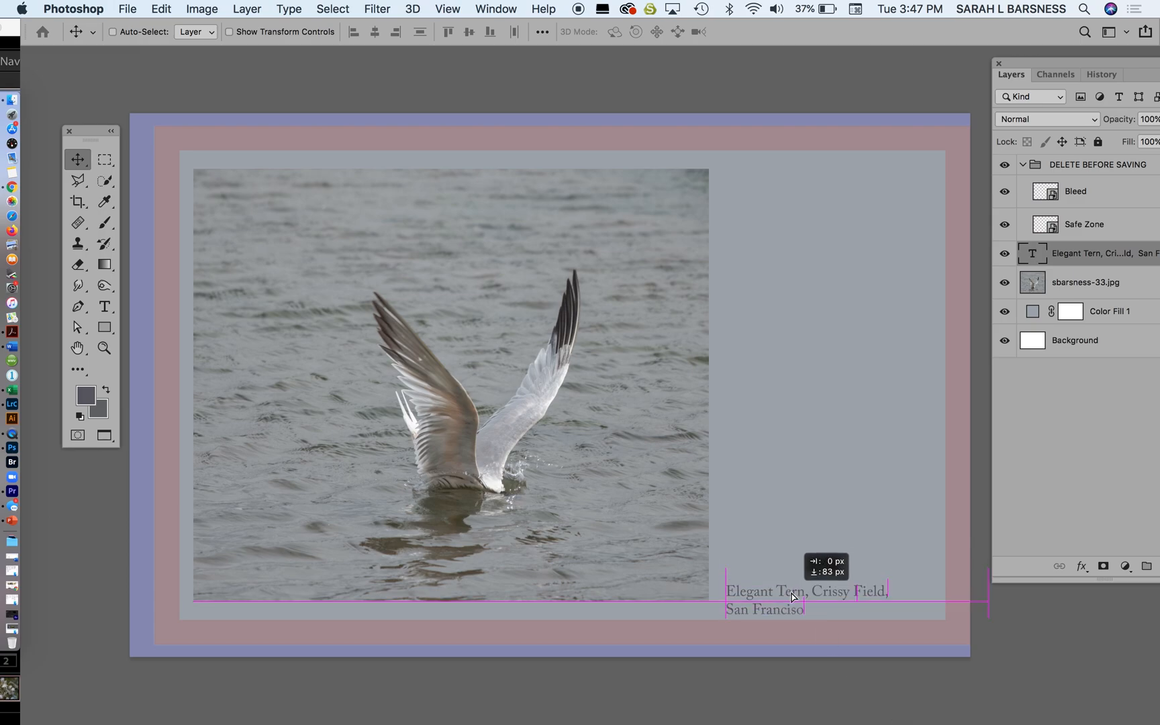
mouse_move(791, 593)
mouse_down()
mouse_move(791, 566)
mouse_move(788, 581)
mouse_up()
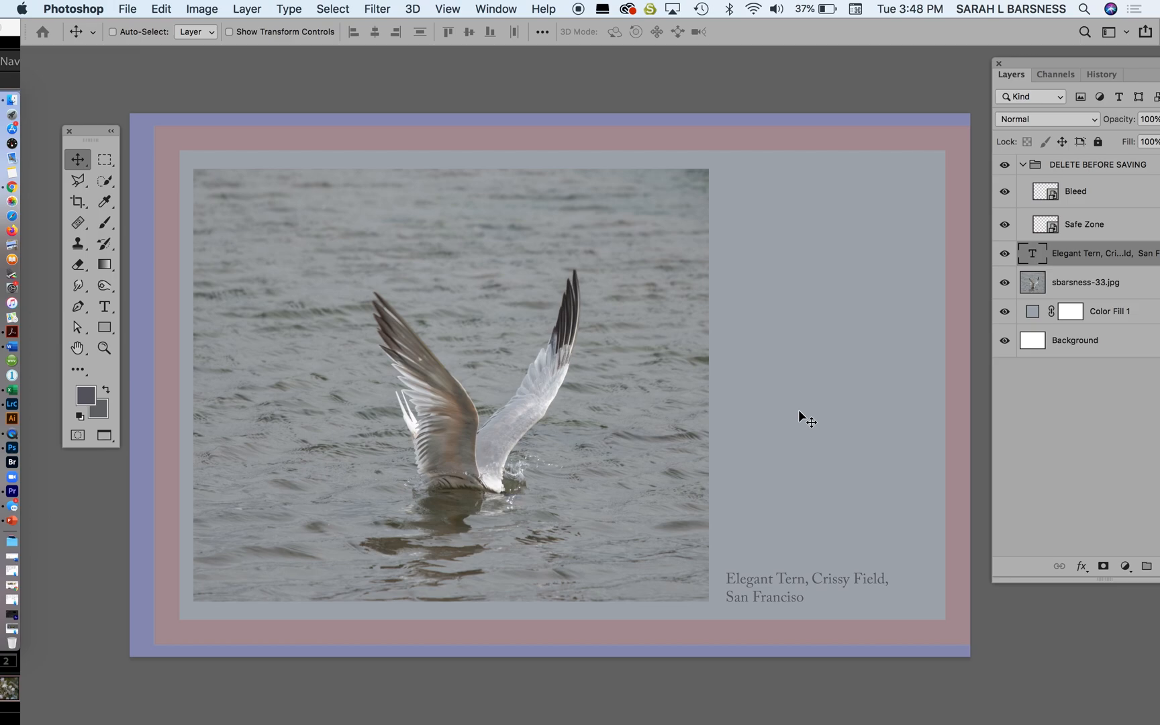
Select the whole caption and try text colours sampled from the bird and water: 383636, 9d9f9f, c7c9cf and near-white f7f7f7
click(104, 306)
click(777, 597)
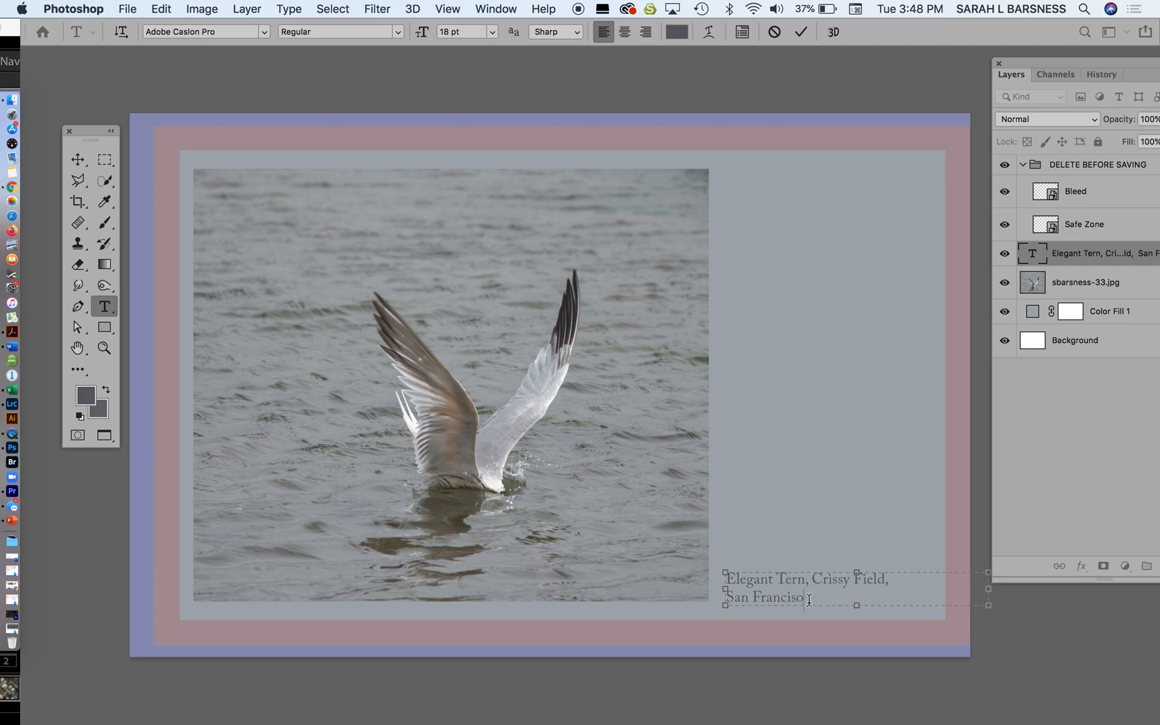
key(super+a)
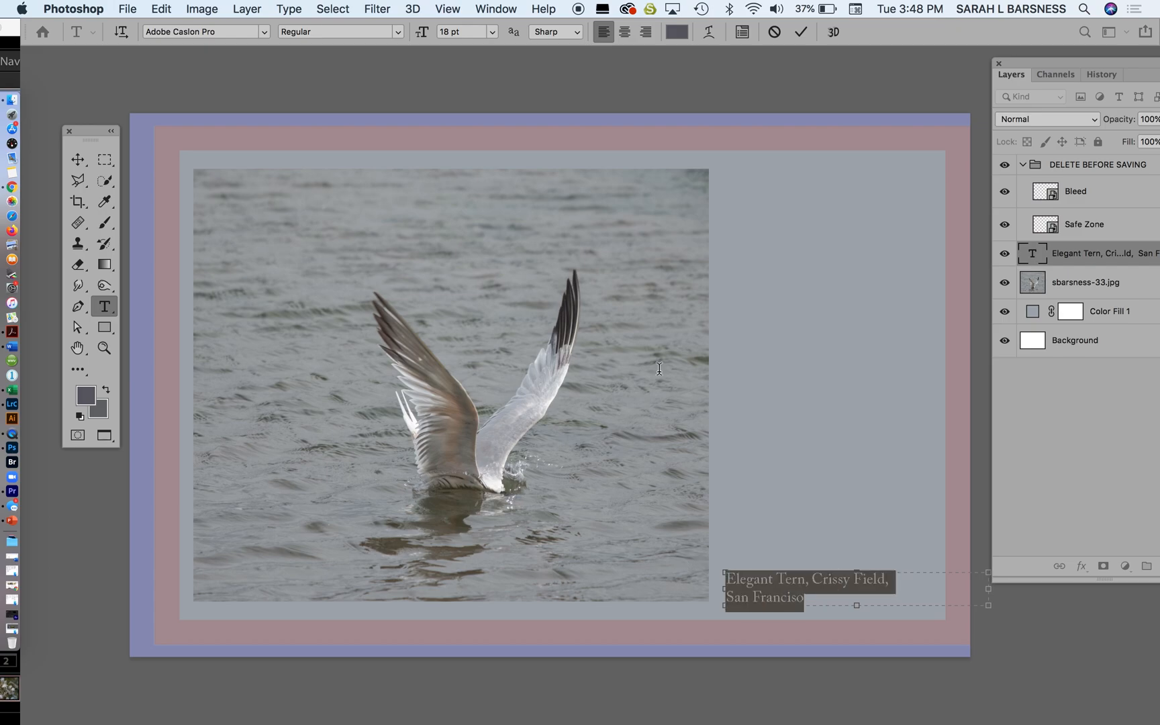
click(678, 33)
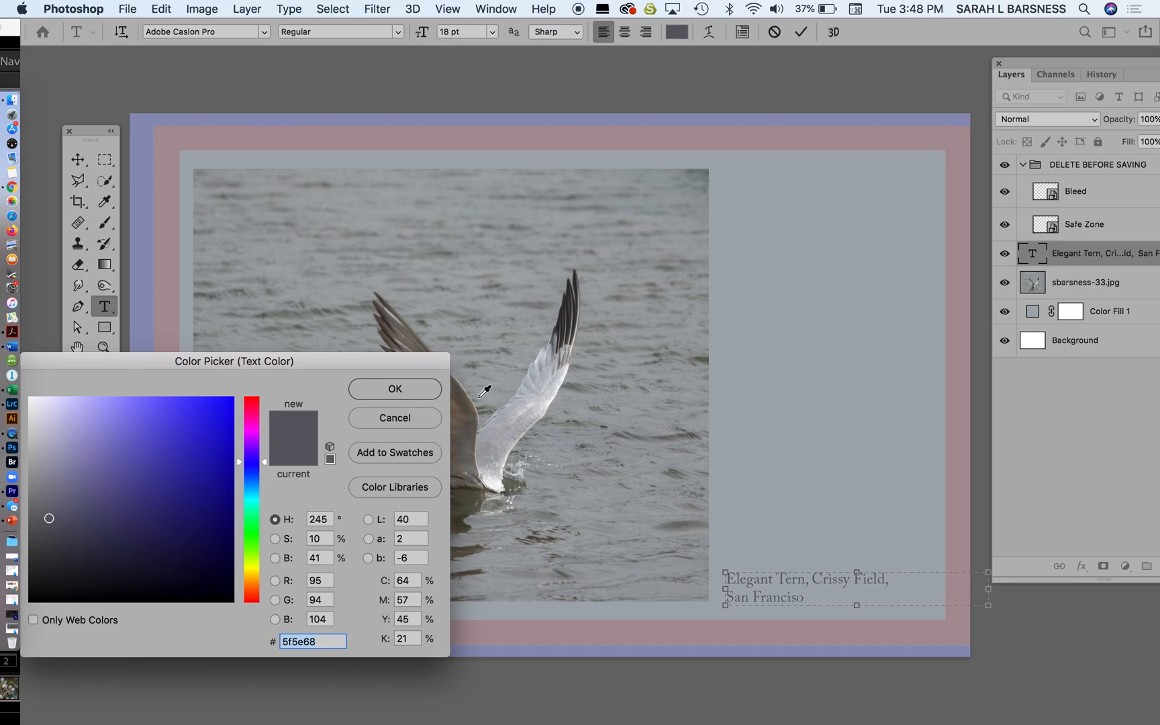
click(564, 320)
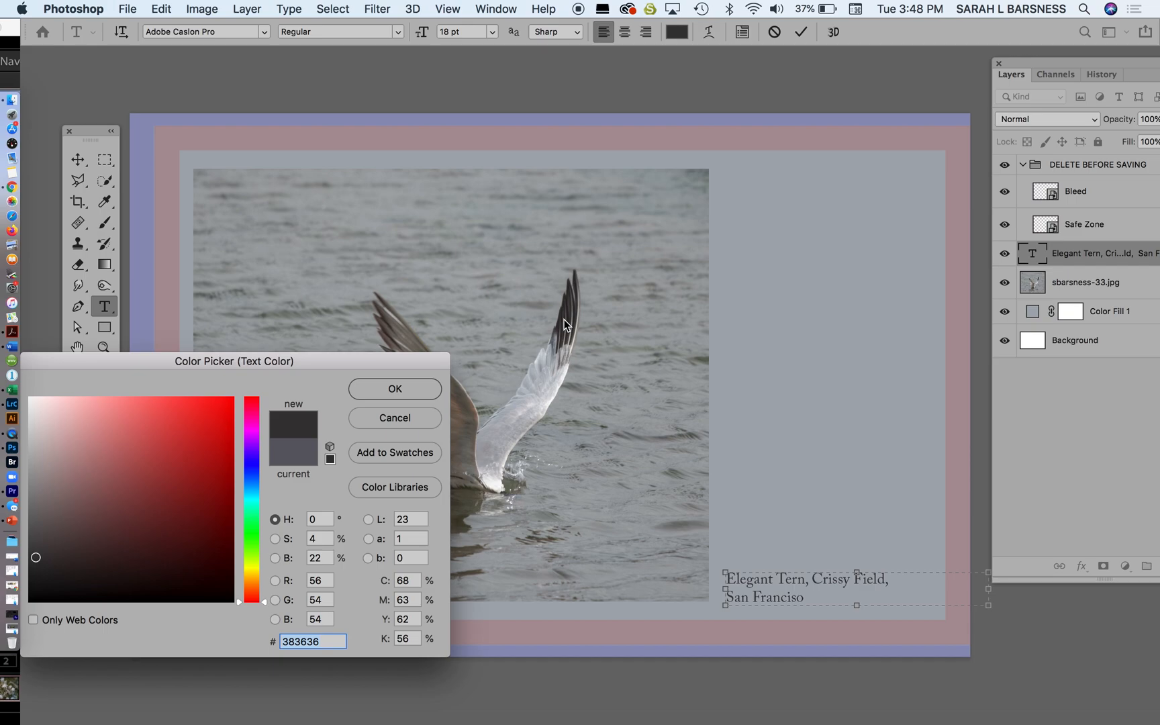
click(494, 279)
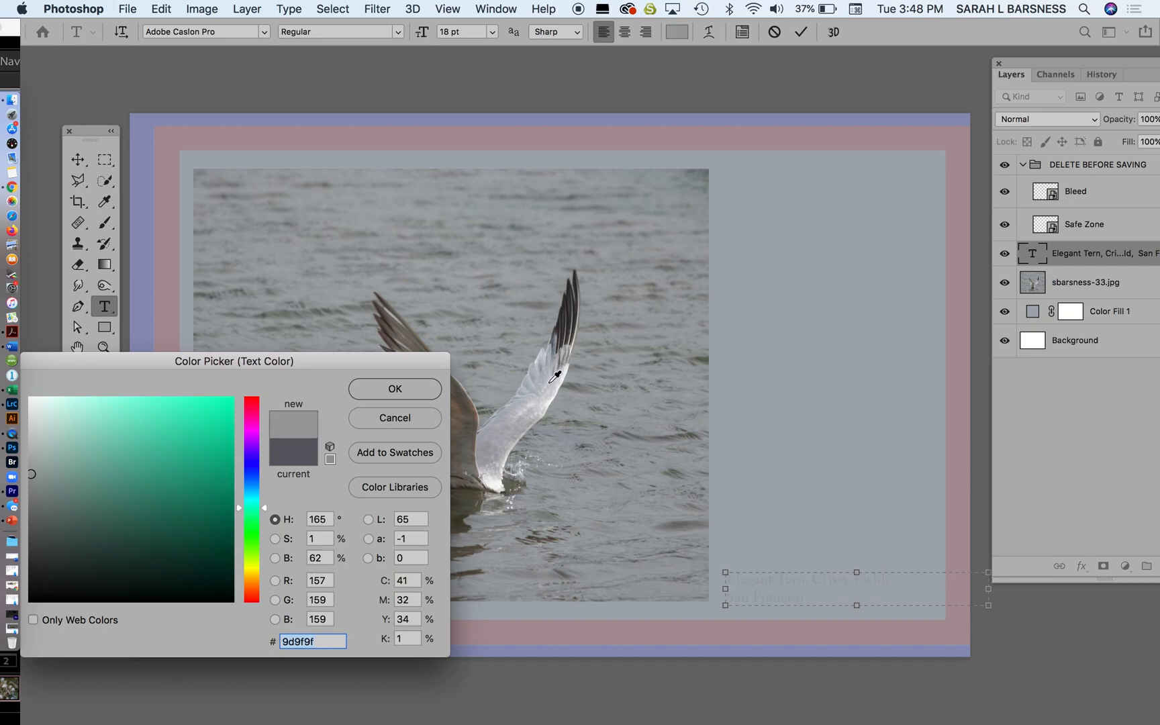
click(536, 405)
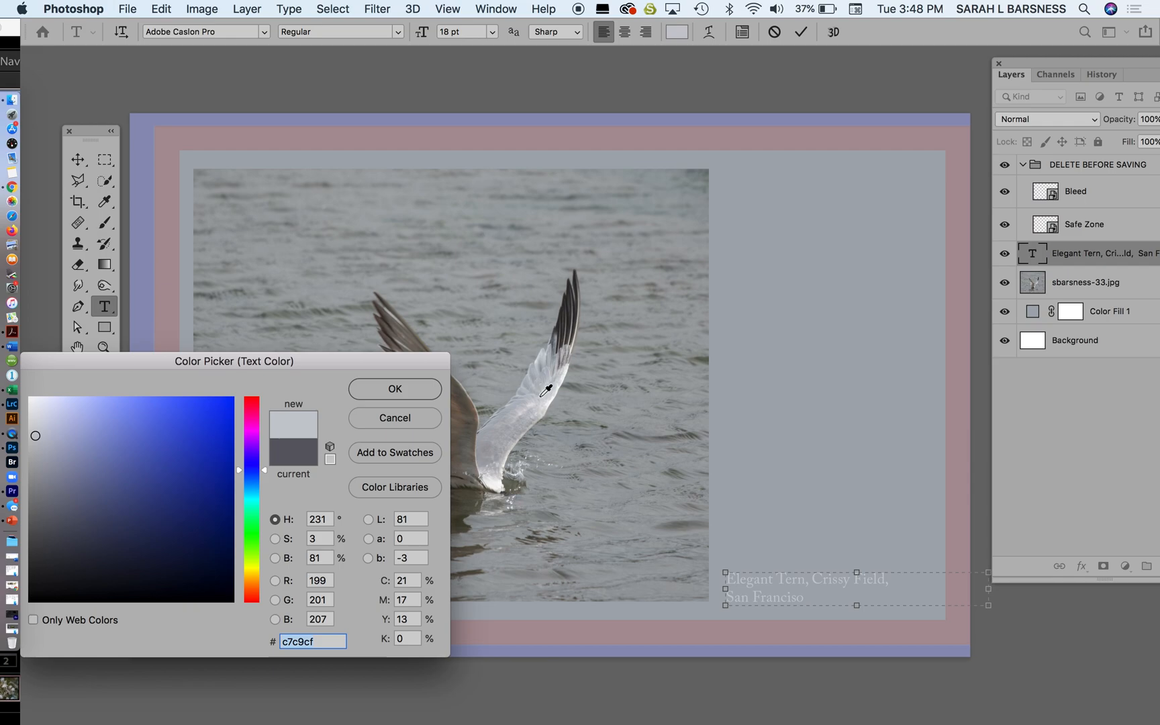
click(493, 486)
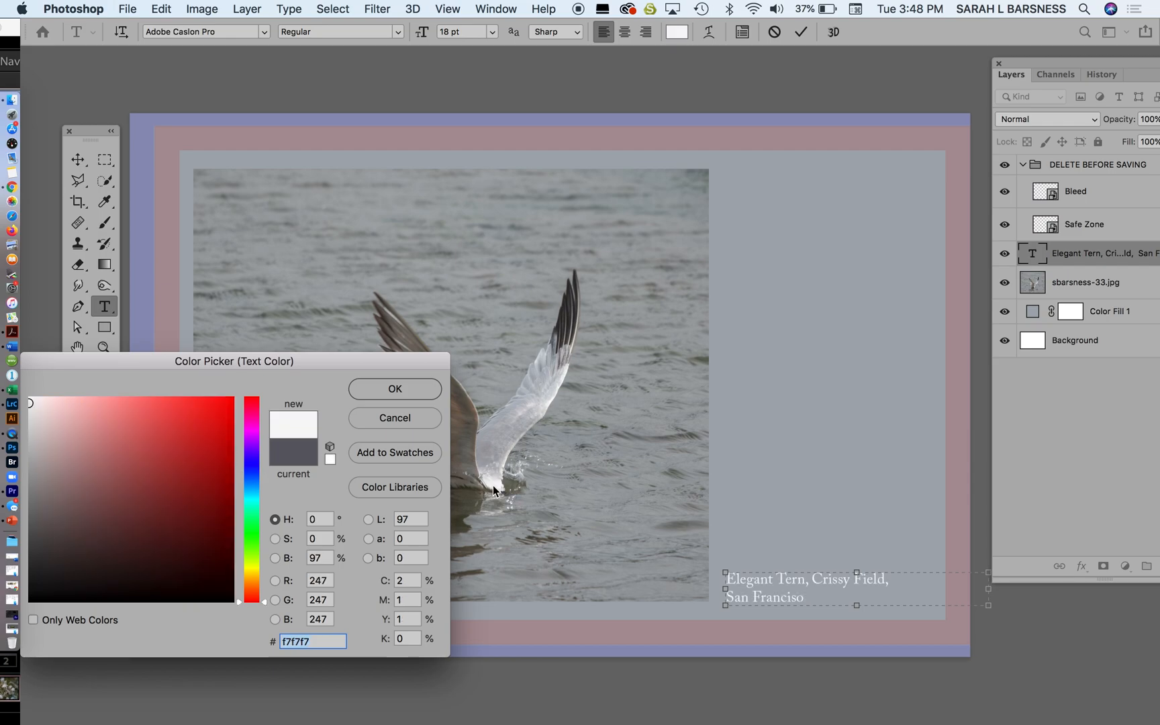
Try several red and brown shades for the caption and apply the dark brown text colour 3a2c2c
click(129, 479)
click(162, 465)
click(158, 522)
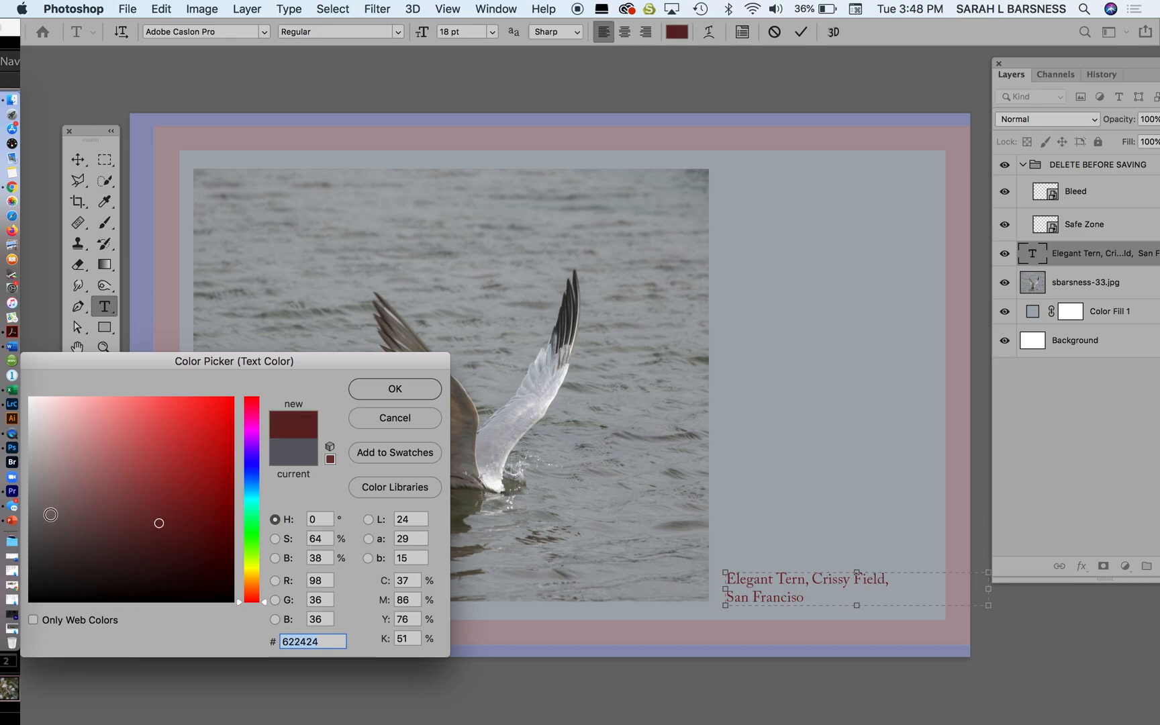
click(49, 517)
click(85, 551)
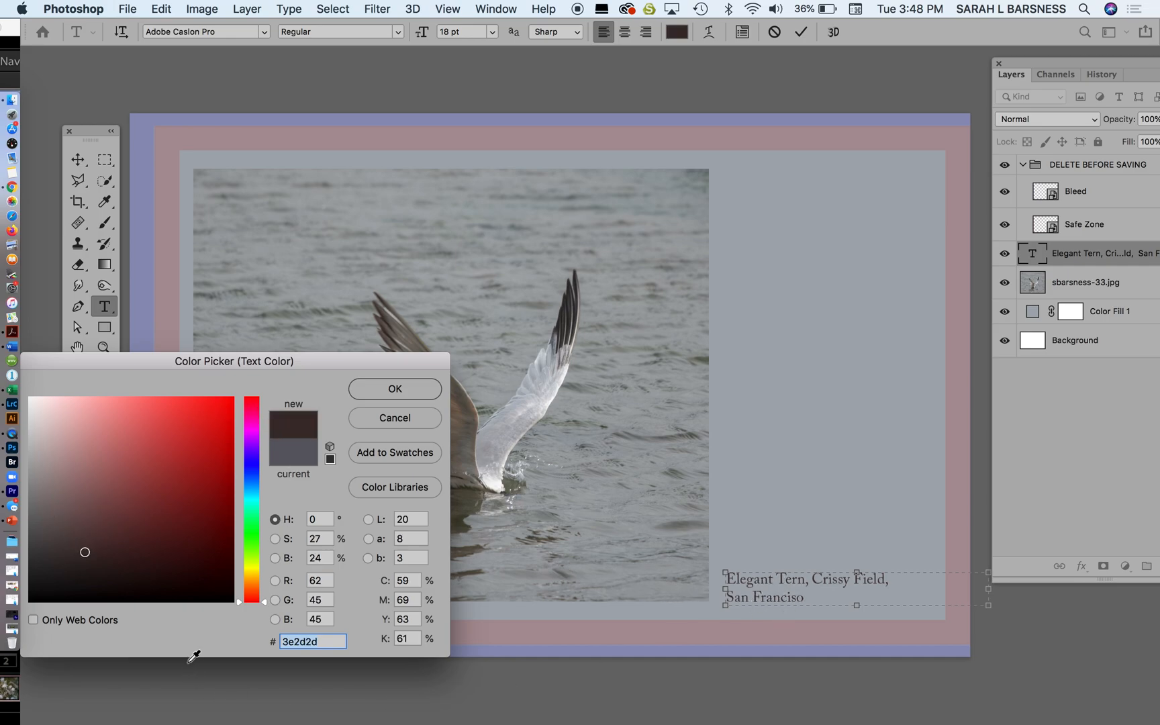
click(83, 556)
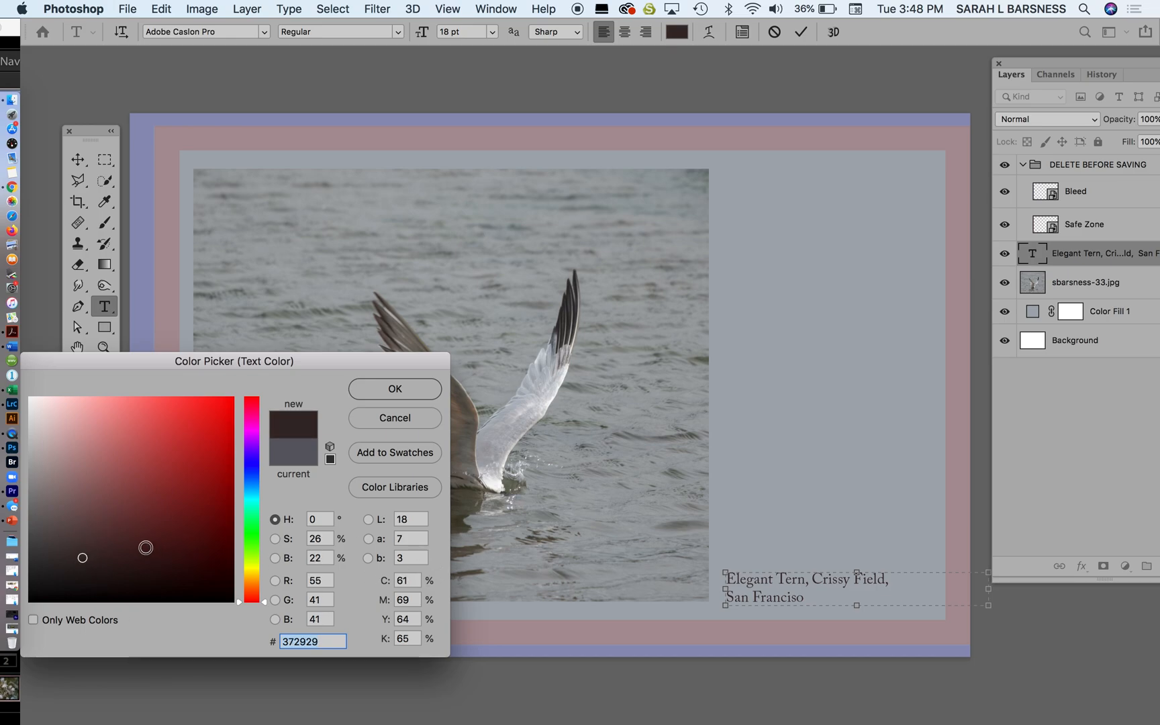
click(78, 555)
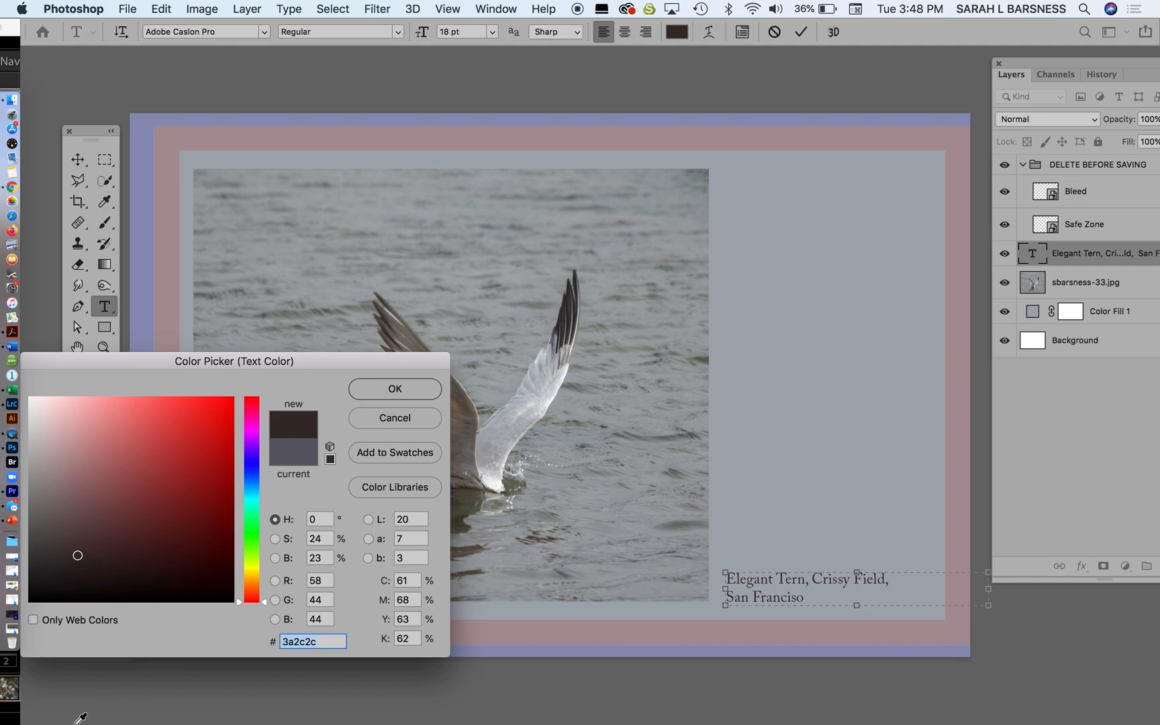
click(400, 394)
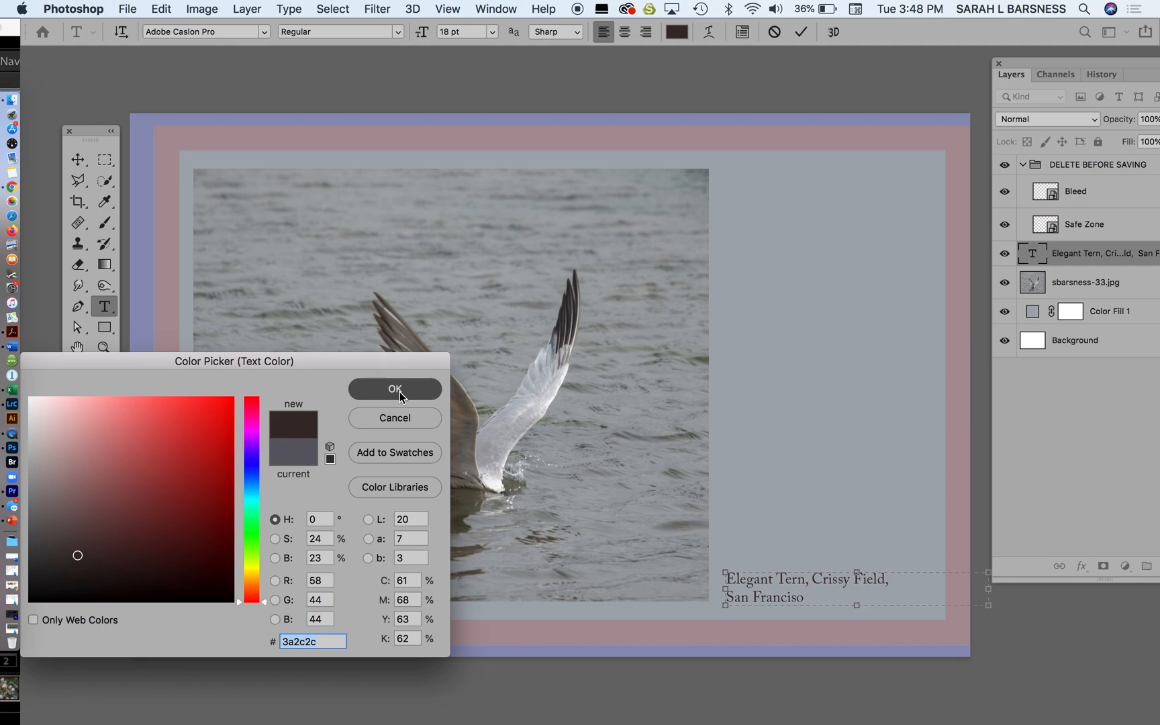
Deselect the caption text, bring the Layers panel fully into view and commit the text edit
click(888, 593)
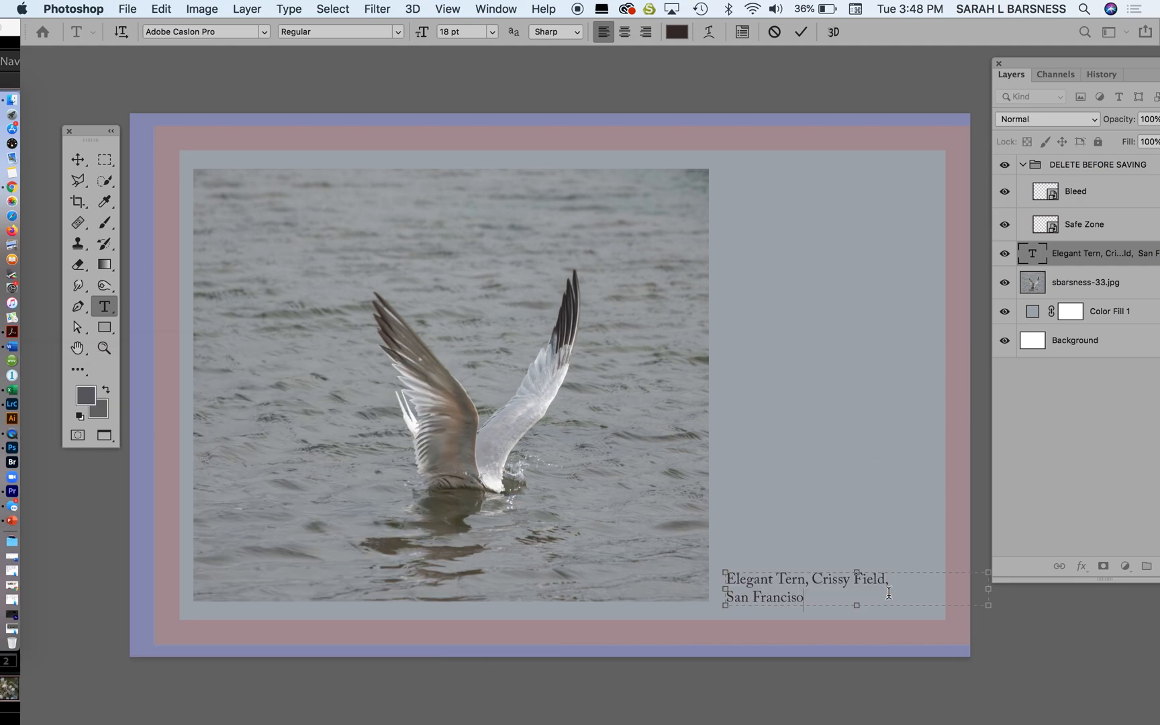
drag(1102, 61, 1025, 46)
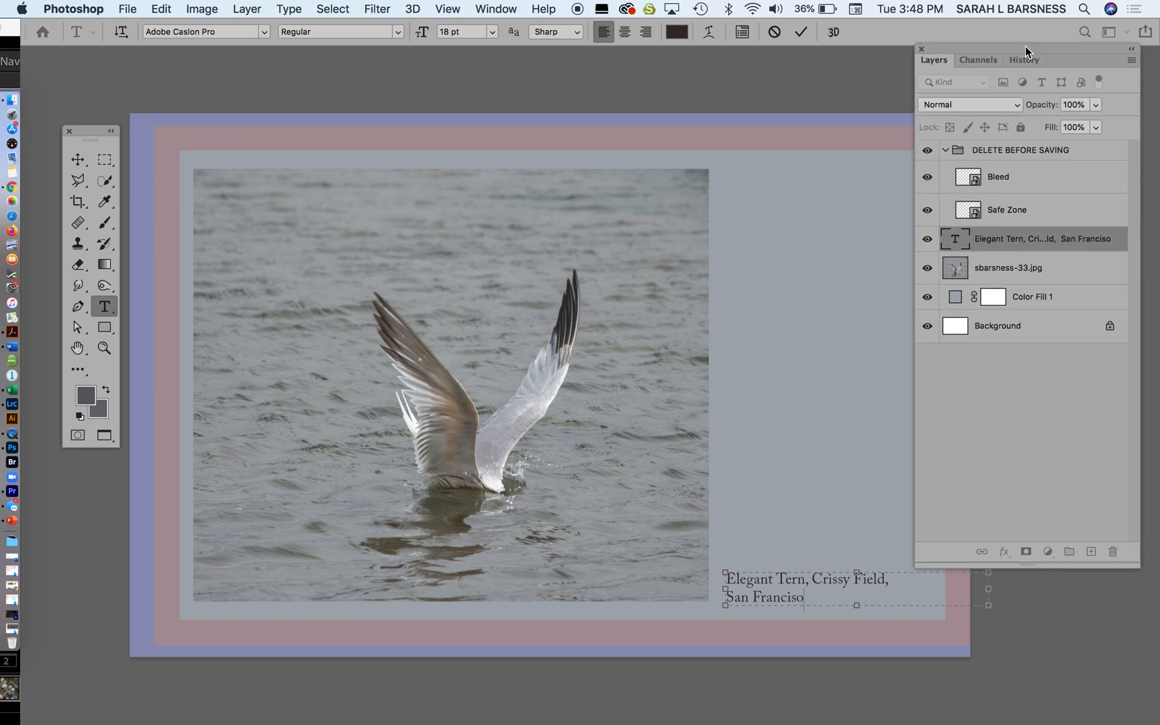
key(super+Return)
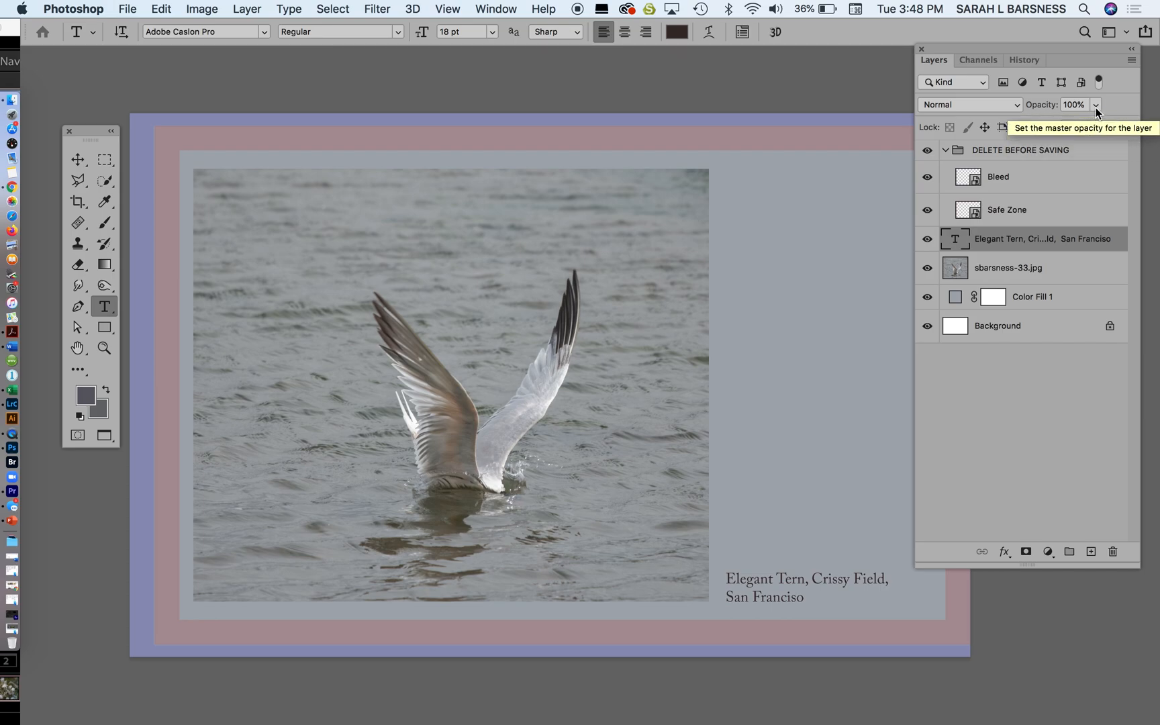
Lower the caption layer's opacity to 66% and save the layout
click(1095, 108)
drag(1094, 127, 1070, 131)
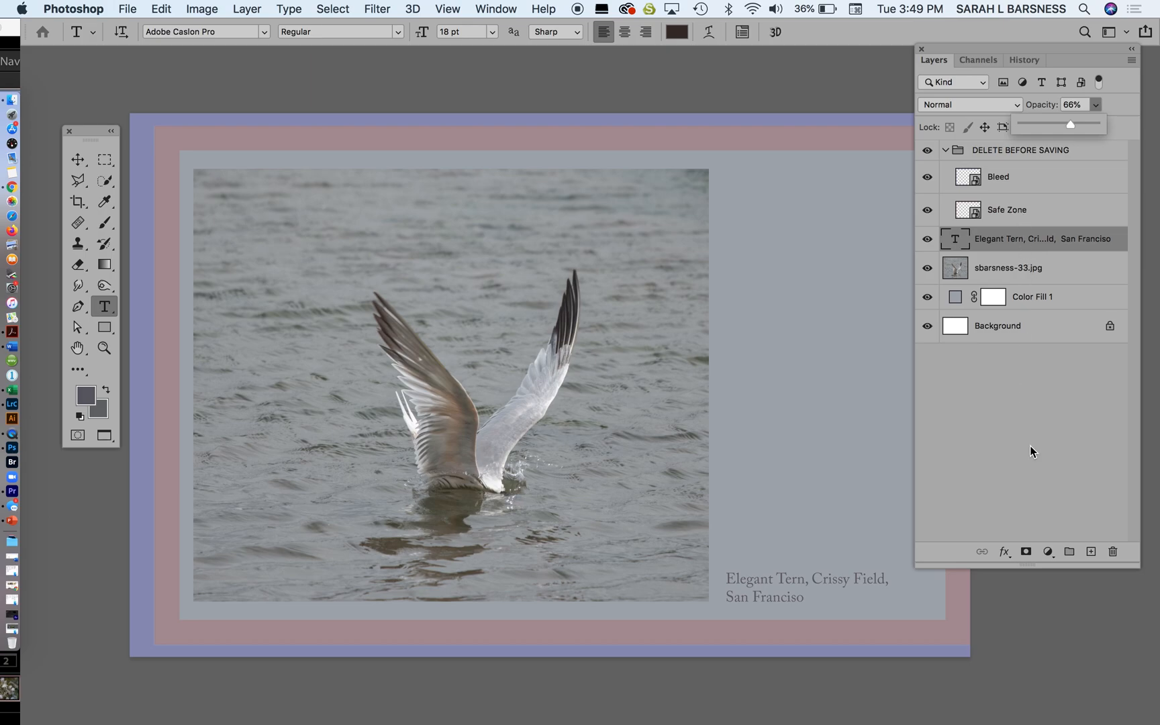
click(128, 9)
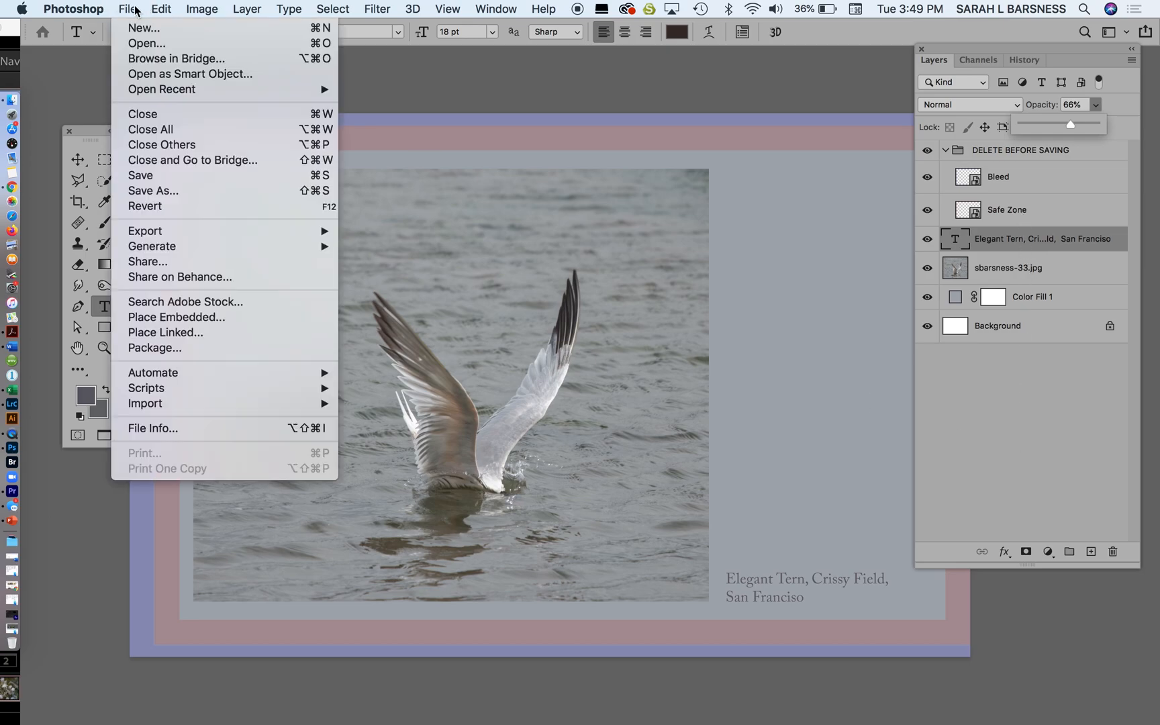
click(167, 176)
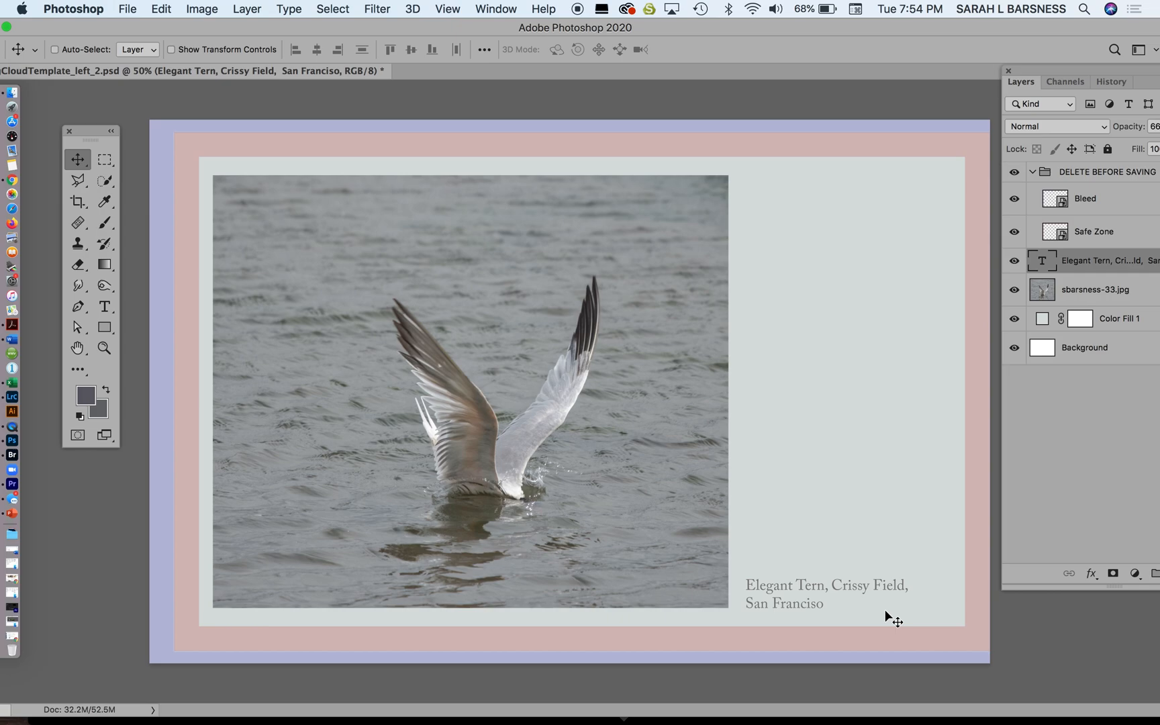
Open the recently used layout portfolio1_Right3.psd from the magcloudportfolio Right folder
click(123, 9)
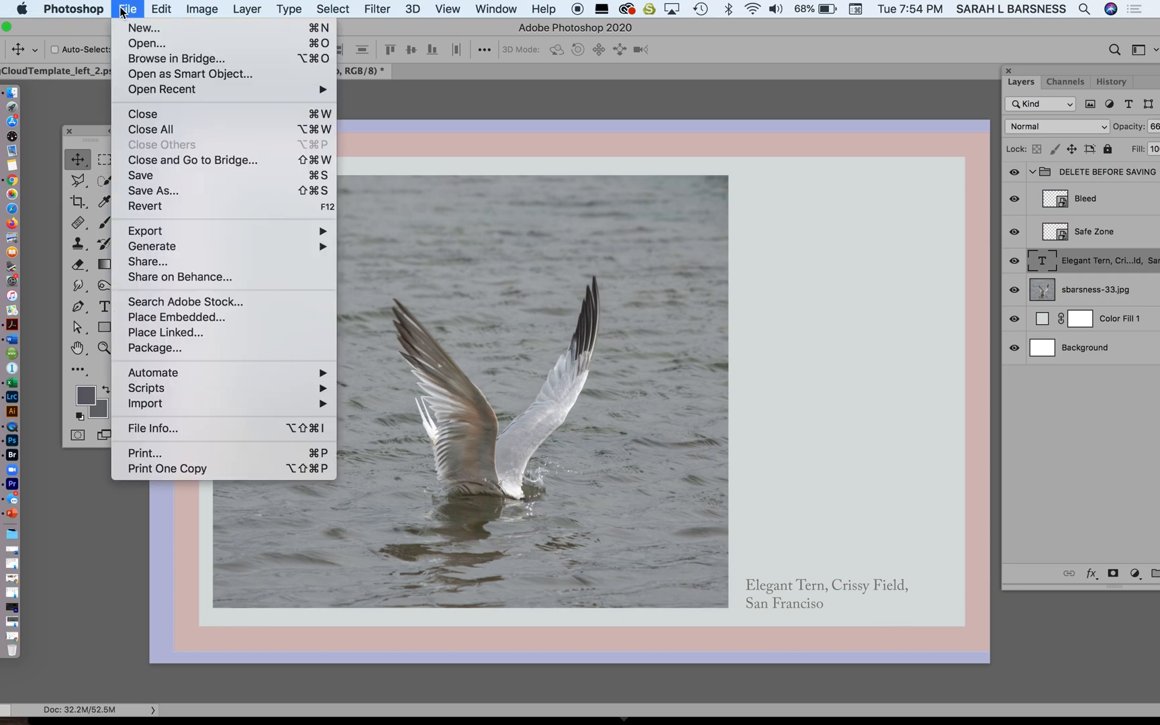
mouse_move(165, 91)
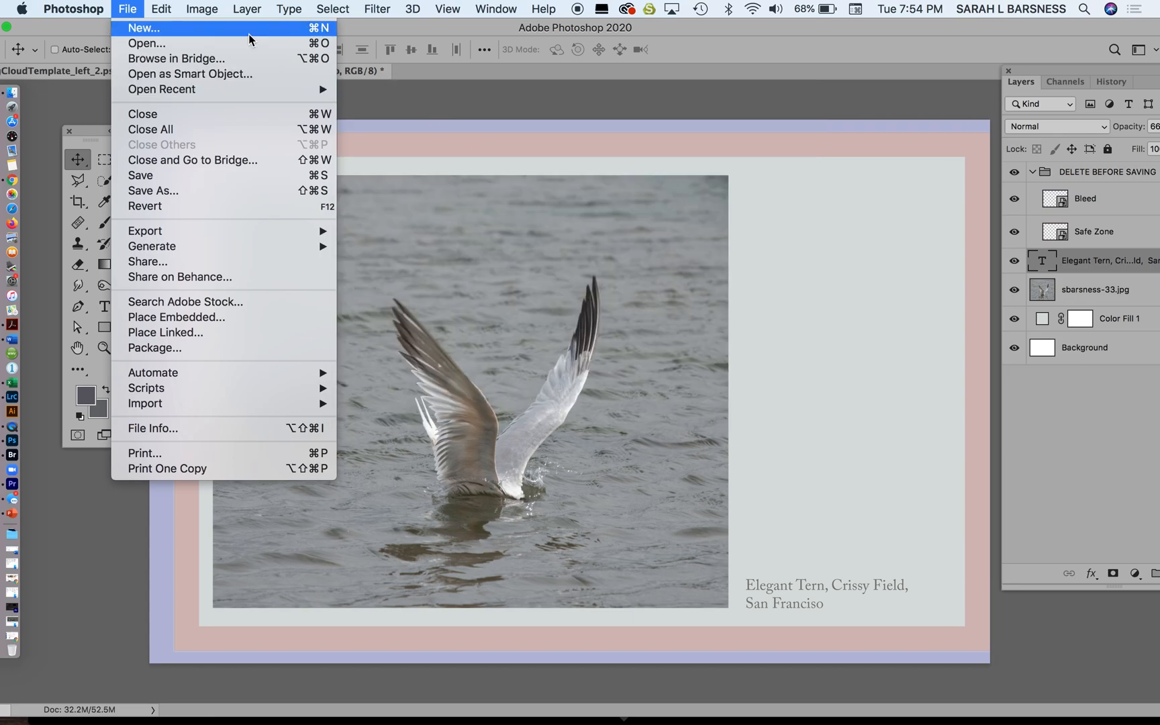
mouse_move(236, 88)
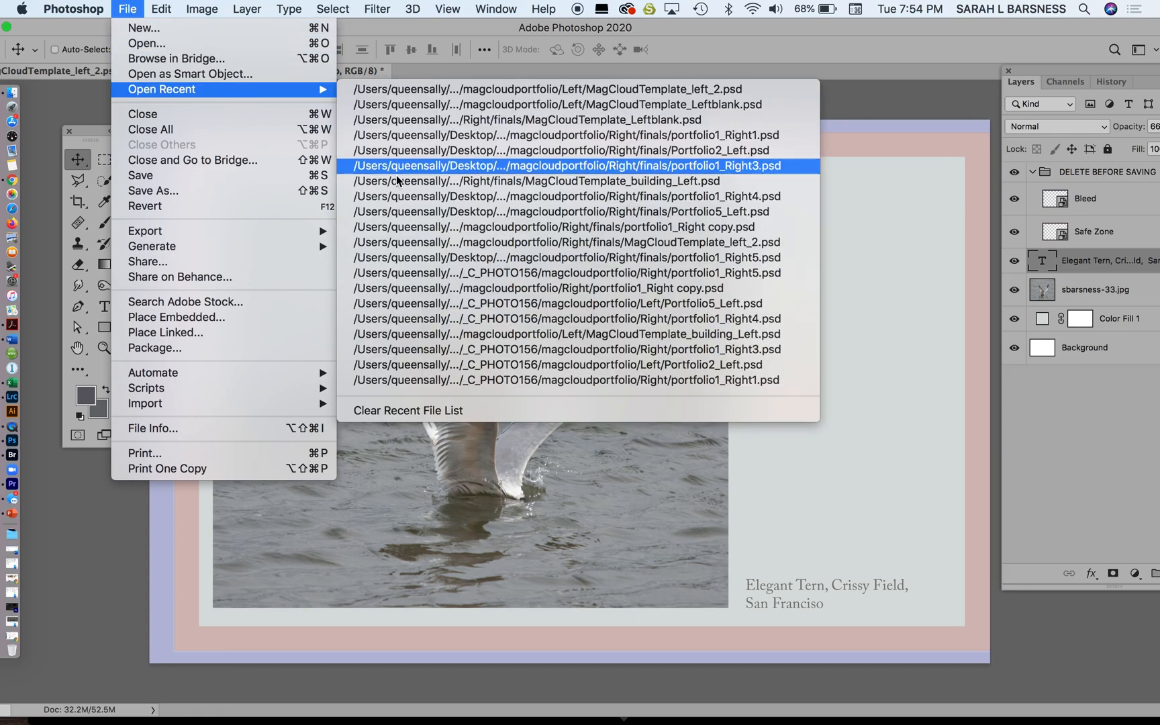
click(519, 351)
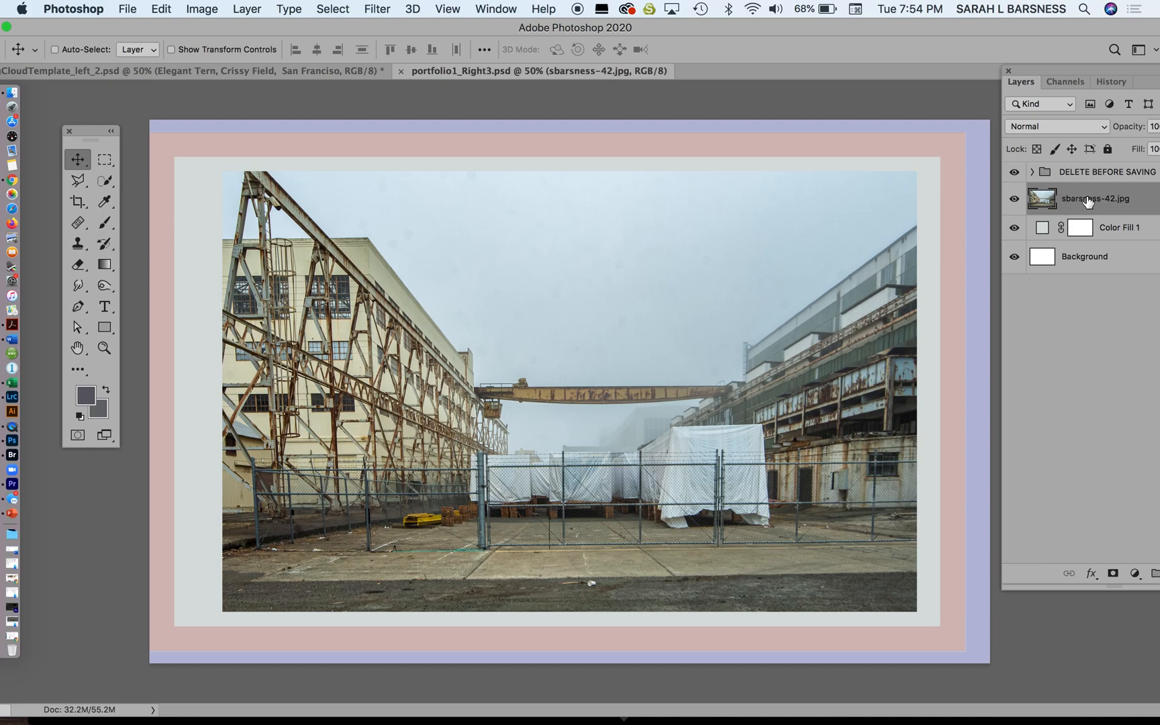
Expand and hide the DELETE BEFORE SAVING group, and scale the sbarsness-42.jpg photo to about 128% so it covers the whole page
click(1032, 172)
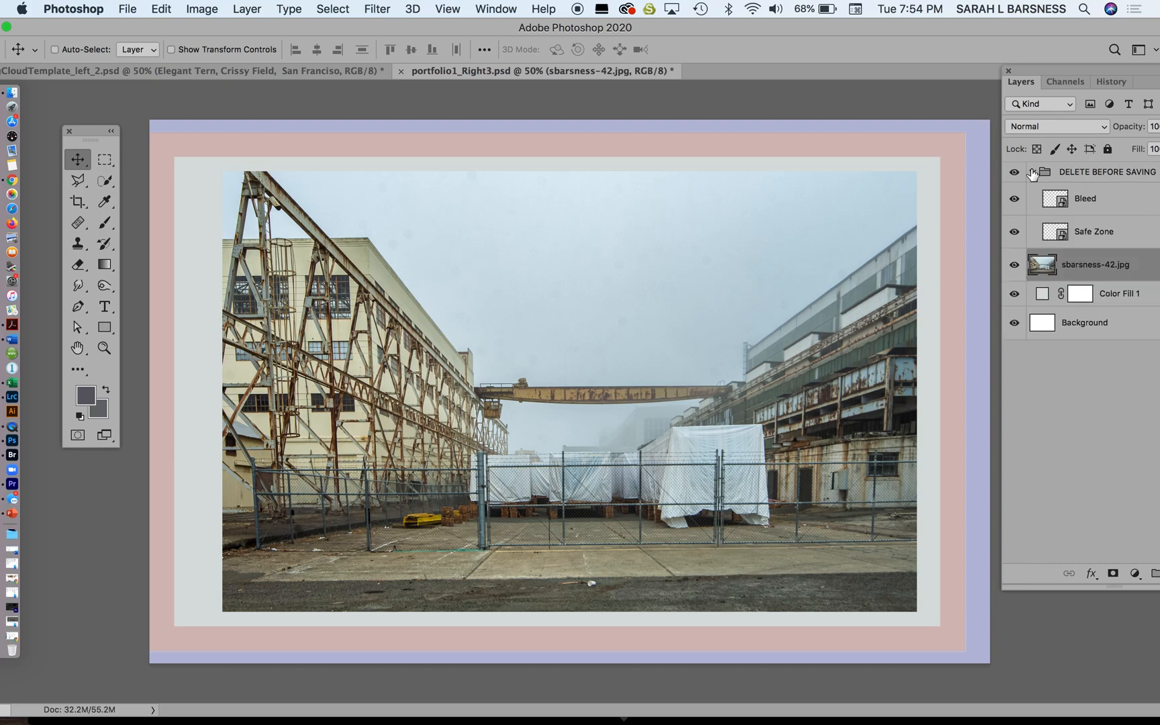
click(1013, 171)
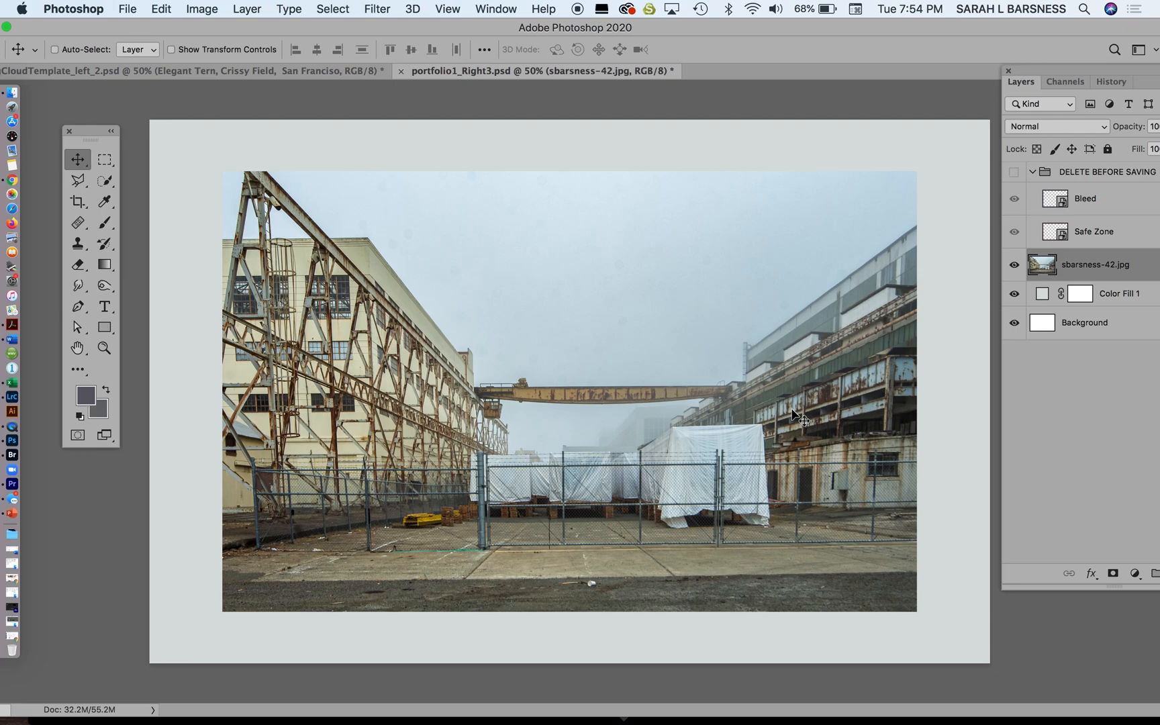
key(super+minus)
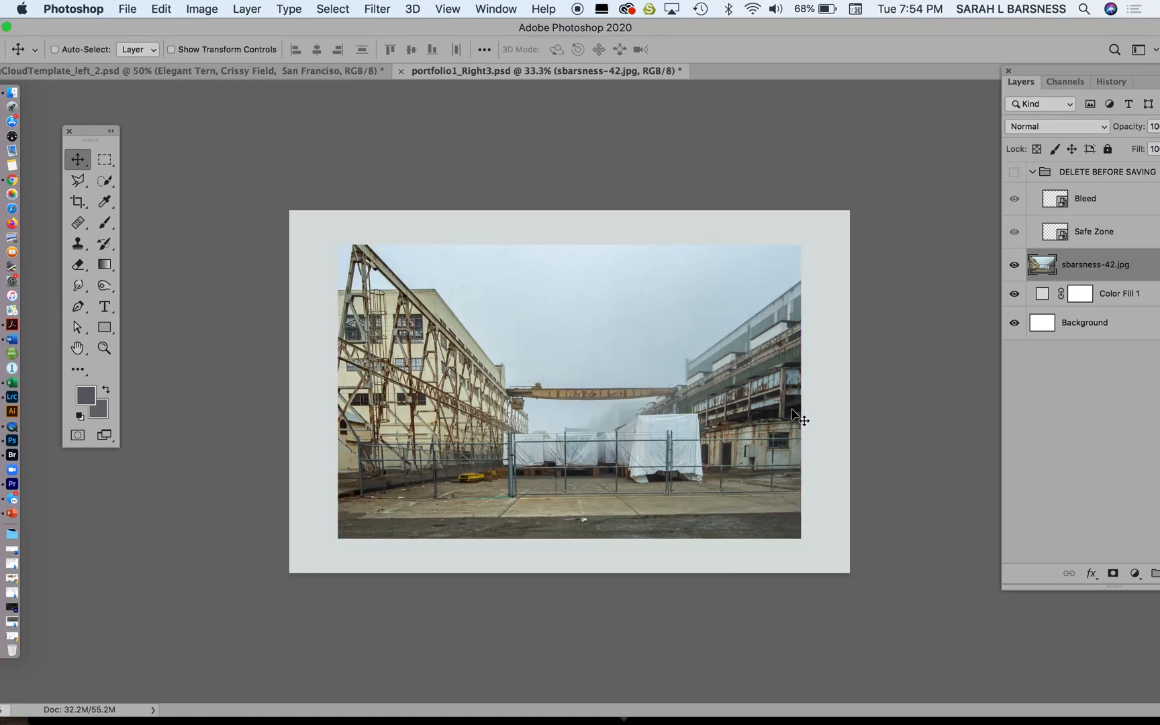
key(super+t)
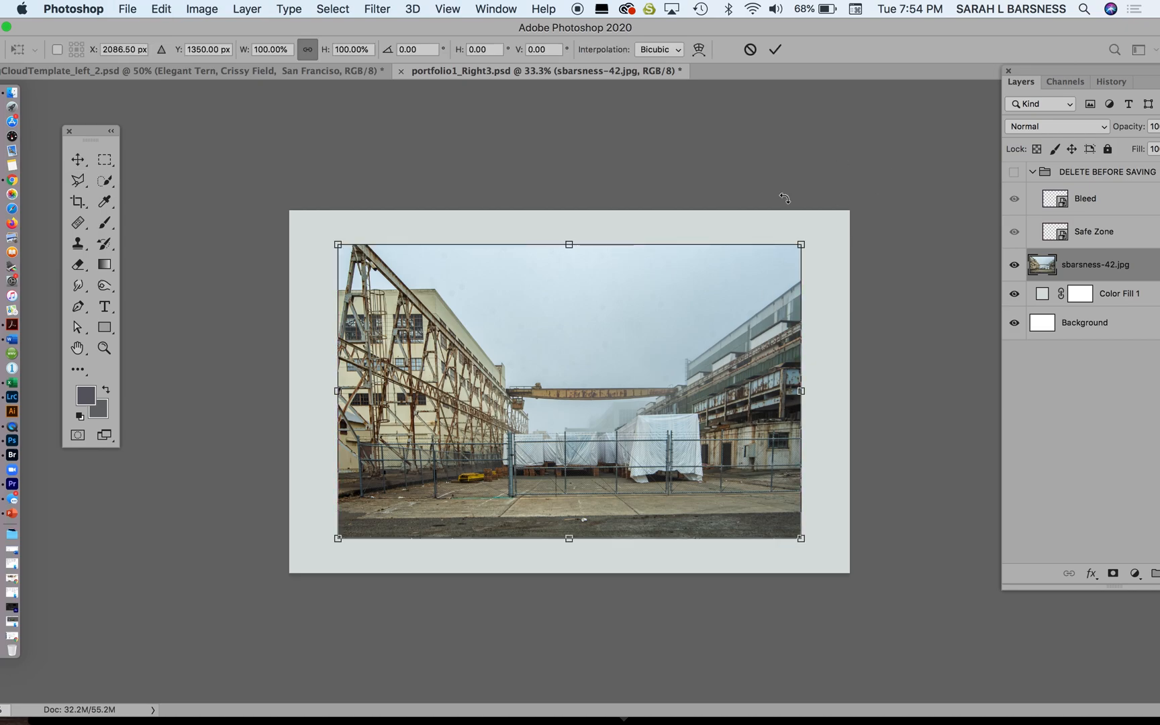
drag(802, 242, 935, 149)
drag(620, 359, 602, 395)
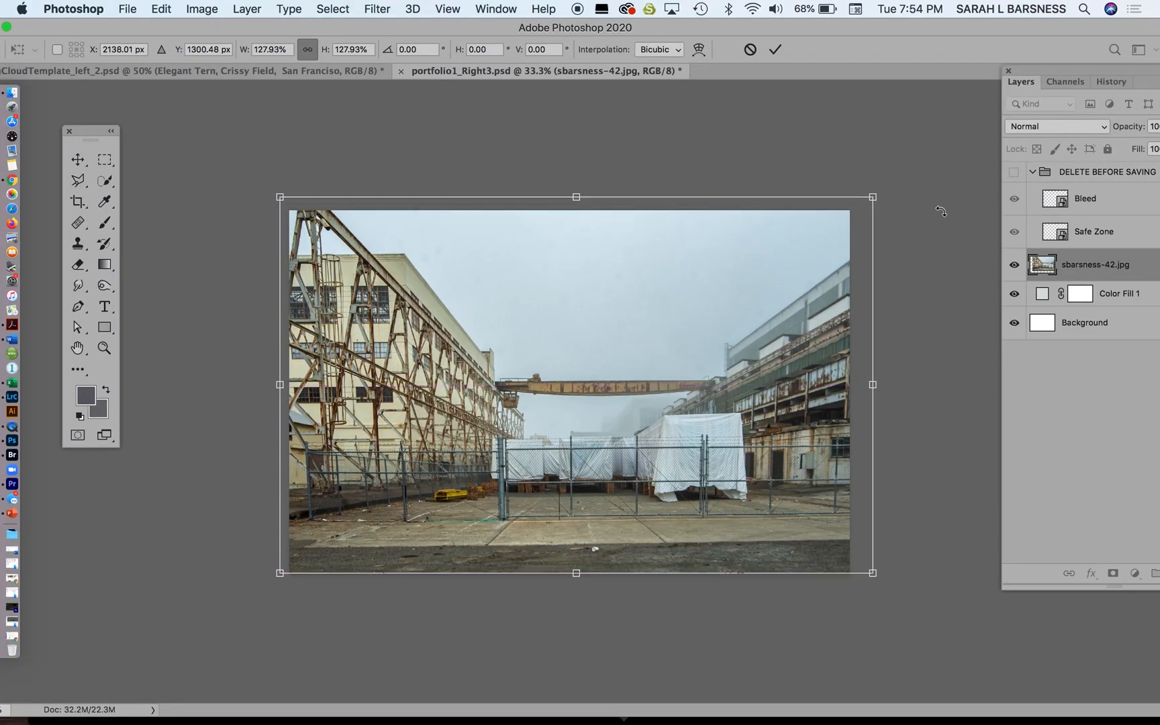
Show the guide group with only the Bleed guide and shift the photo about 68 px right and 62 px down to cover the bleed
click(1018, 203)
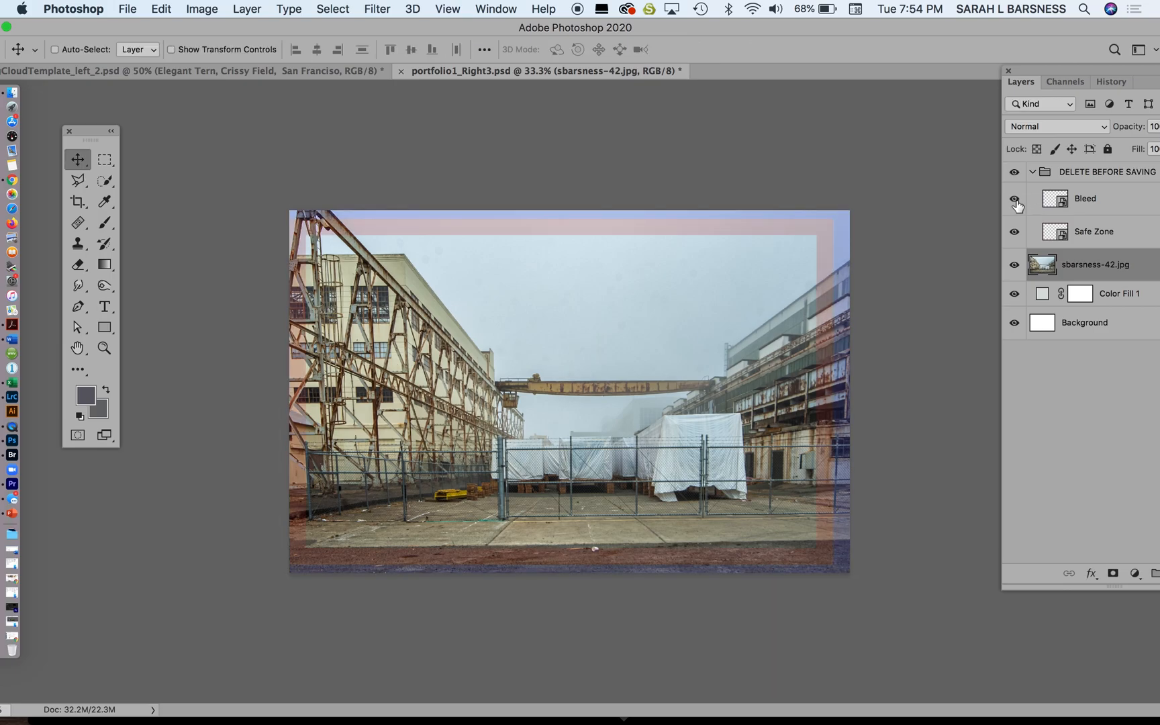
click(1012, 235)
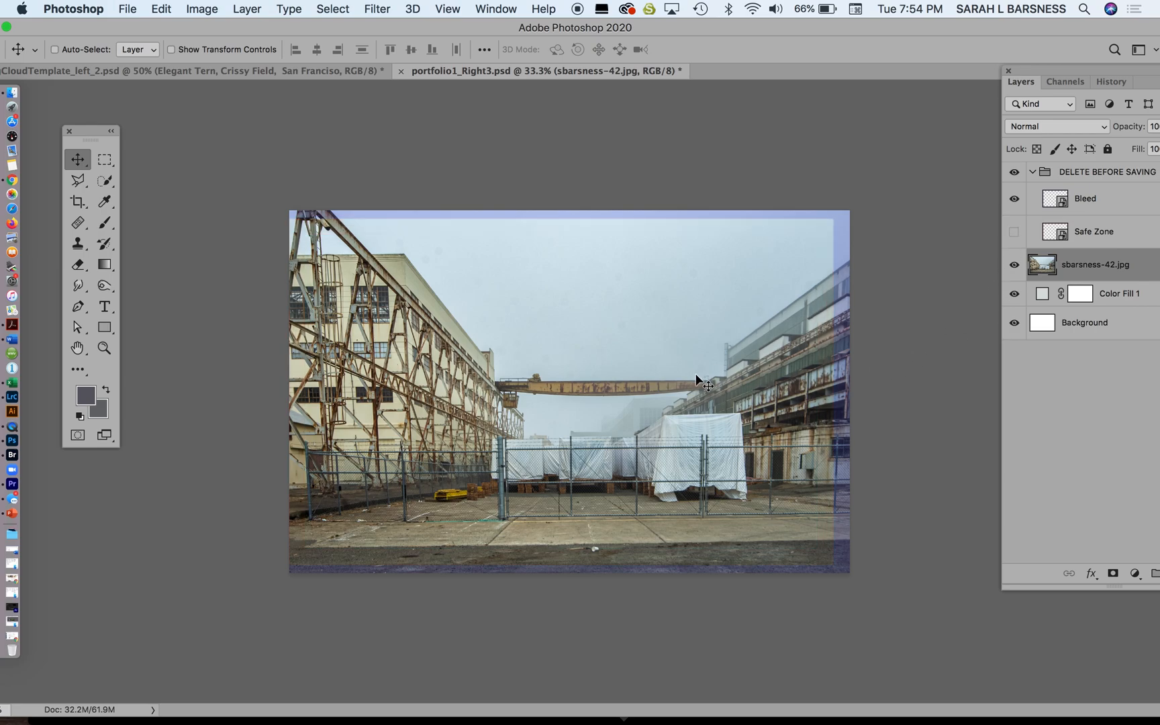
drag(698, 381, 700, 388)
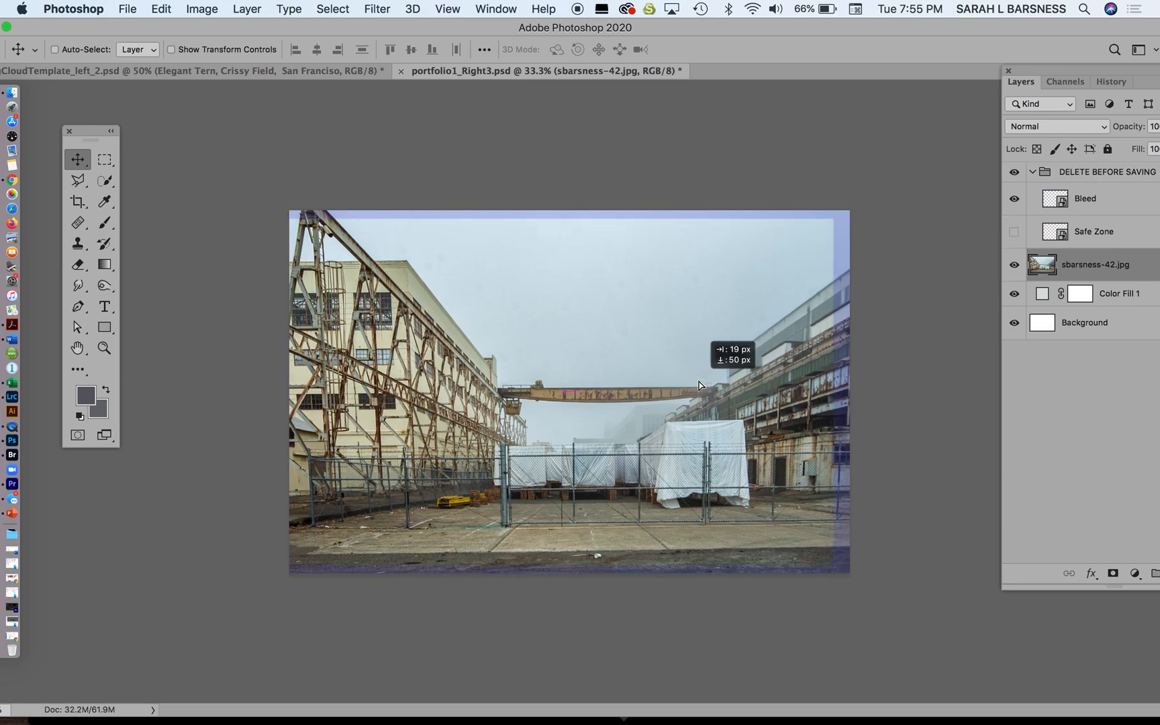
key(Right)
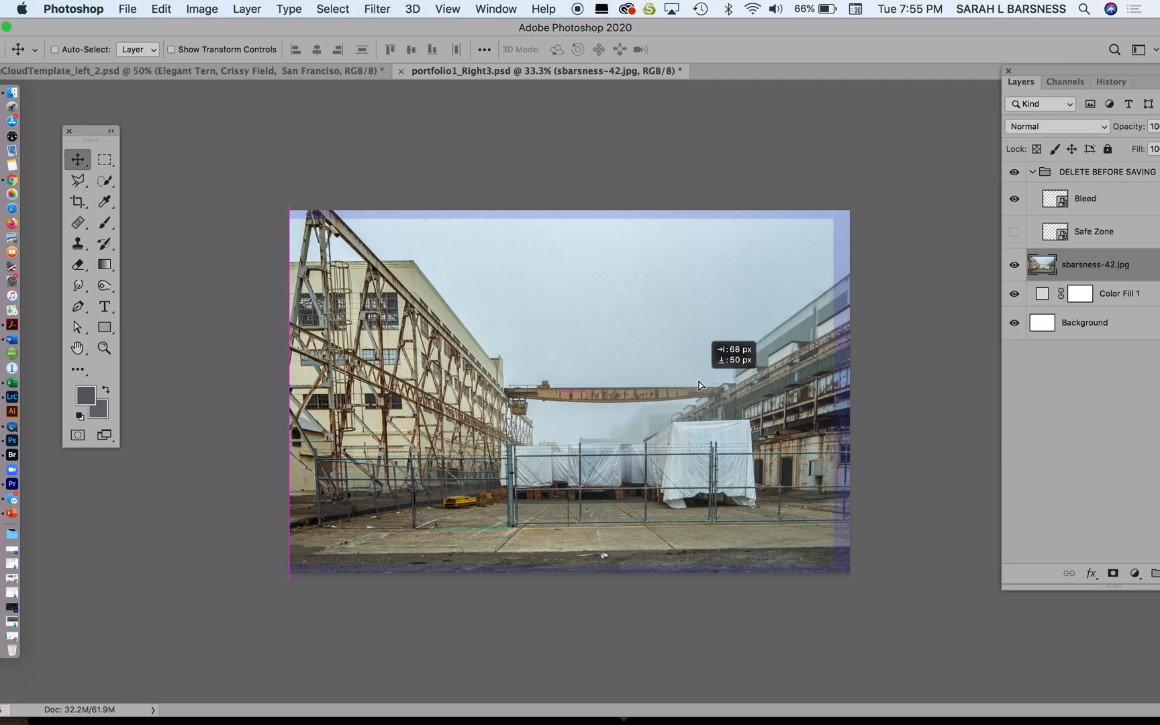
drag(698, 384, 698, 390)
key(Left)
key(Left)
key(Left)
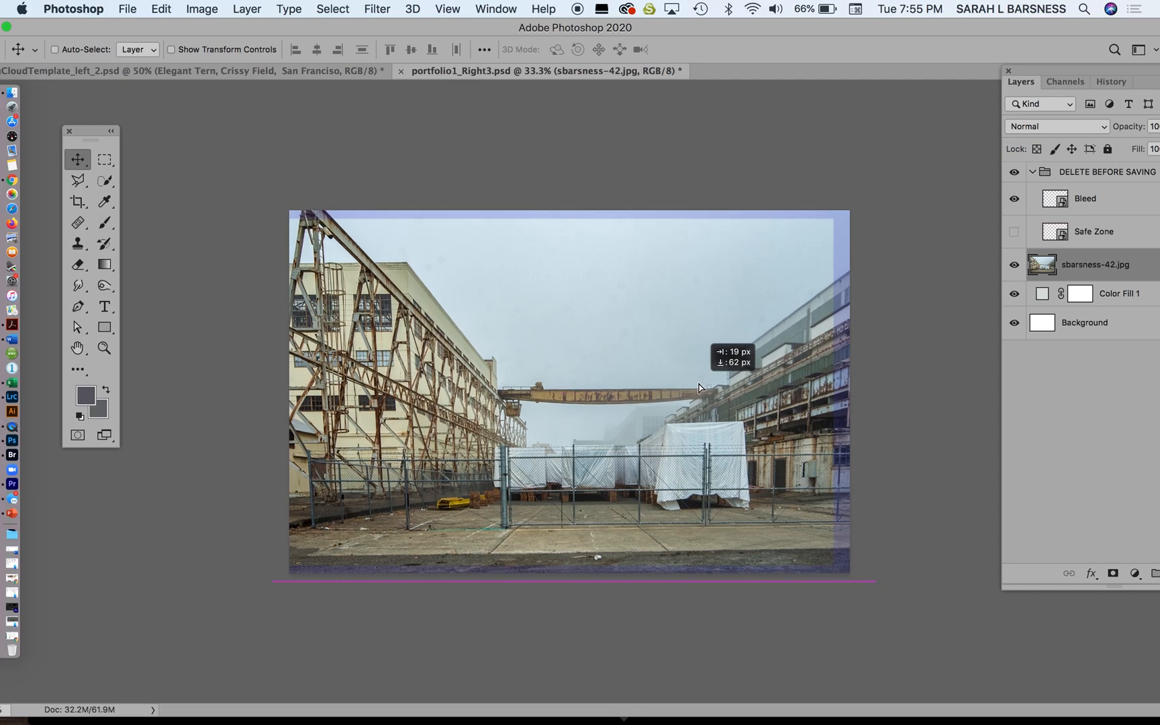
key(Left)
drag(698, 388, 702, 387)
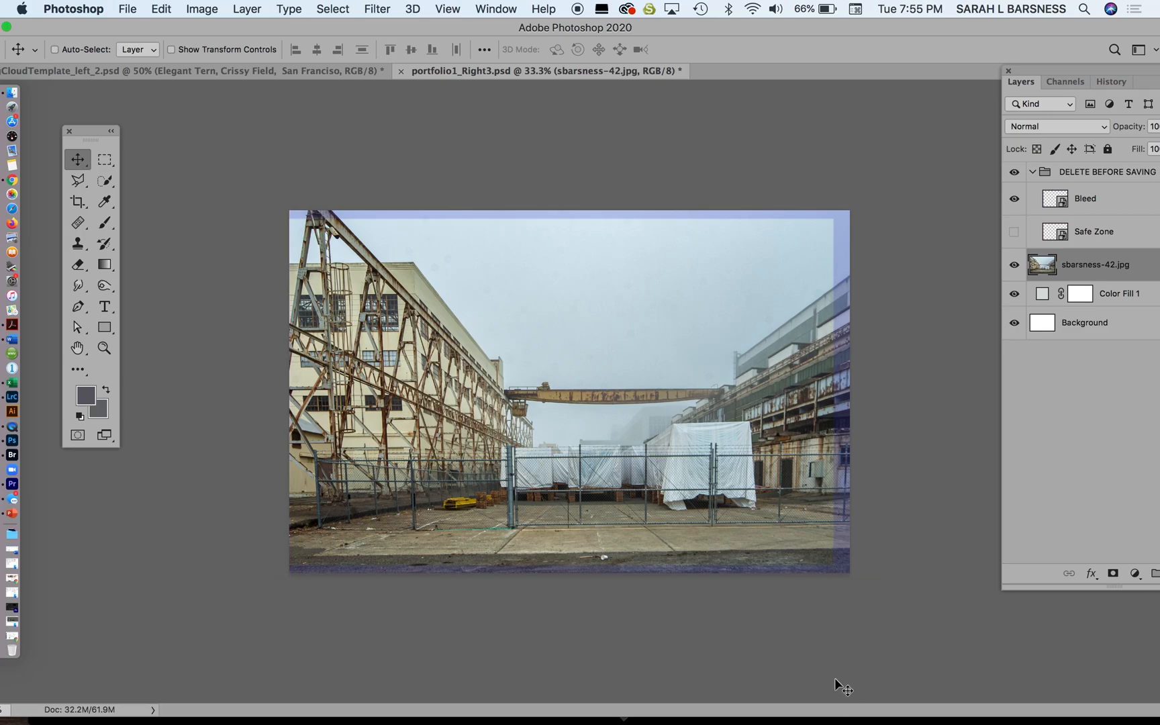
Hide the Bleed guide and add a wide paragraph text box across the upper part of the photo reading "Heading Home"
click(1014, 200)
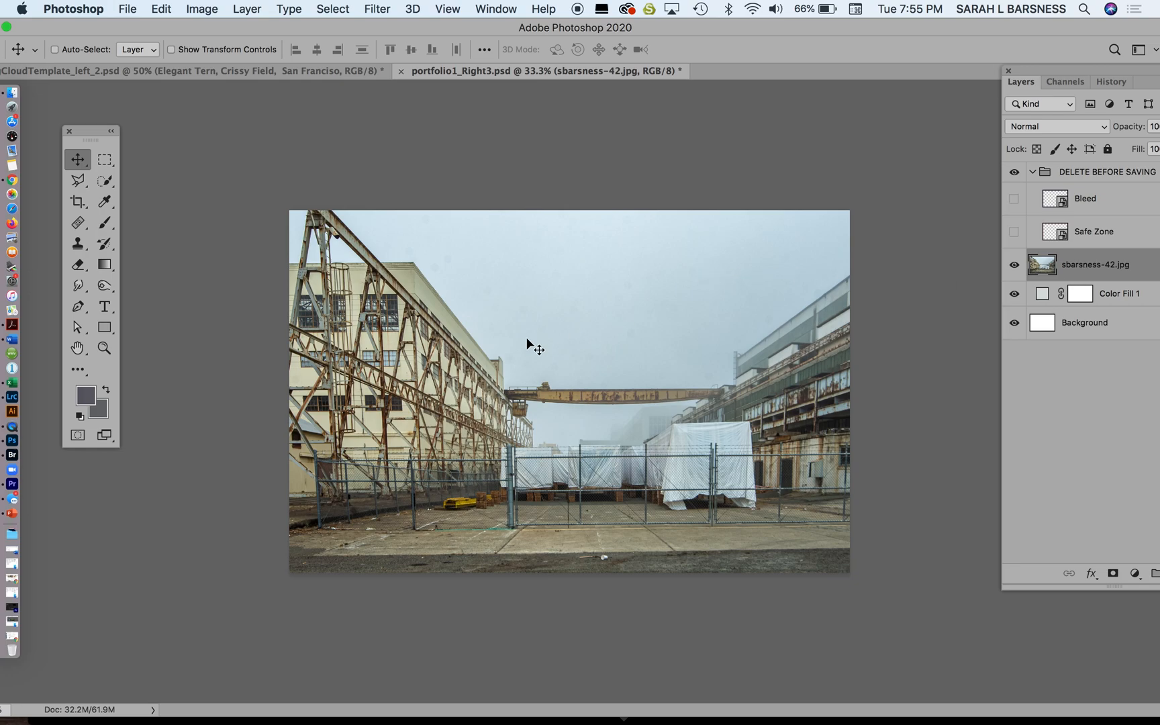
click(104, 307)
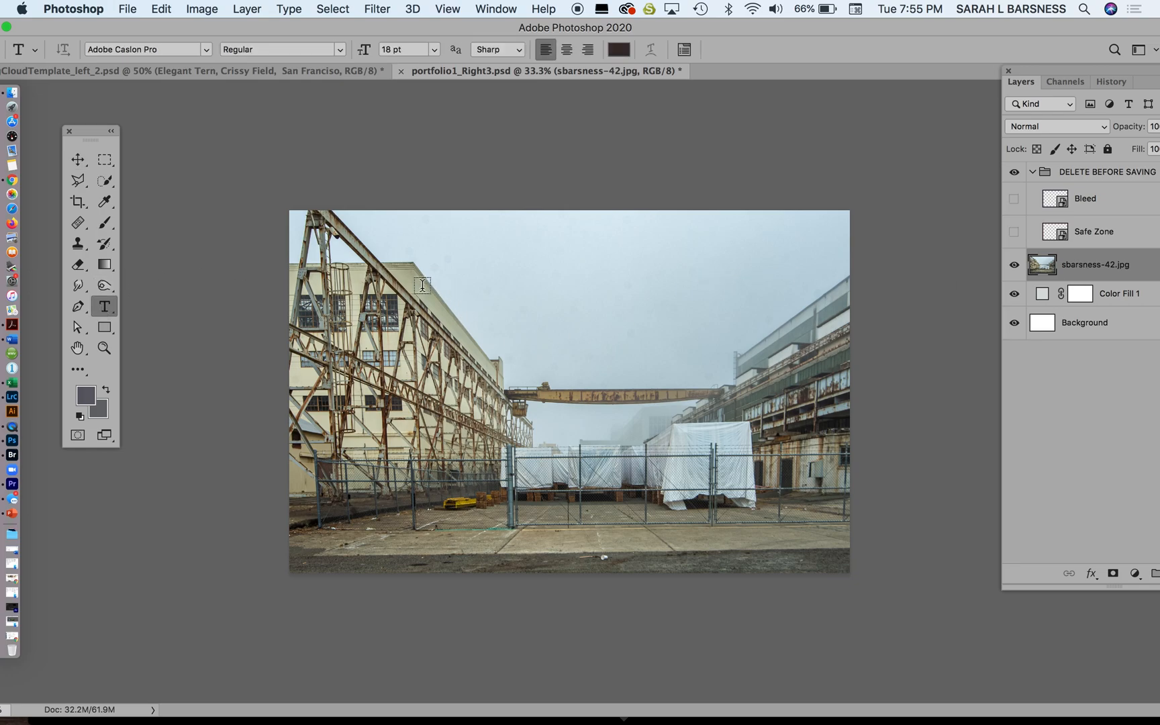
drag(403, 281, 790, 361)
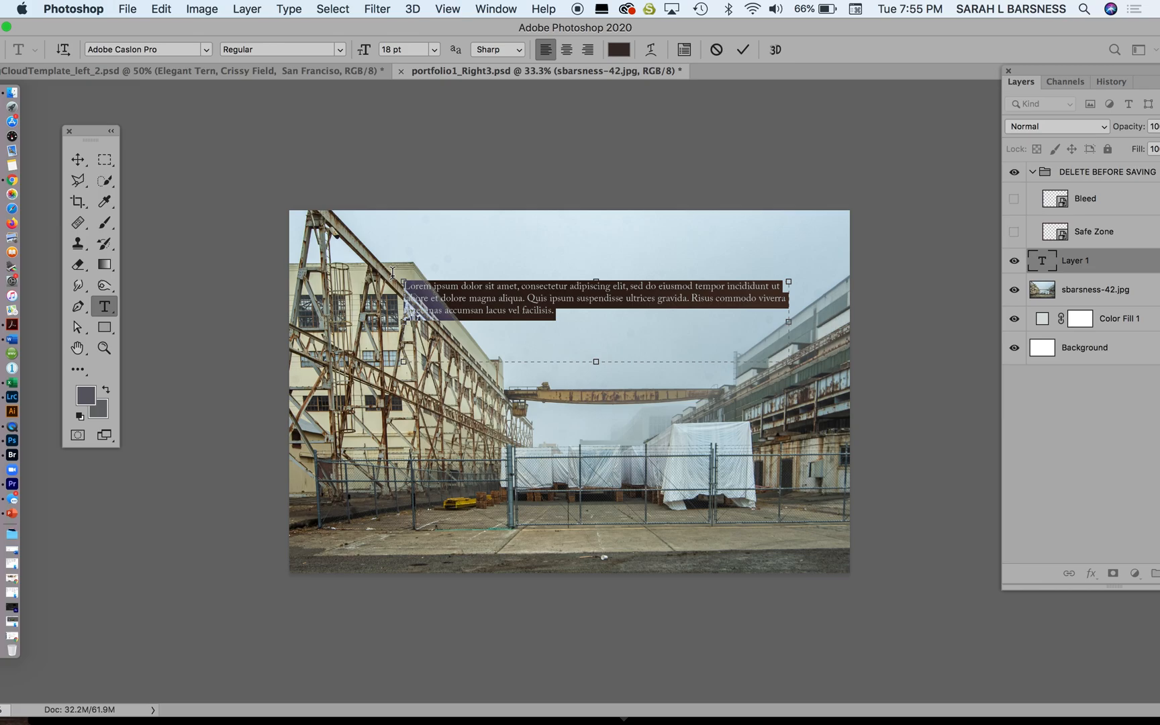
key(BackSpace)
text(Heading)
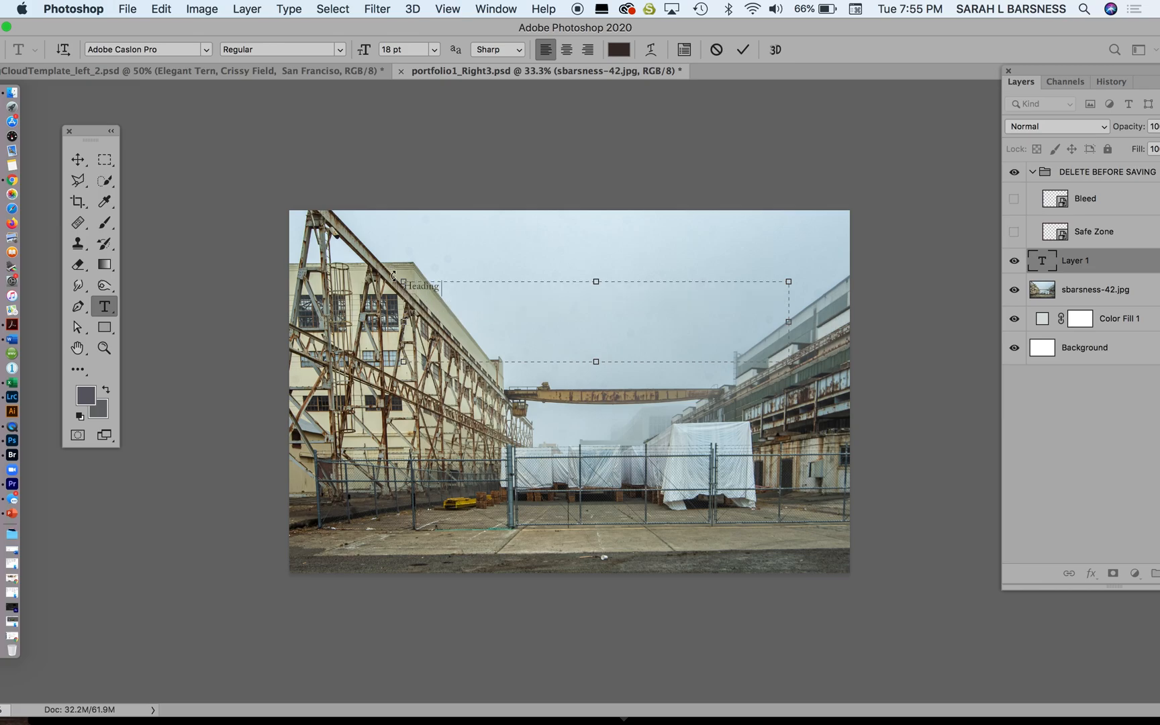
text( Hpo)
key(BackSpace)
key(BackSpace)
key(BackSpace)
text(Home)
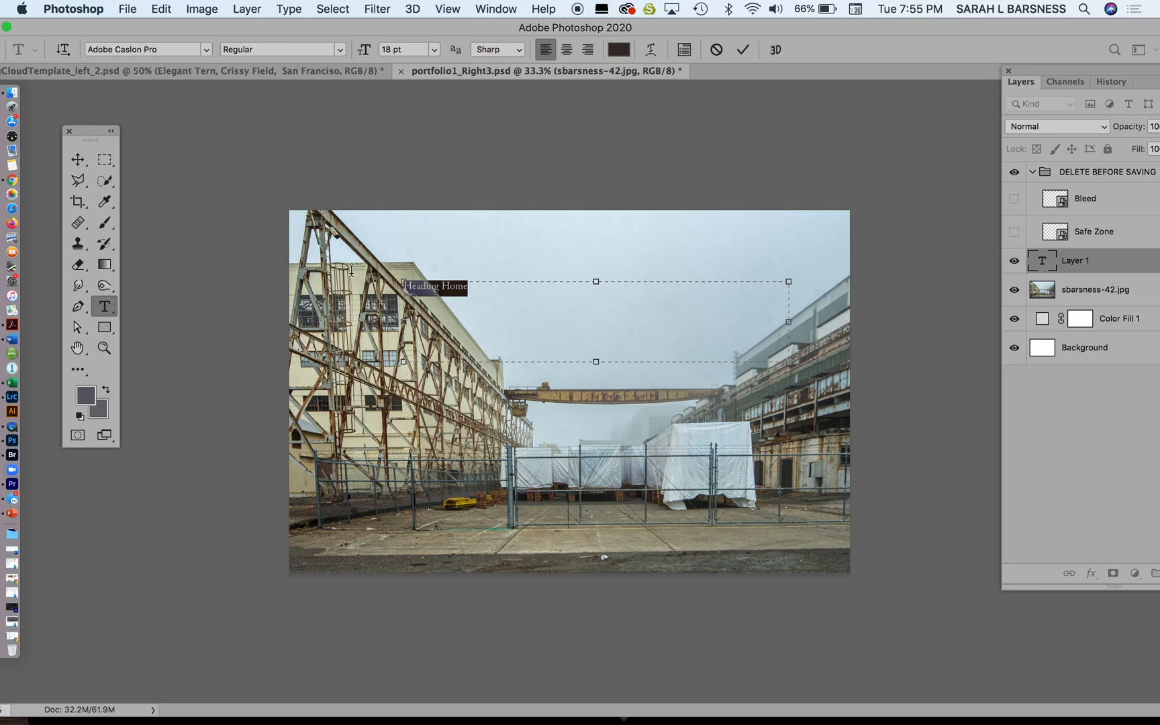
Select the title text, set its colour to near-black 0c0a0a, and move the Layers panel fully into view
click(618, 53)
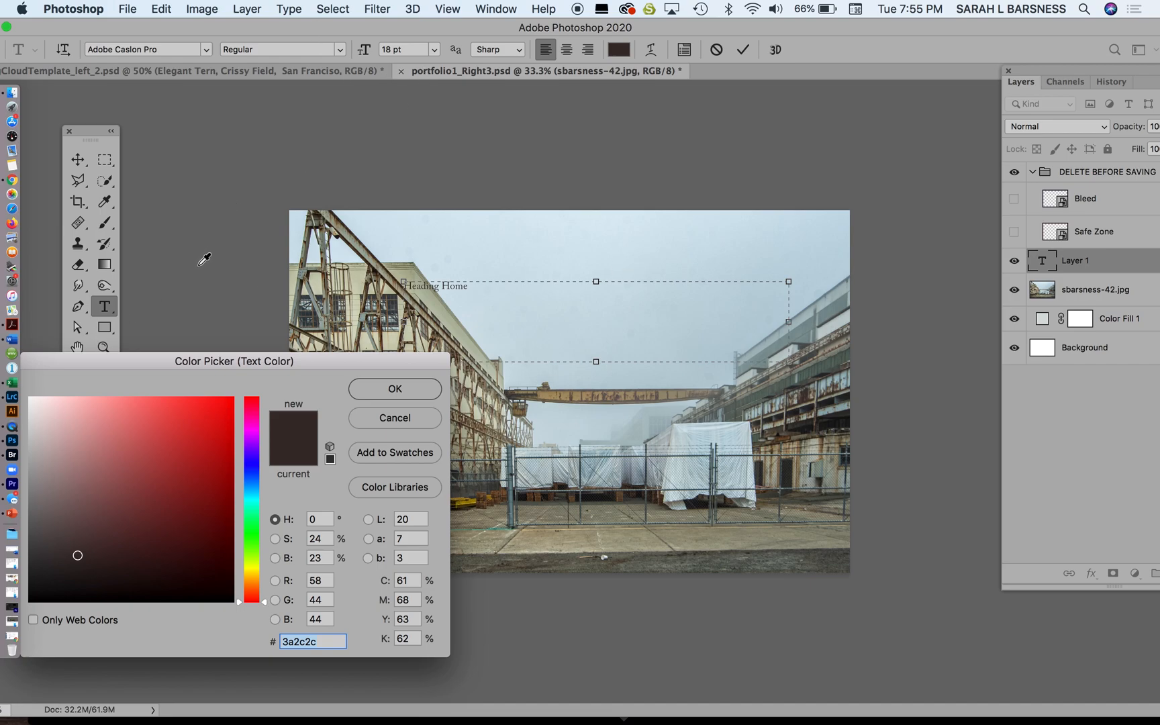
drag(200, 361, 195, 268)
click(51, 482)
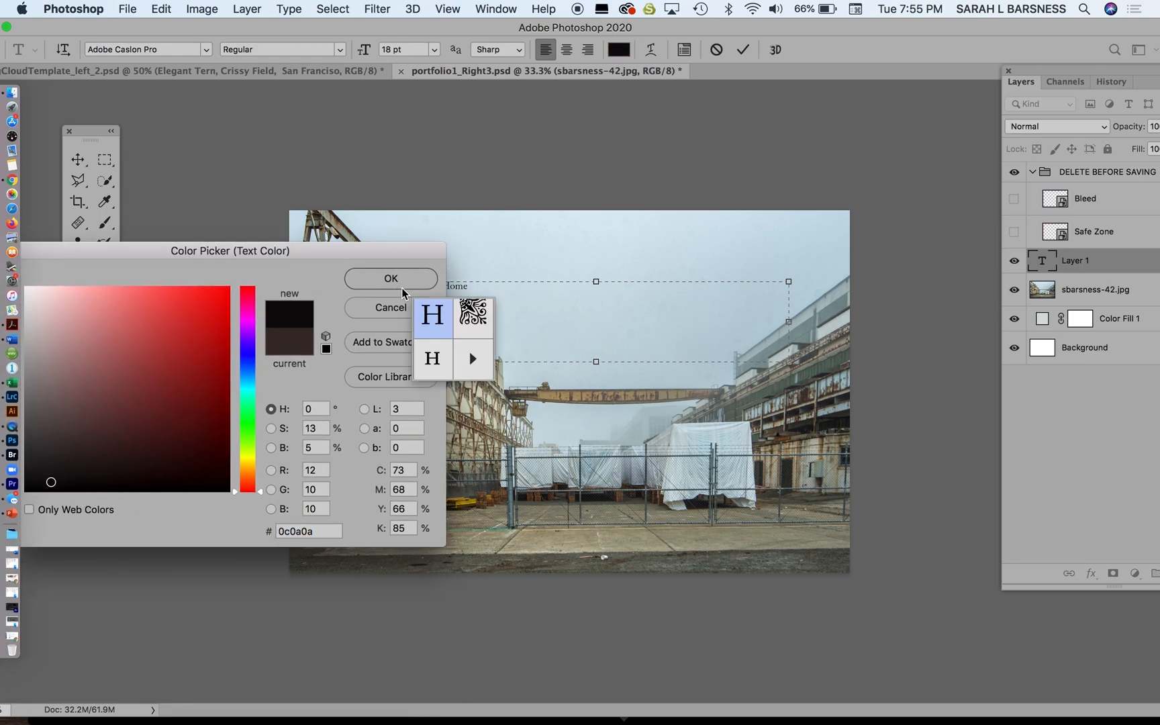
click(404, 276)
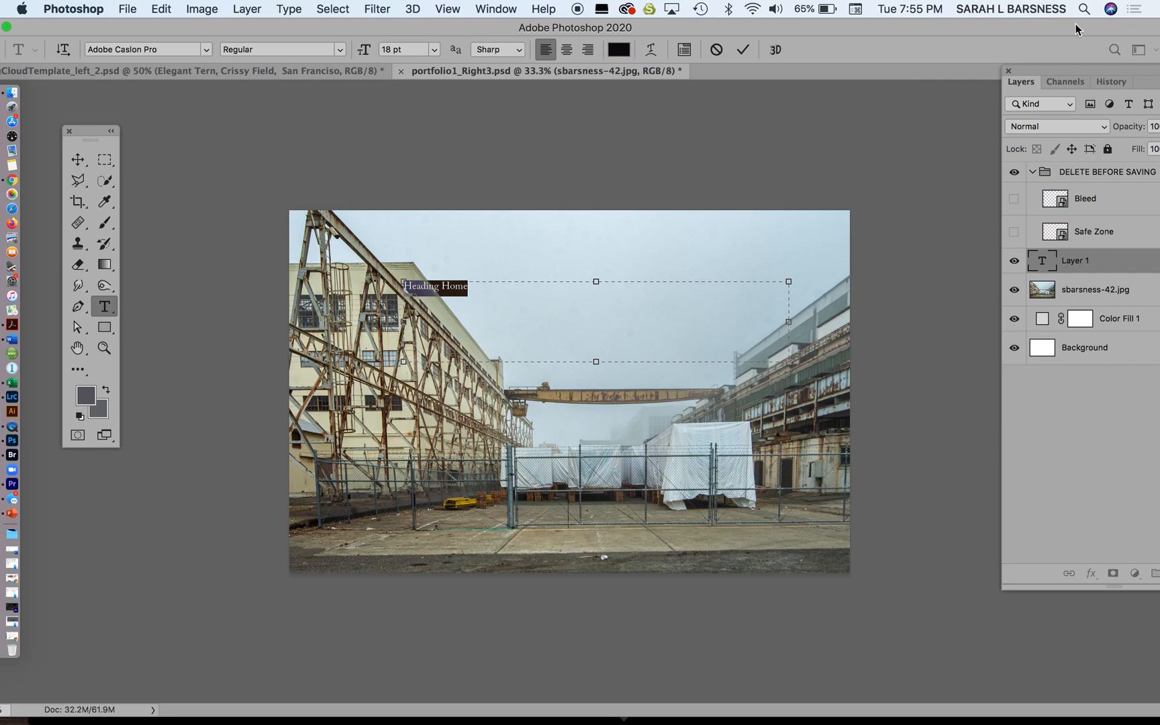
drag(1090, 72, 973, 48)
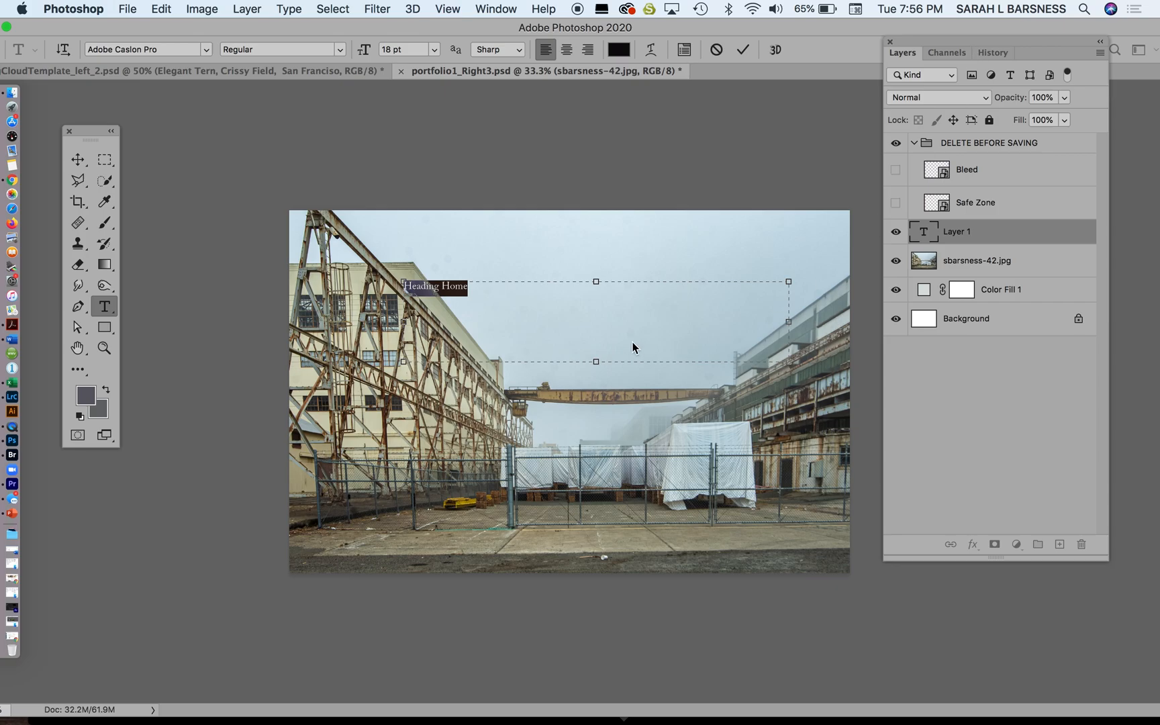
Try 60 pt and 72 pt for the title, set it to 120 pt, and enlarge the text box downward to fit both words
click(434, 49)
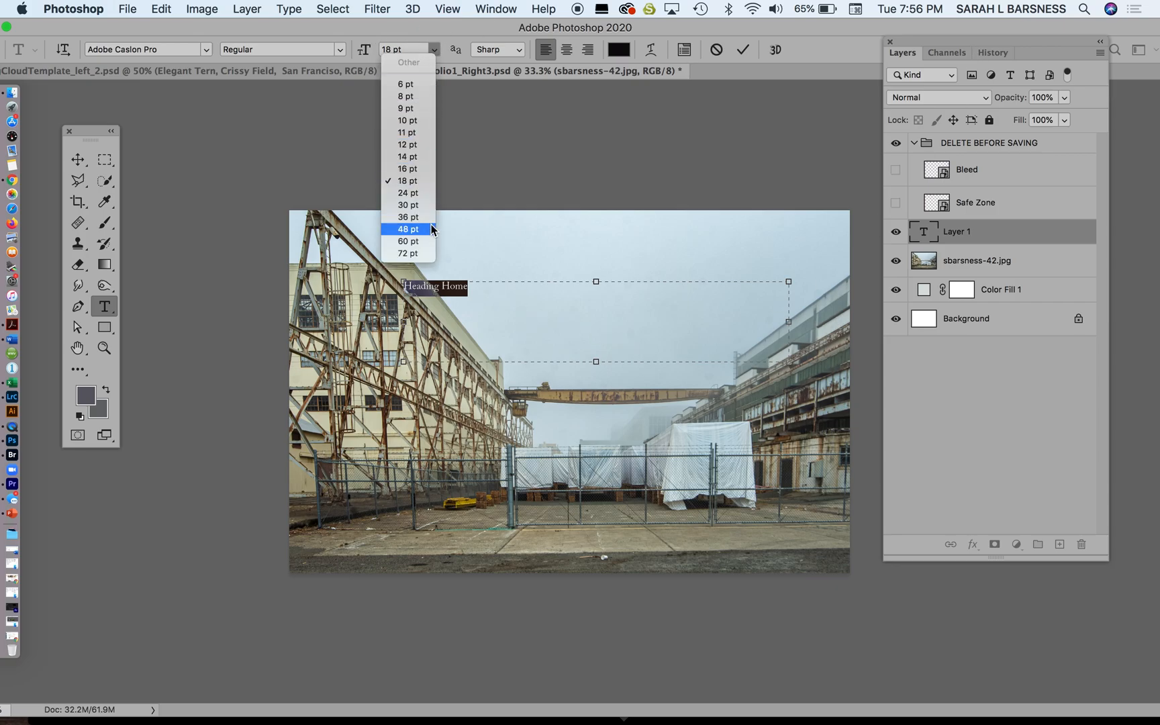
click(408, 241)
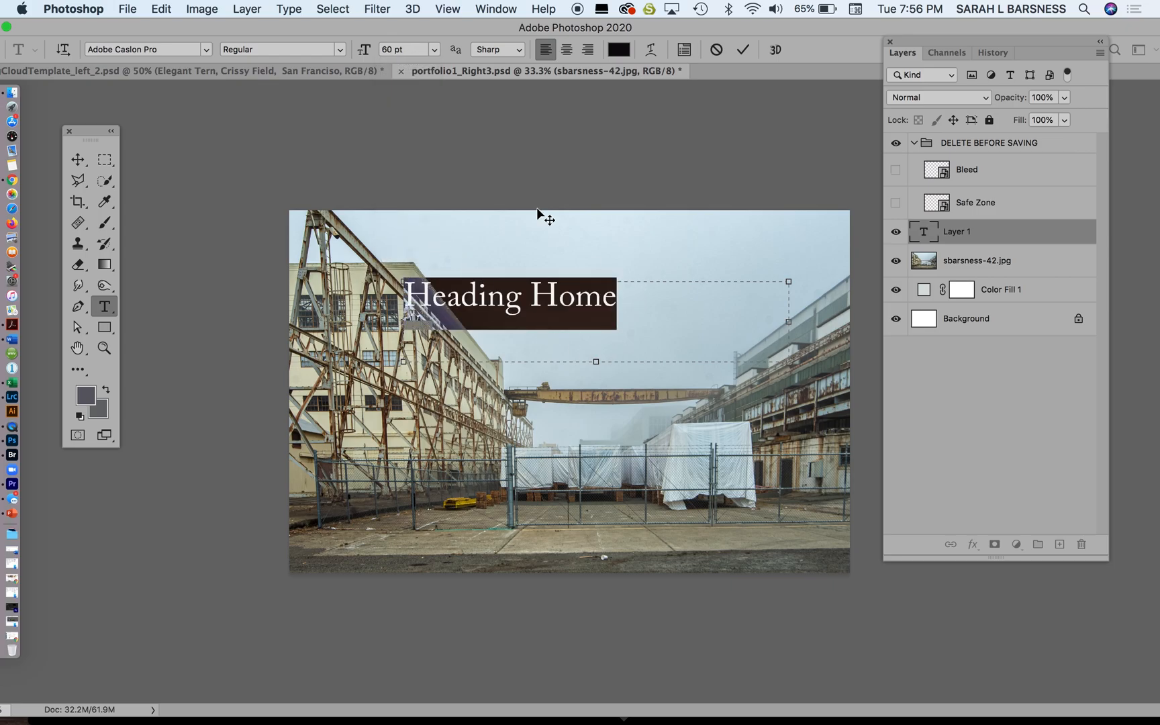
click(434, 50)
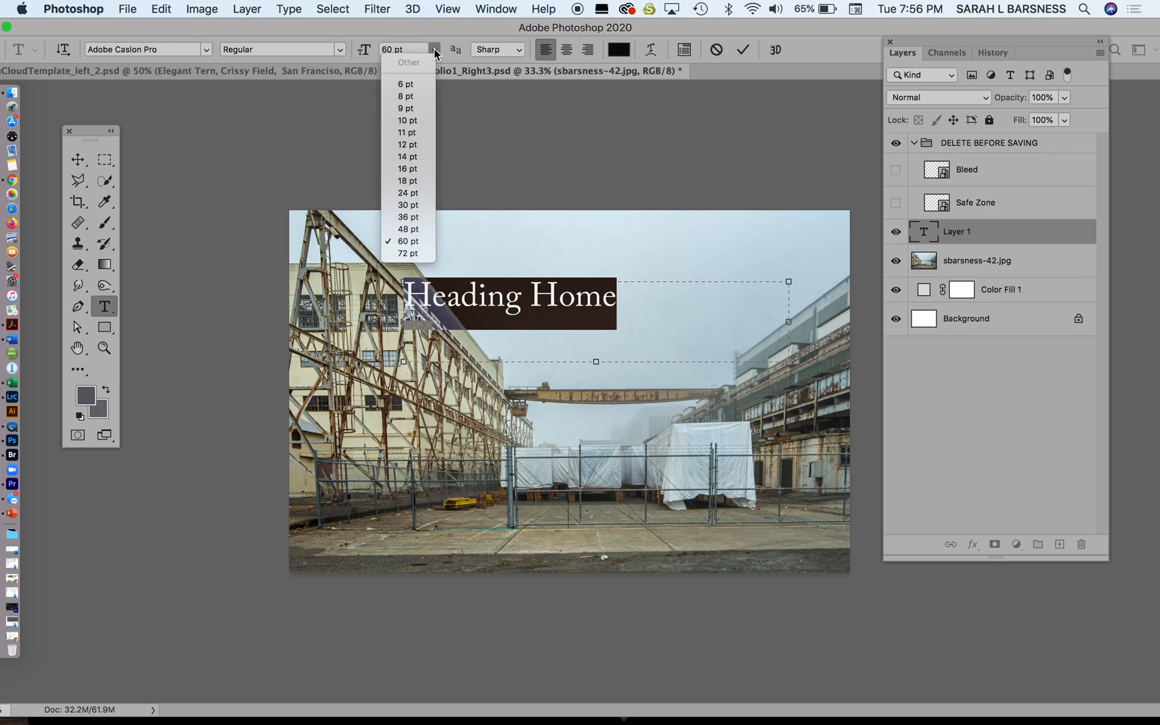
click(408, 253)
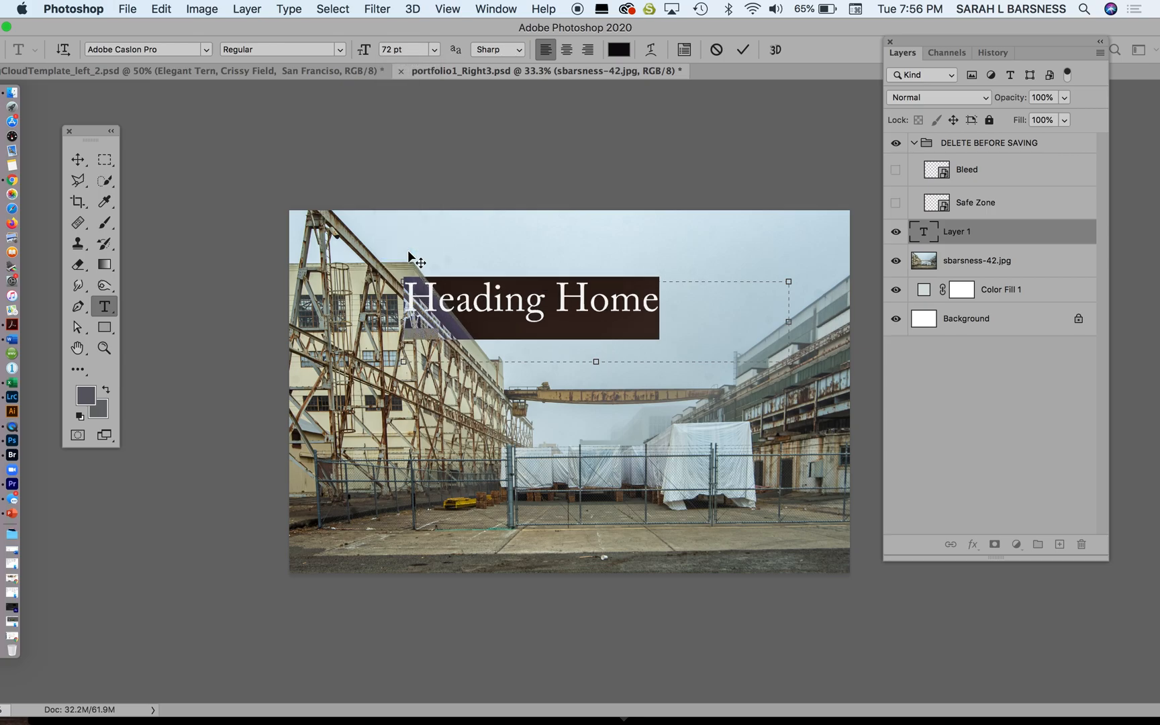
click(394, 50)
text(120)
key(Return)
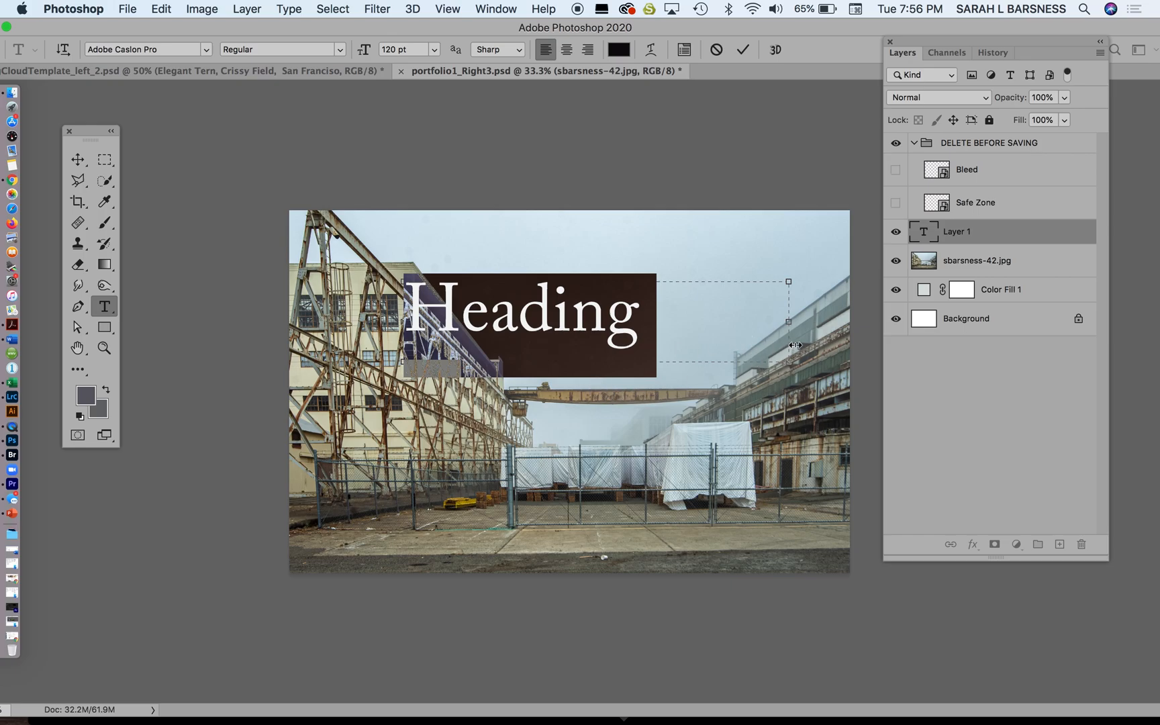
drag(792, 365, 800, 451)
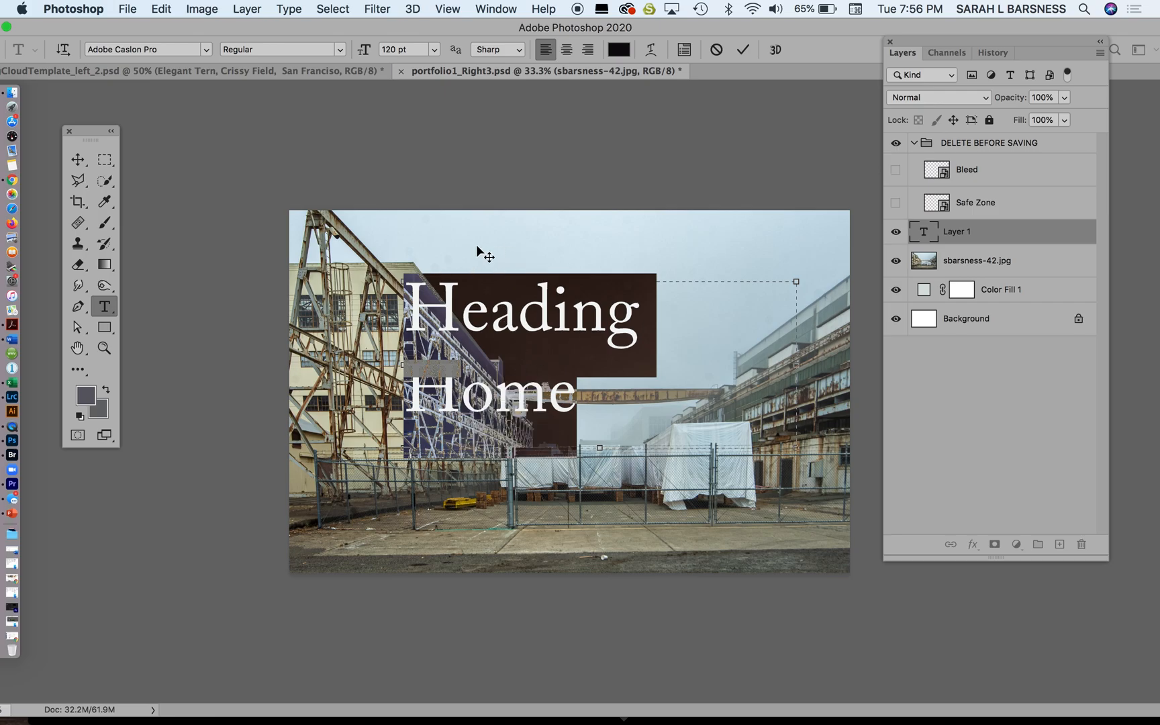
Centre-align the two-line title and move it up into the sky area of the photo
click(568, 51)
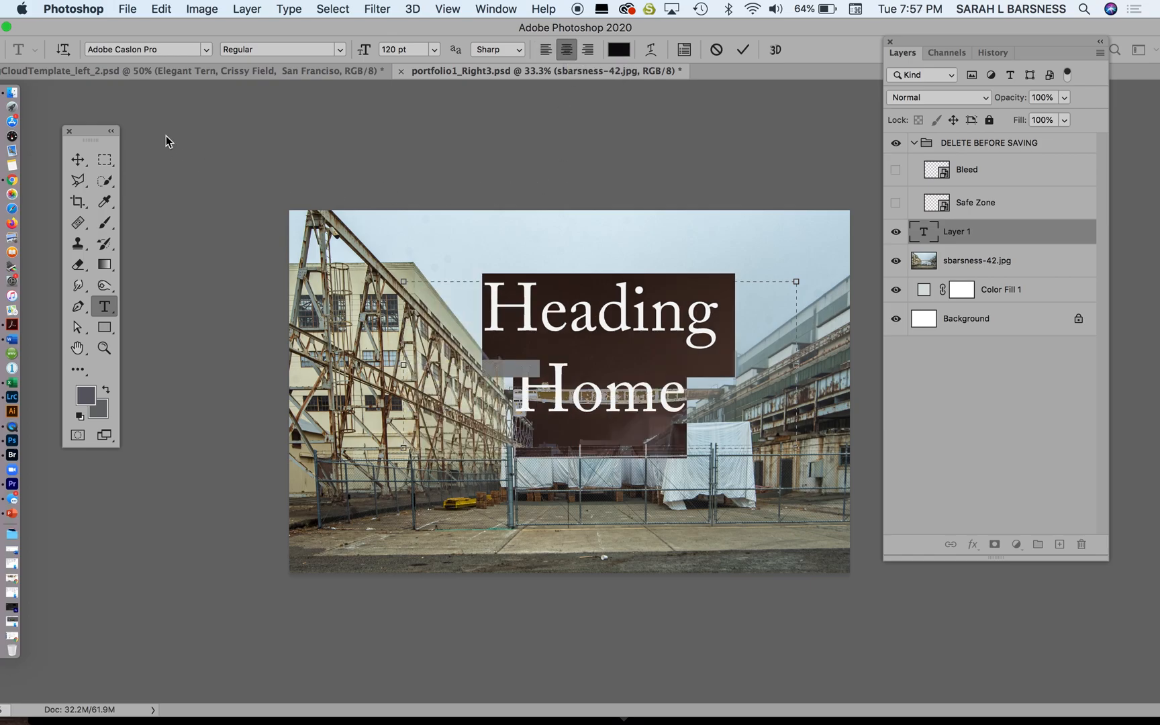
click(77, 159)
drag(574, 310, 586, 278)
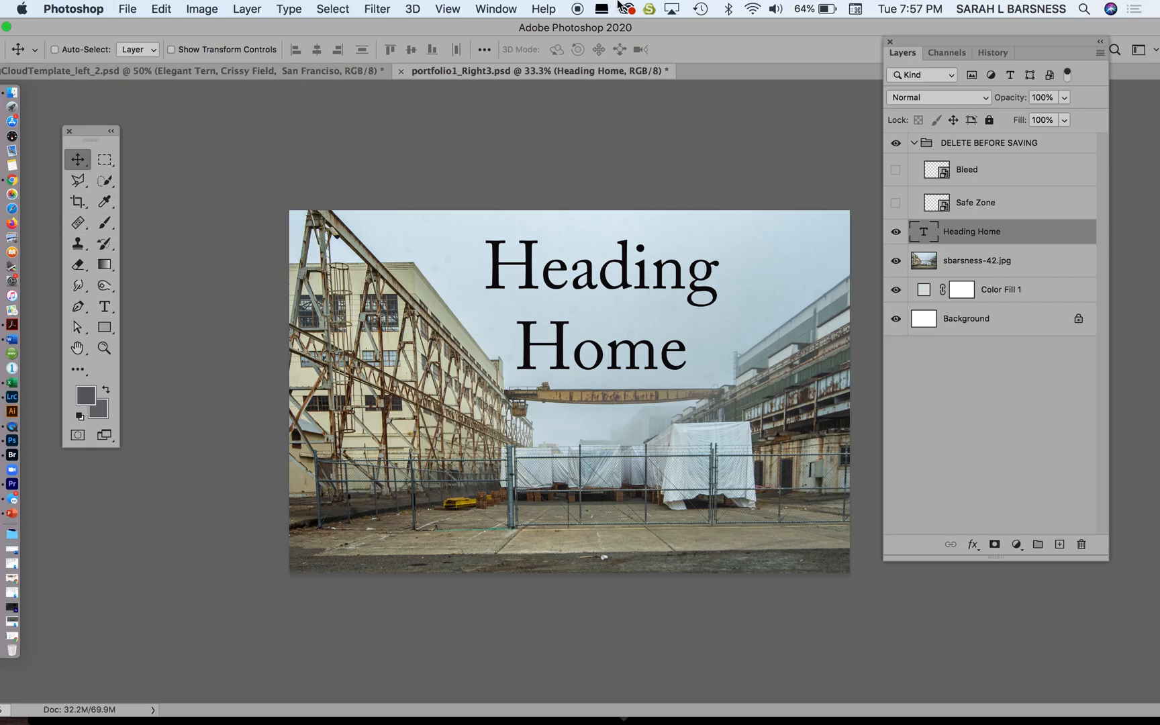
Recolour the "Heading Home" title by sampling several tones from the photo, settling on the dark grey-green 586962
click(105, 306)
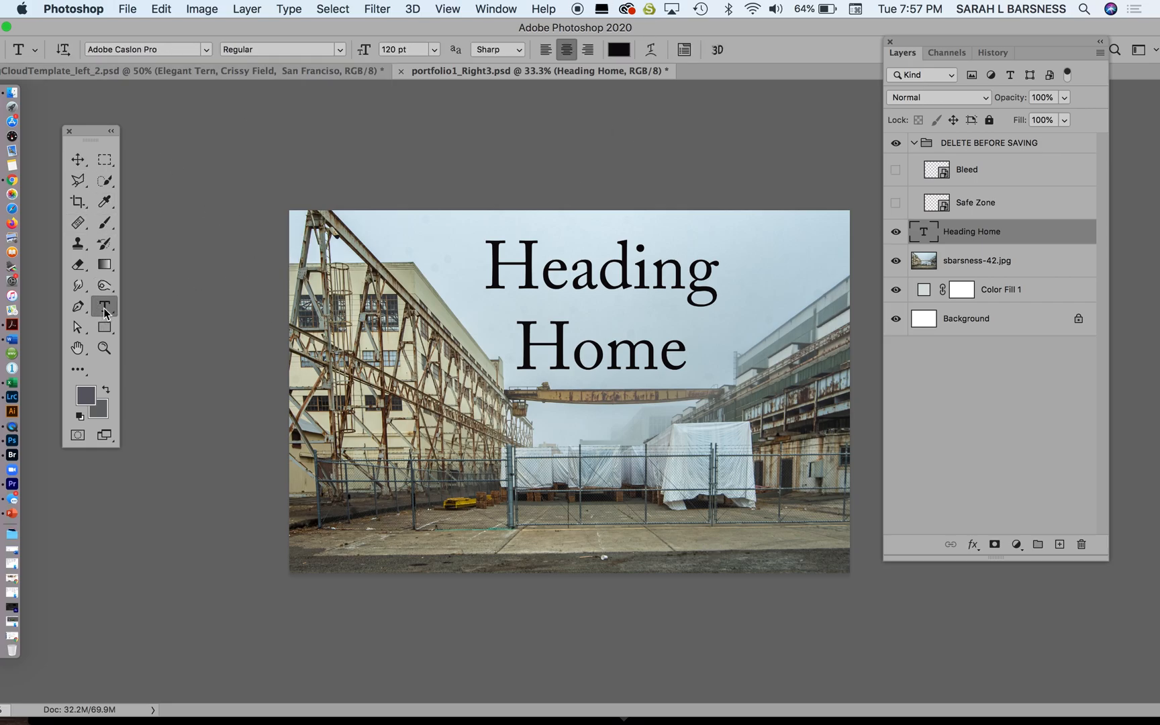
drag(690, 352, 440, 245)
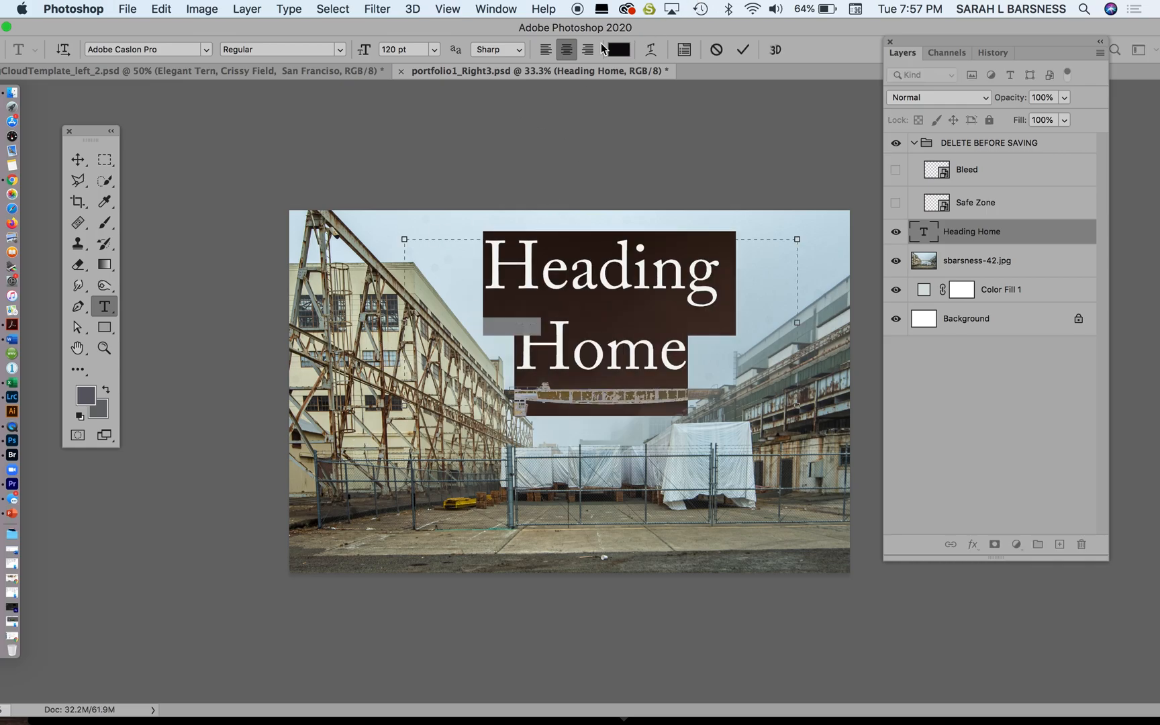
click(620, 49)
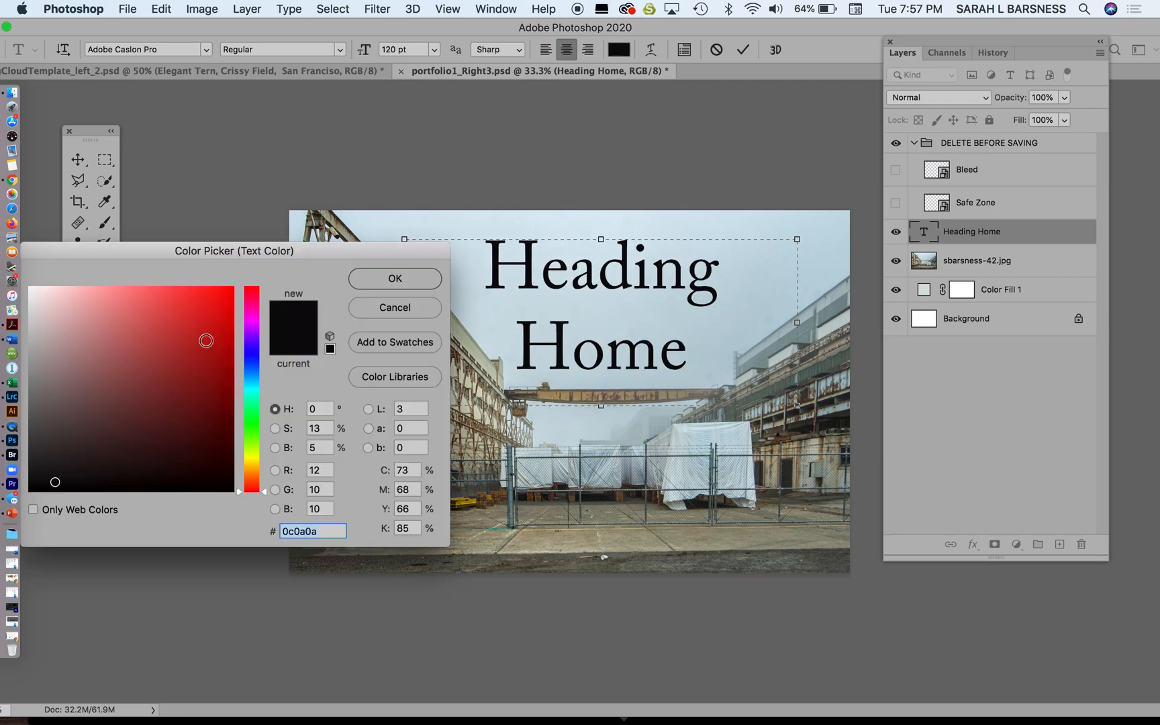
click(793, 456)
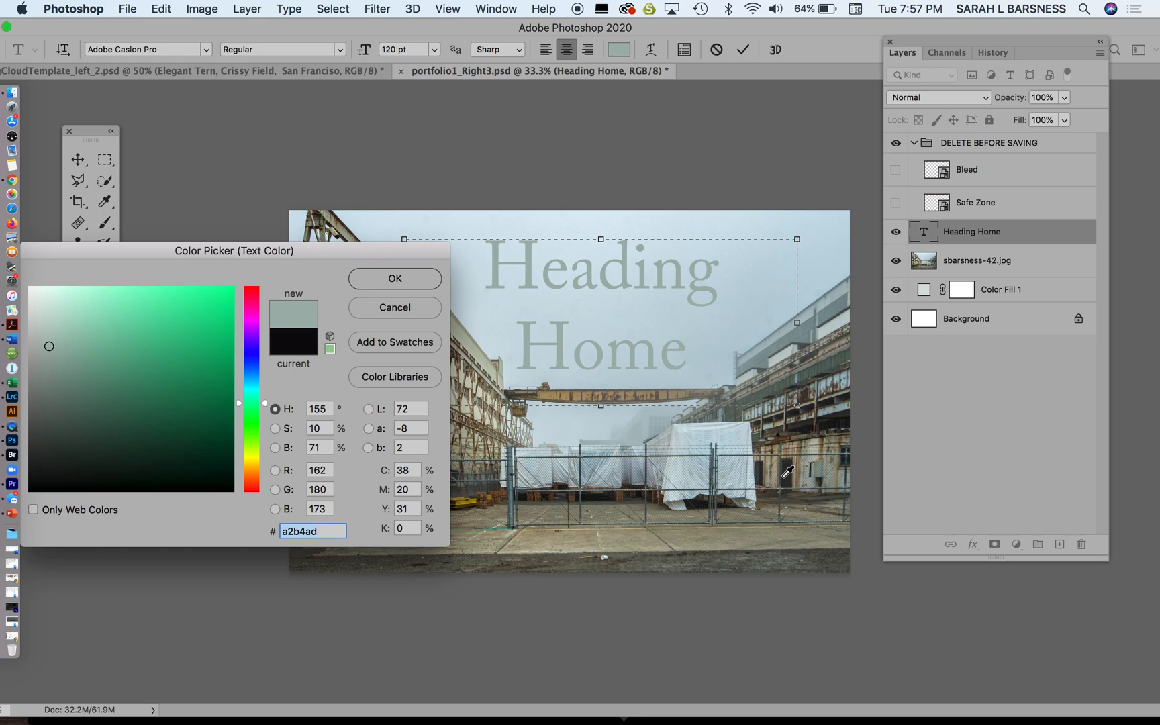
click(778, 531)
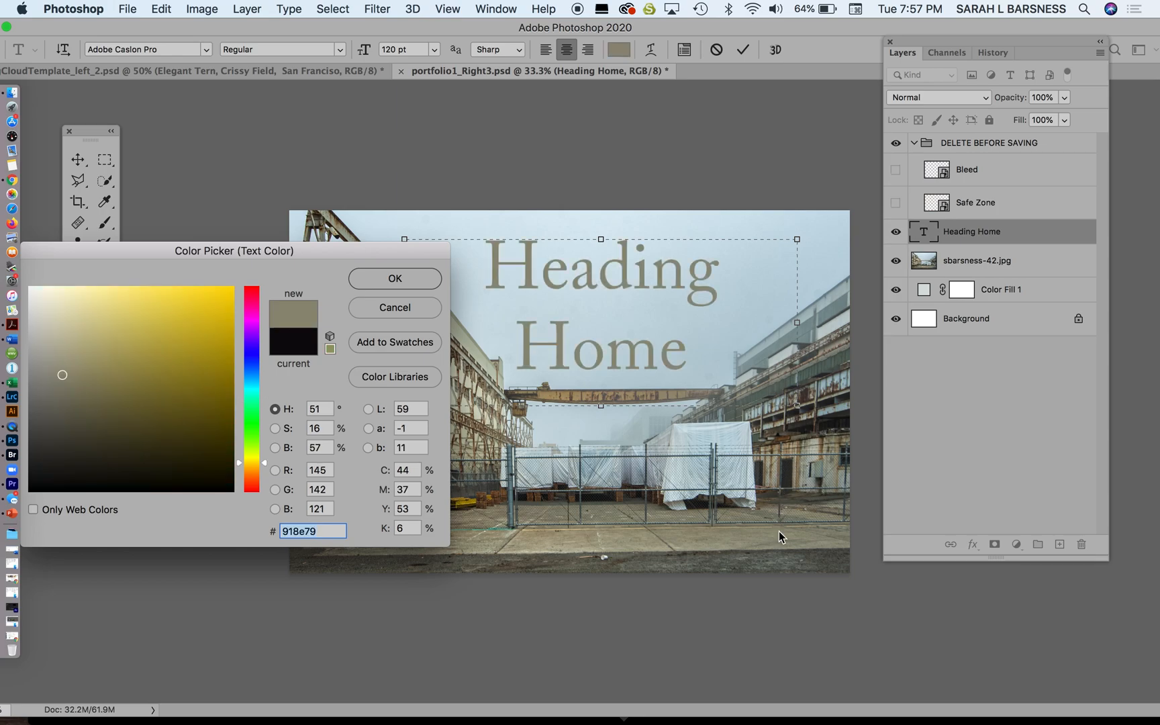
click(627, 395)
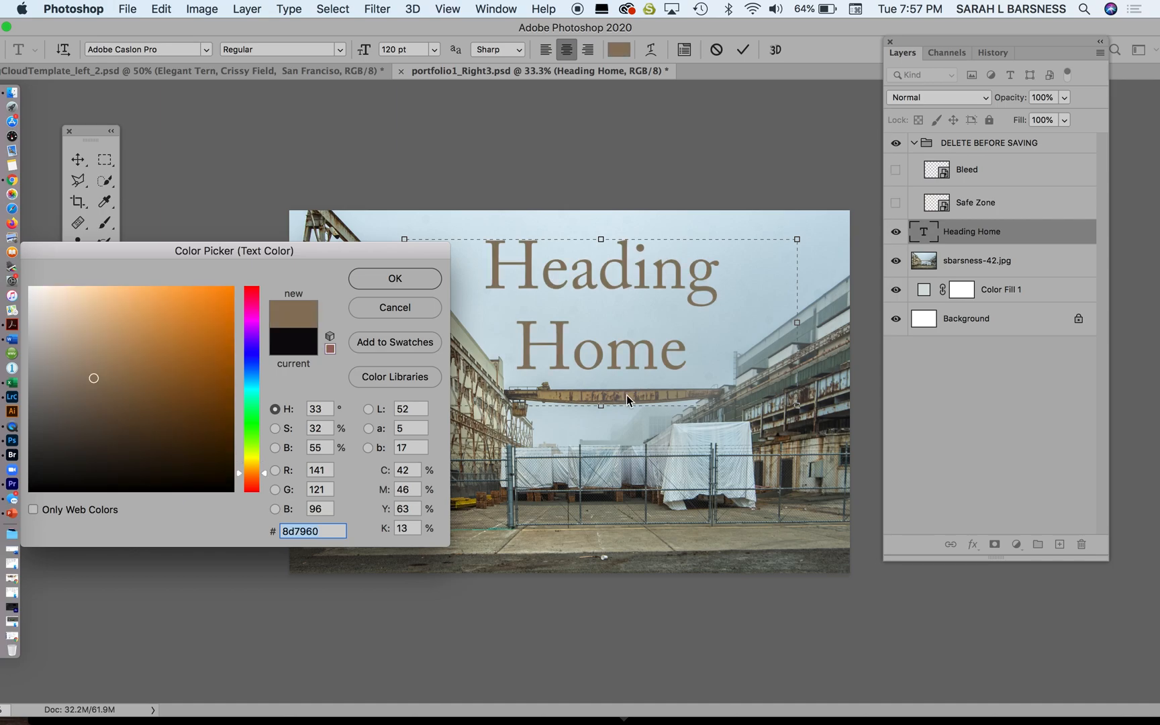
click(828, 363)
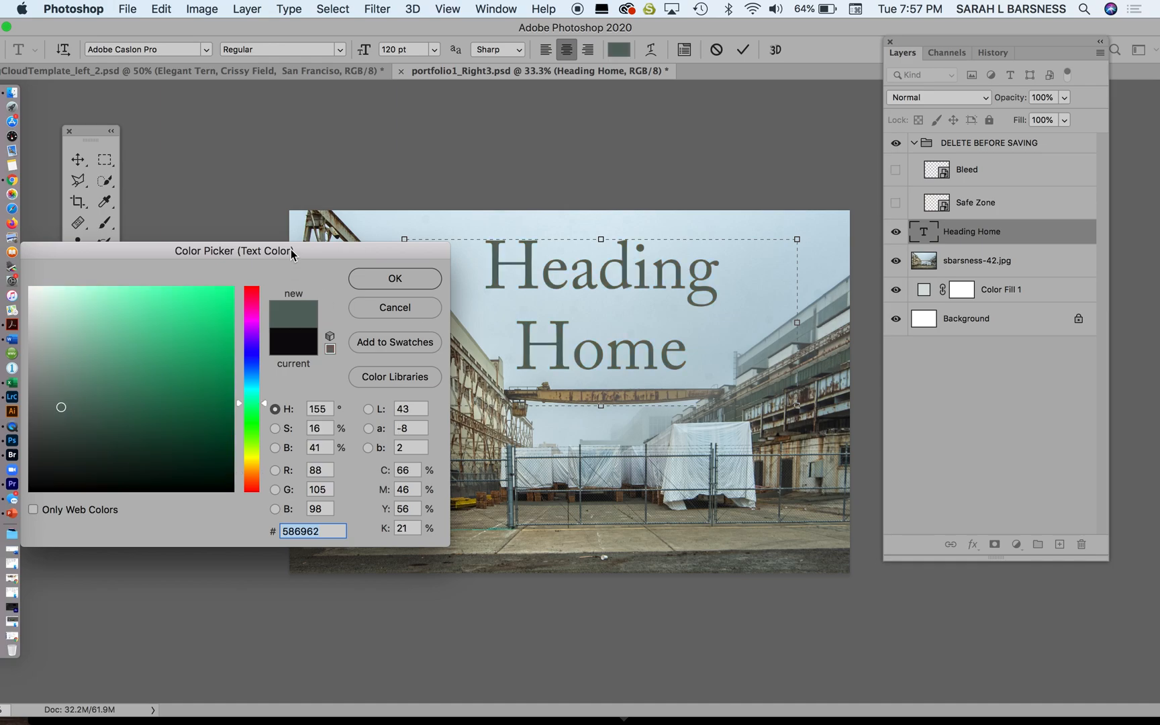
click(380, 277)
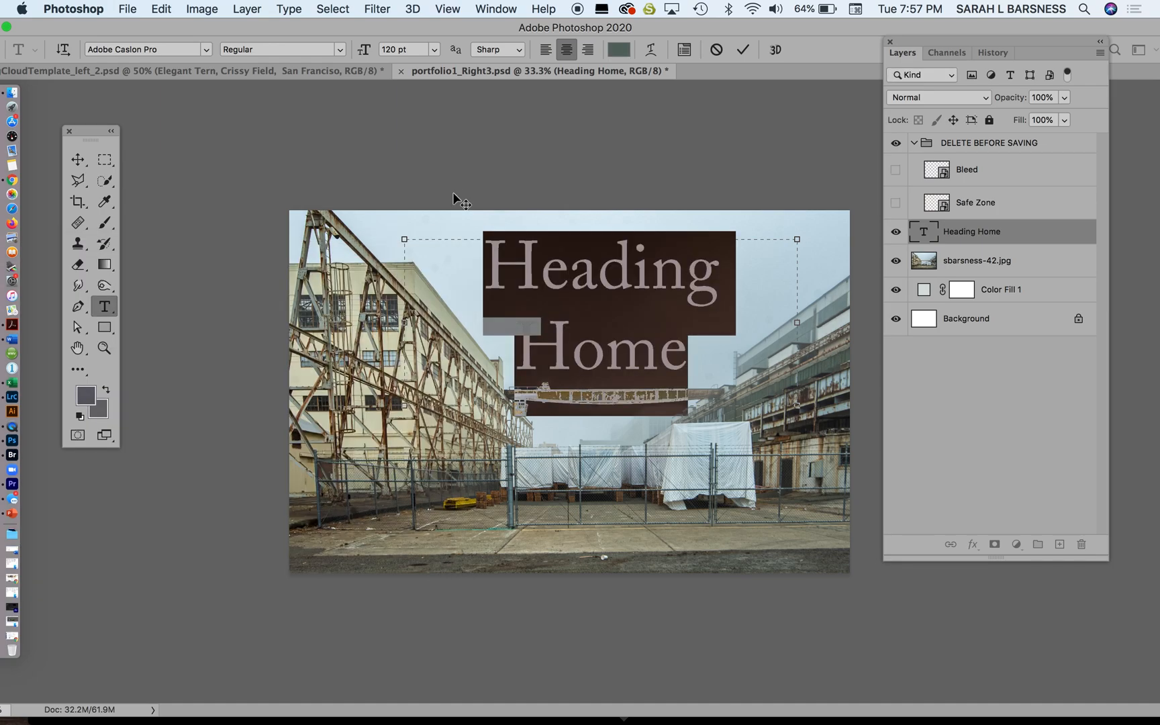
click(678, 319)
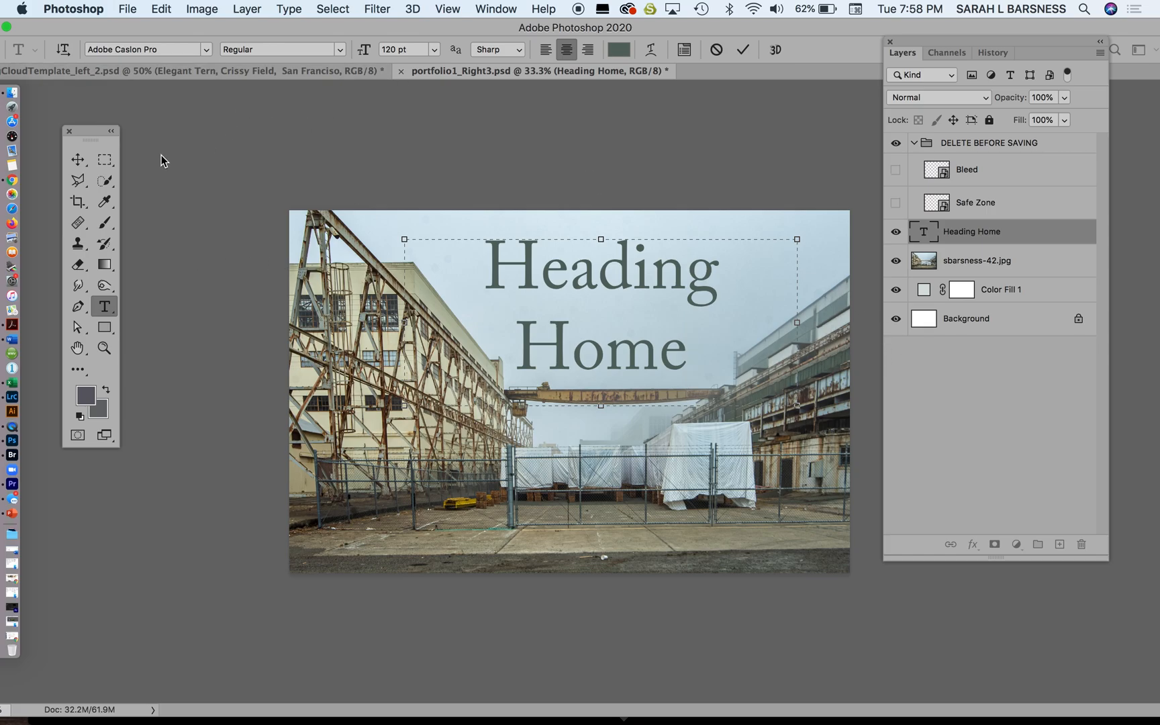
click(78, 162)
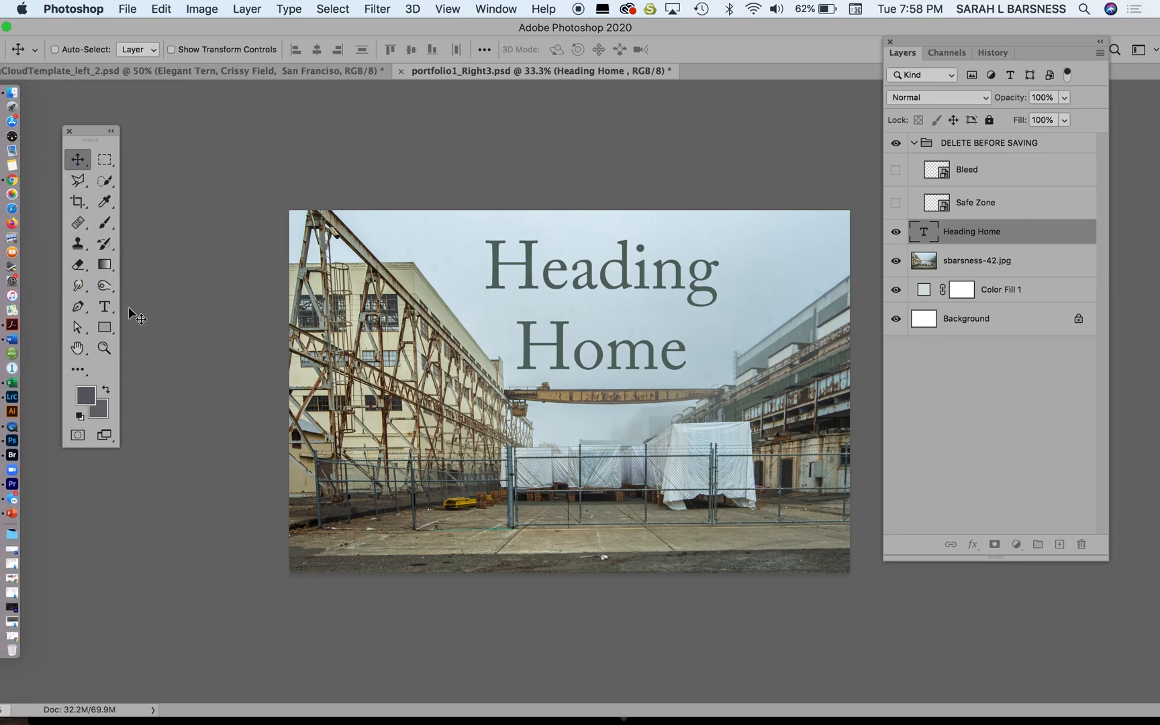
Add a paragraph text box across the lower part of the photo, enlarge it upward, and enter a single "By"
click(106, 311)
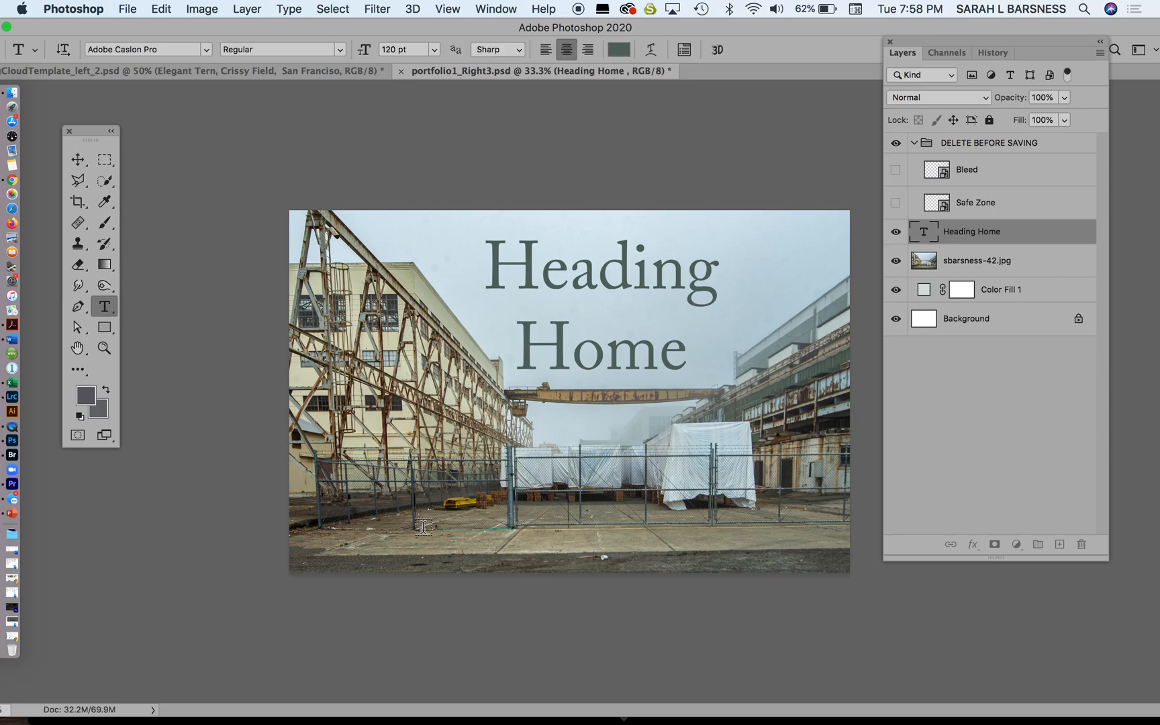
drag(423, 529, 780, 545)
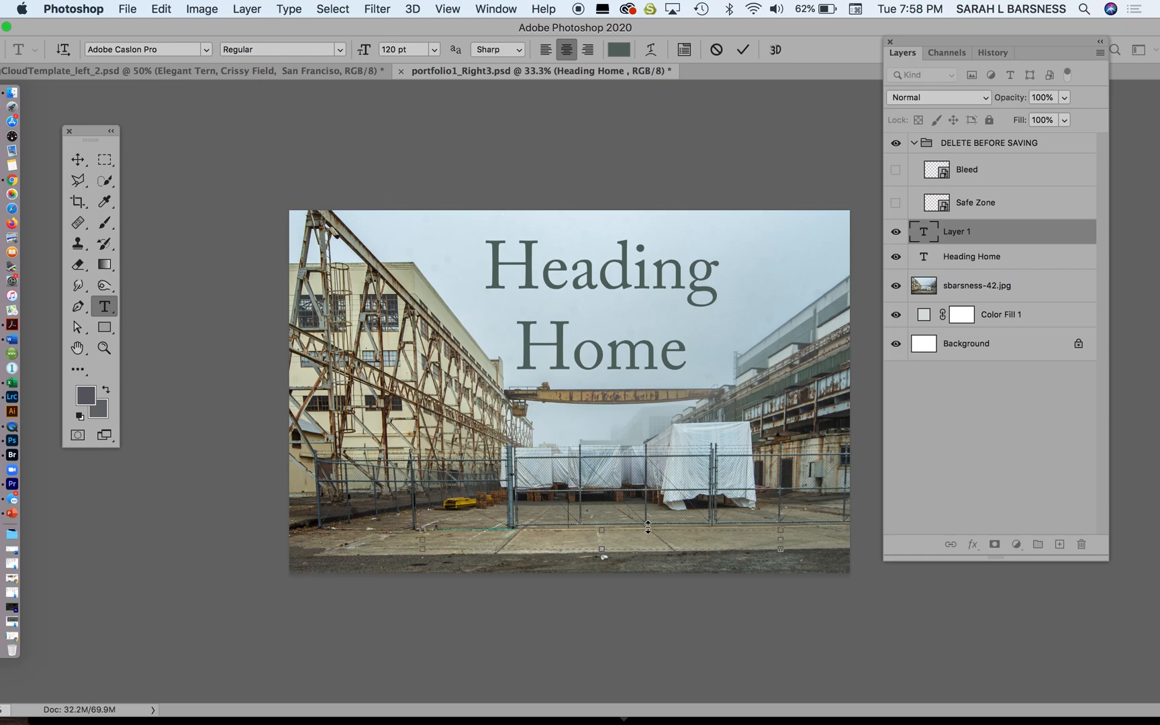
drag(778, 529, 796, 426)
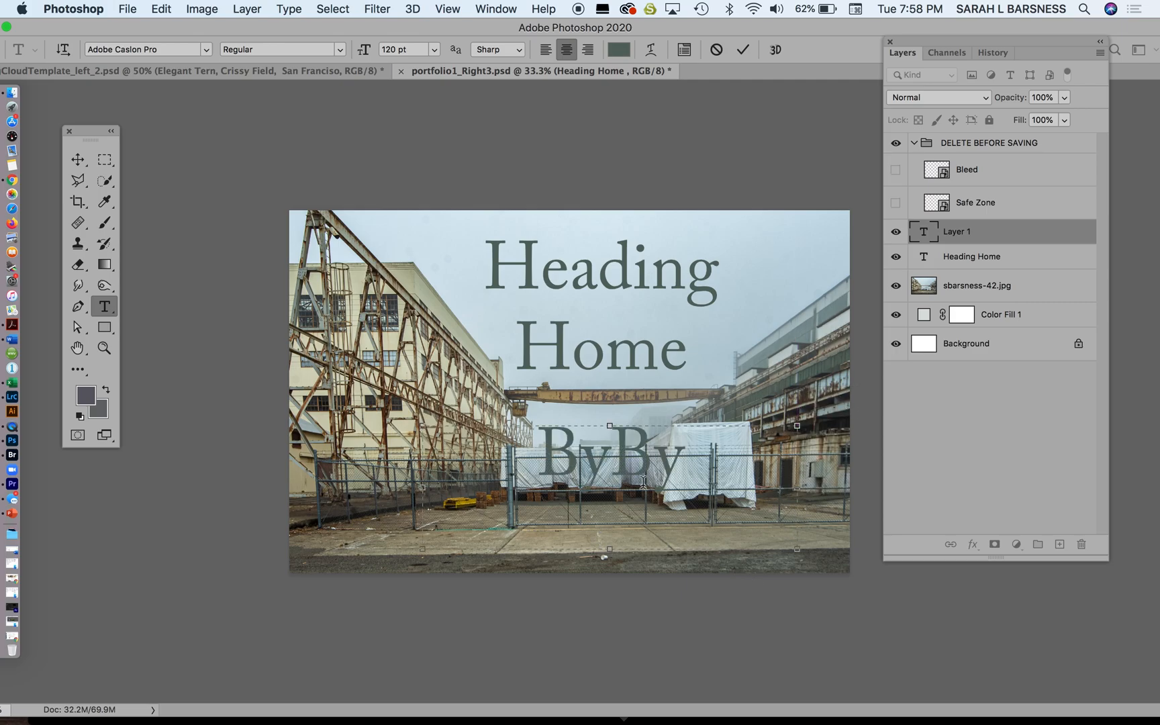
drag(698, 449, 614, 451)
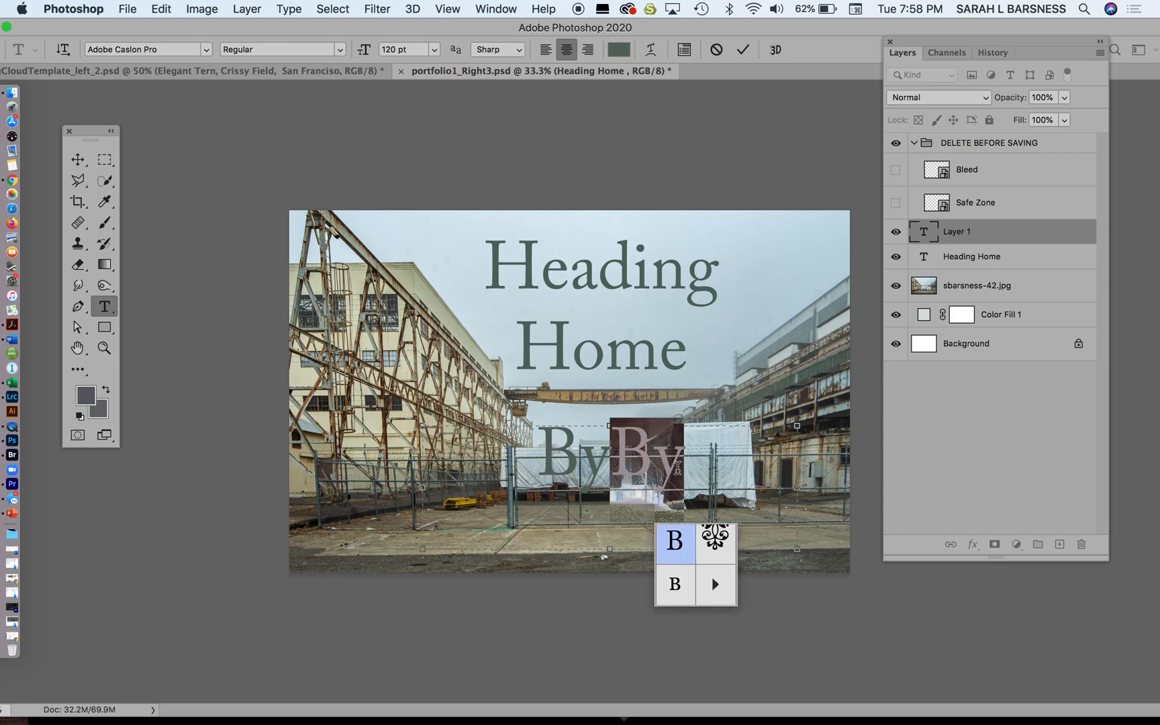
click(699, 427)
key(BackSpace)
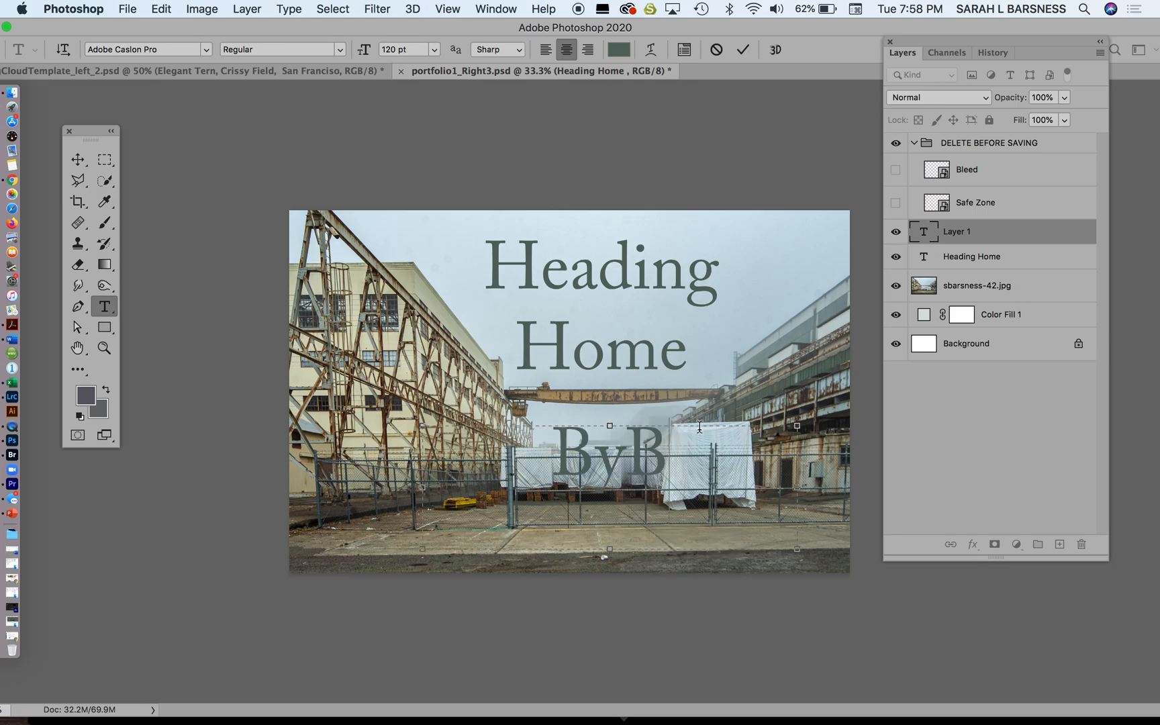
key(BackSpace)
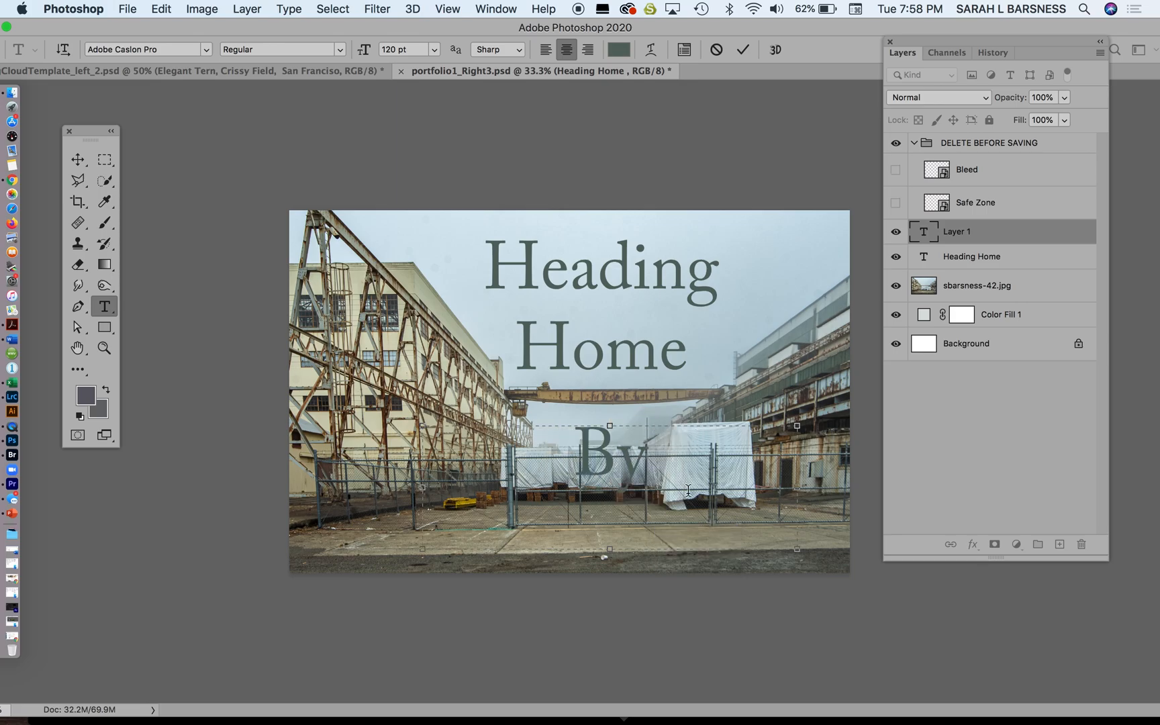
Try 36 pt for the "By" text, set it to 48 pt, and move it down onto the pavement in the foreground
drag(648, 472, 558, 433)
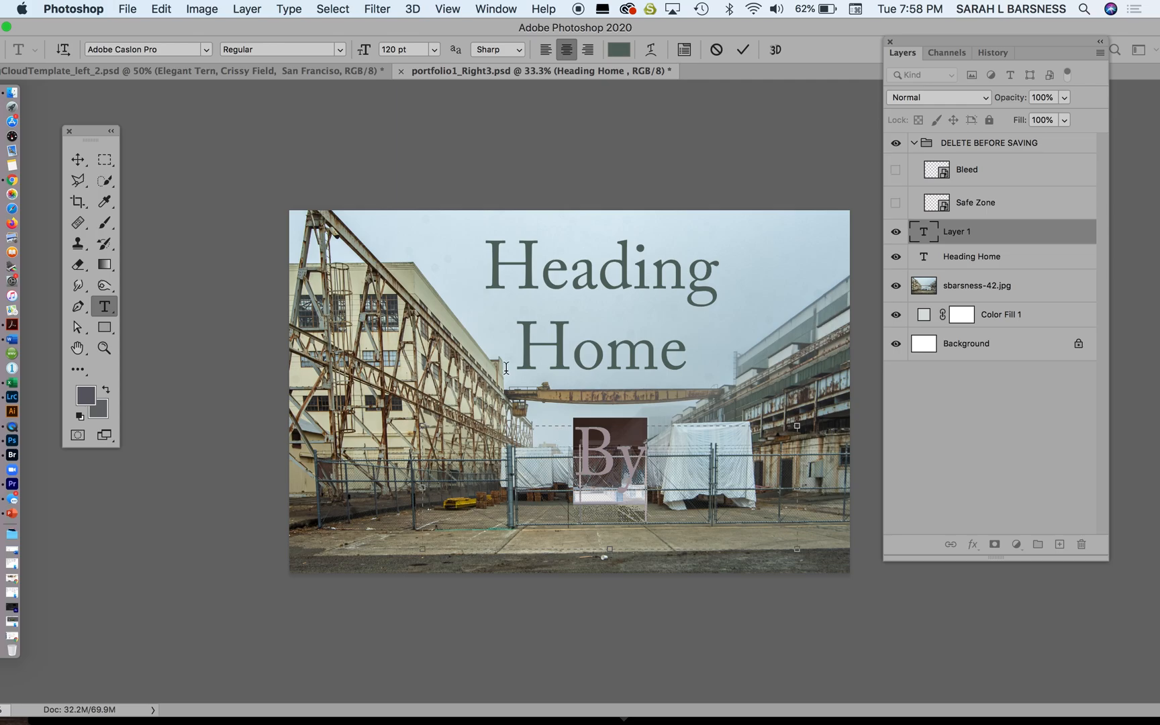
click(434, 50)
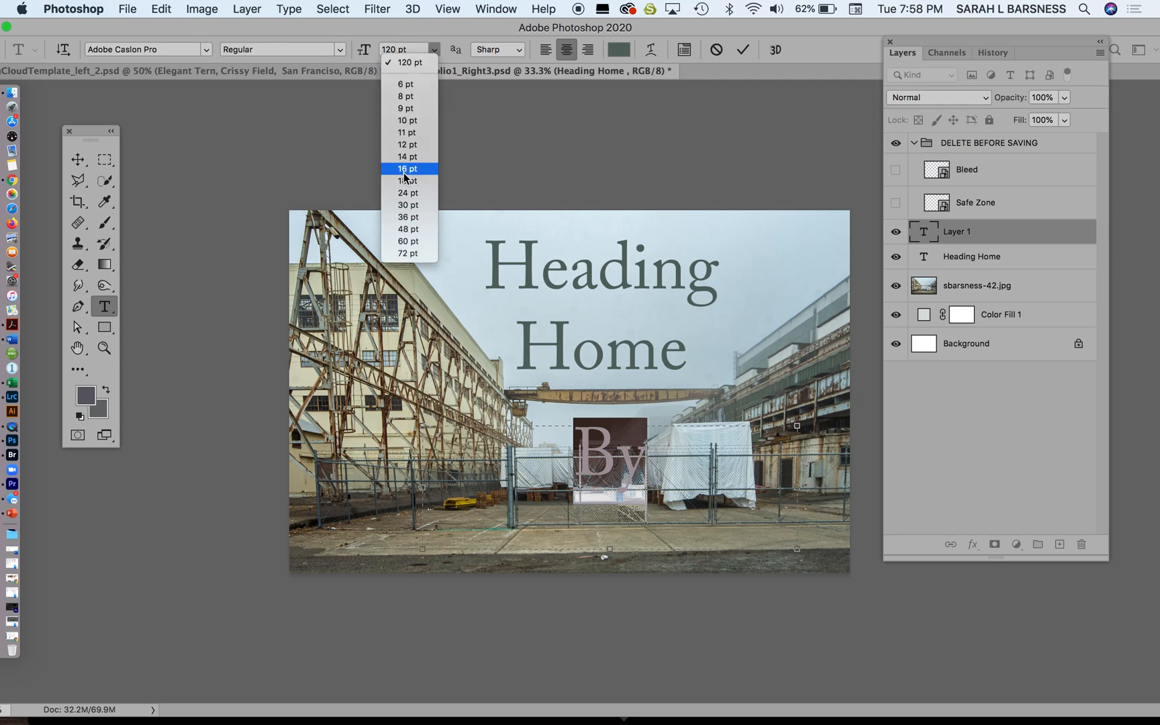
click(400, 219)
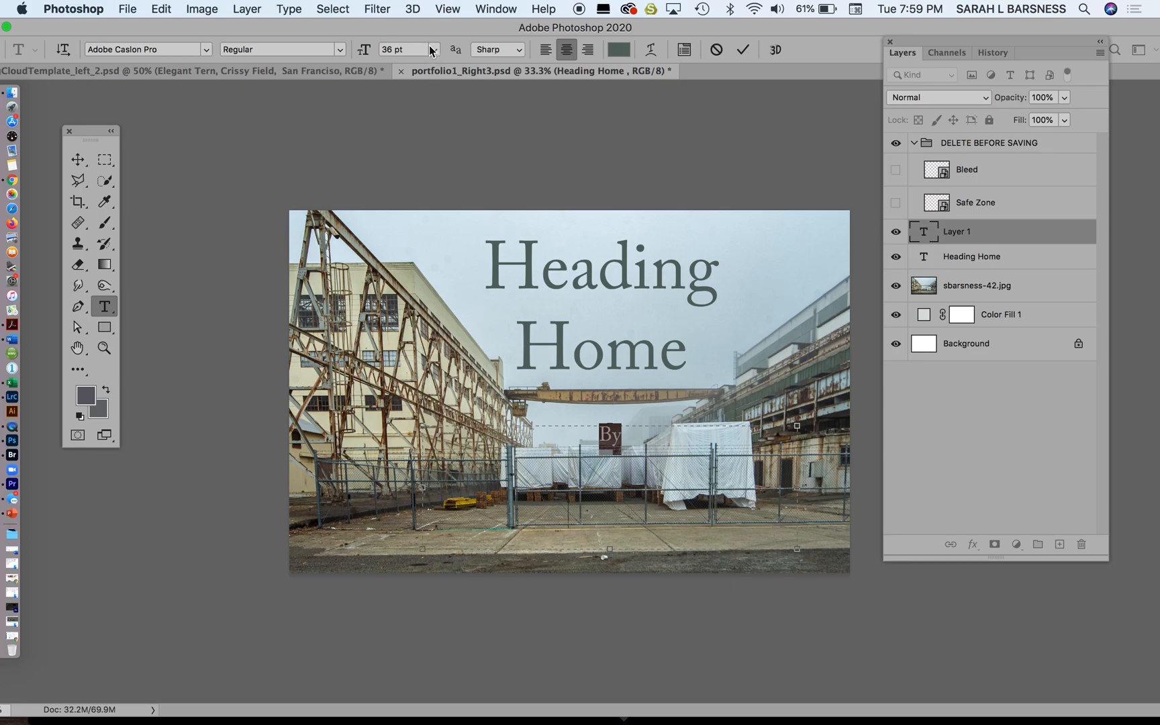
click(434, 51)
click(406, 229)
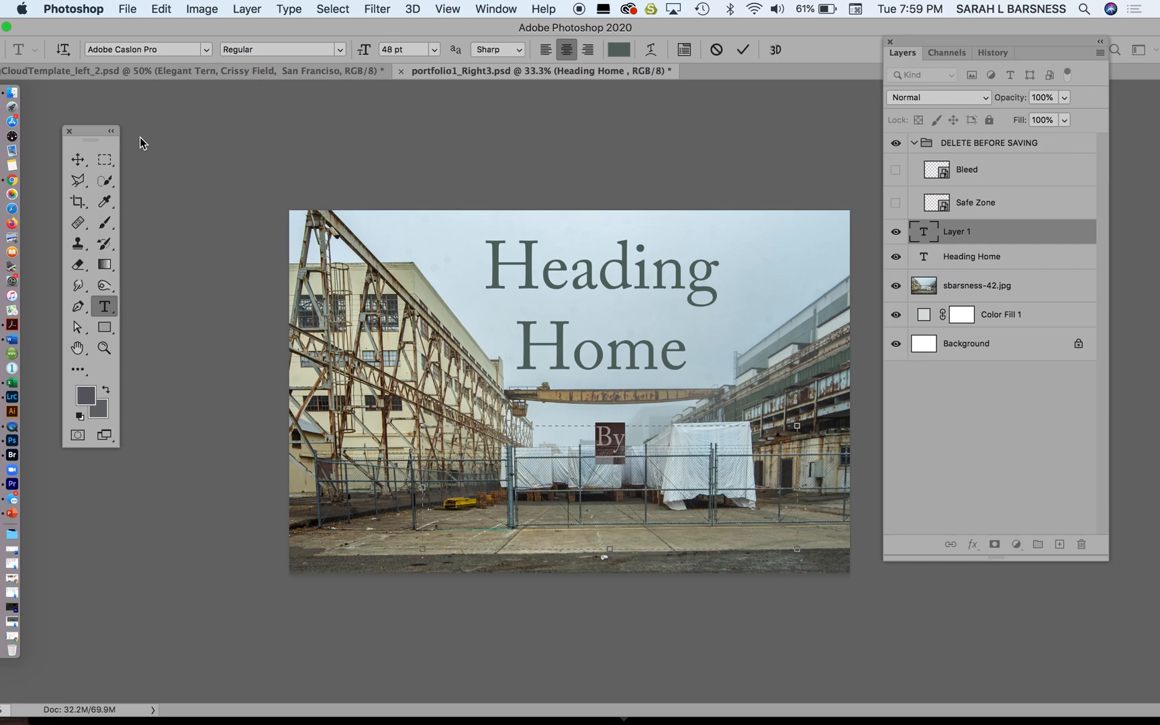
click(78, 160)
drag(608, 441, 549, 545)
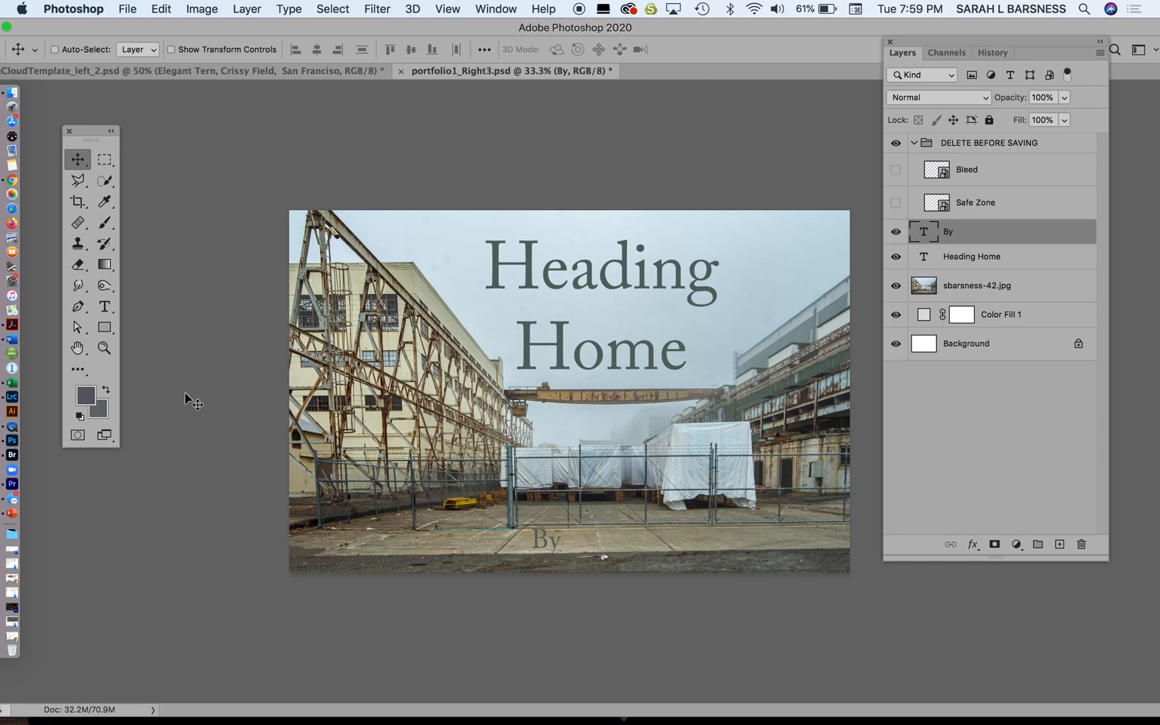
Widen the byline's text box, add the photographer's full name after "By", and shorten the box to the photo's lower edge
click(104, 306)
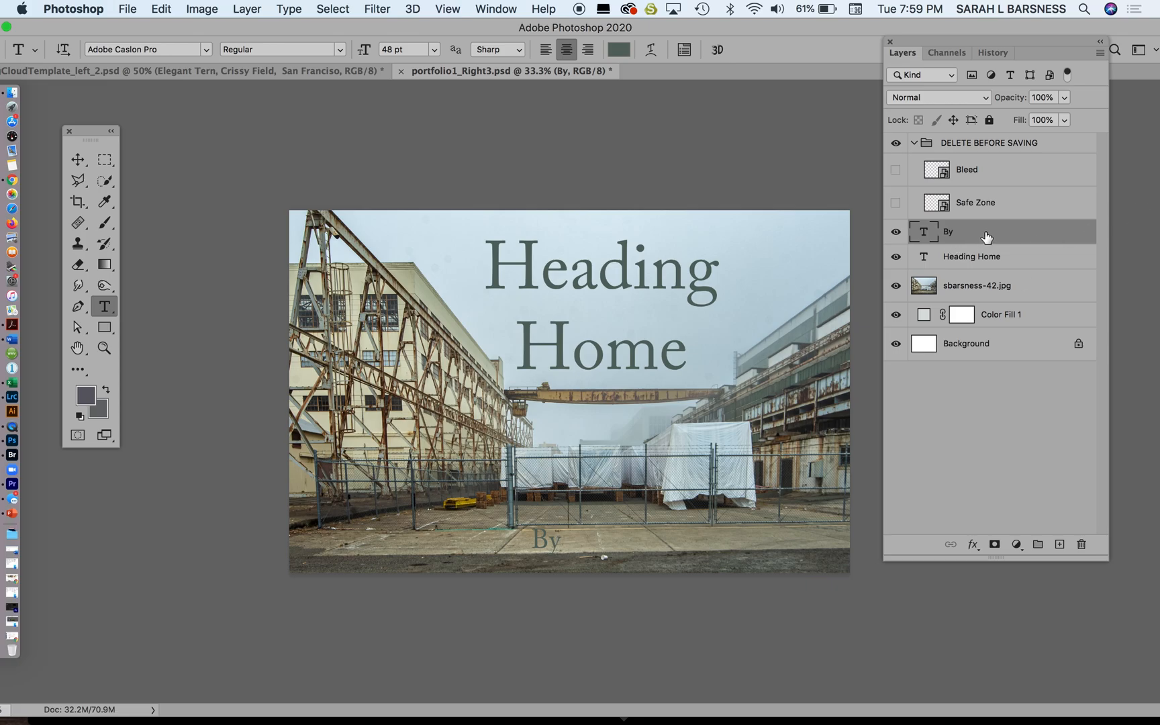
click(559, 540)
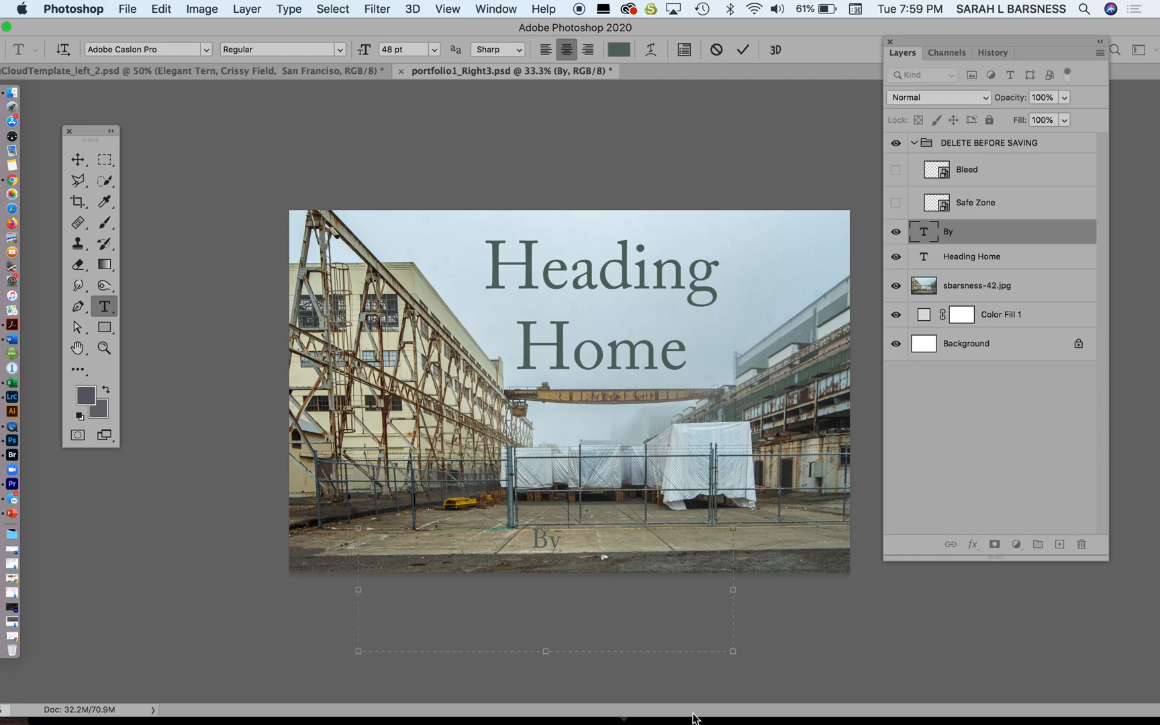
drag(733, 590, 815, 552)
text(Sar)
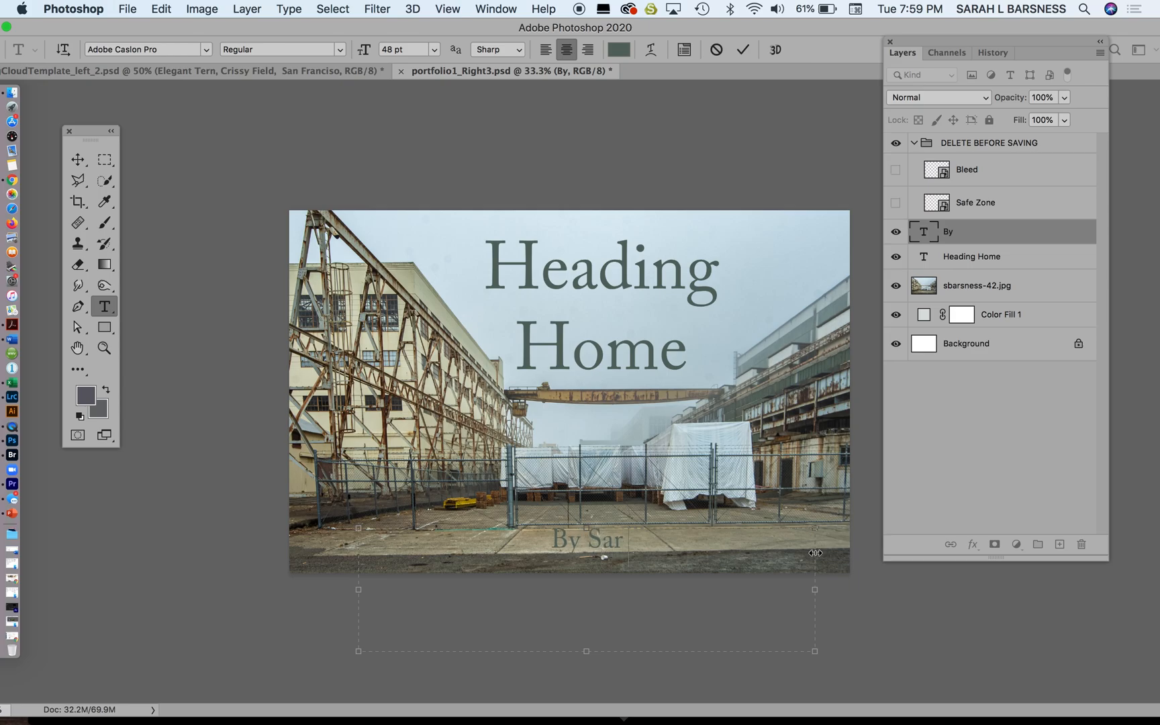
text(ah Barsness)
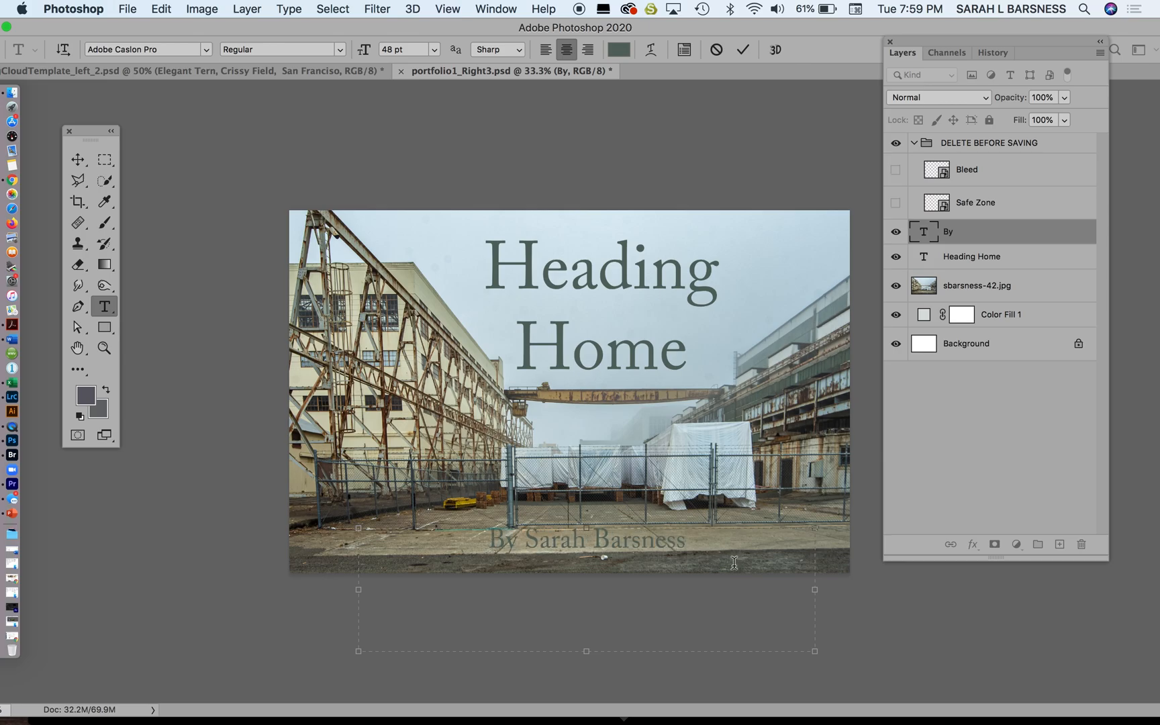
drag(589, 652, 590, 572)
Recolour the whole byline by sampling the white tarp in the photo, settling on the pale blue-grey d3e3e8
drag(698, 542, 462, 541)
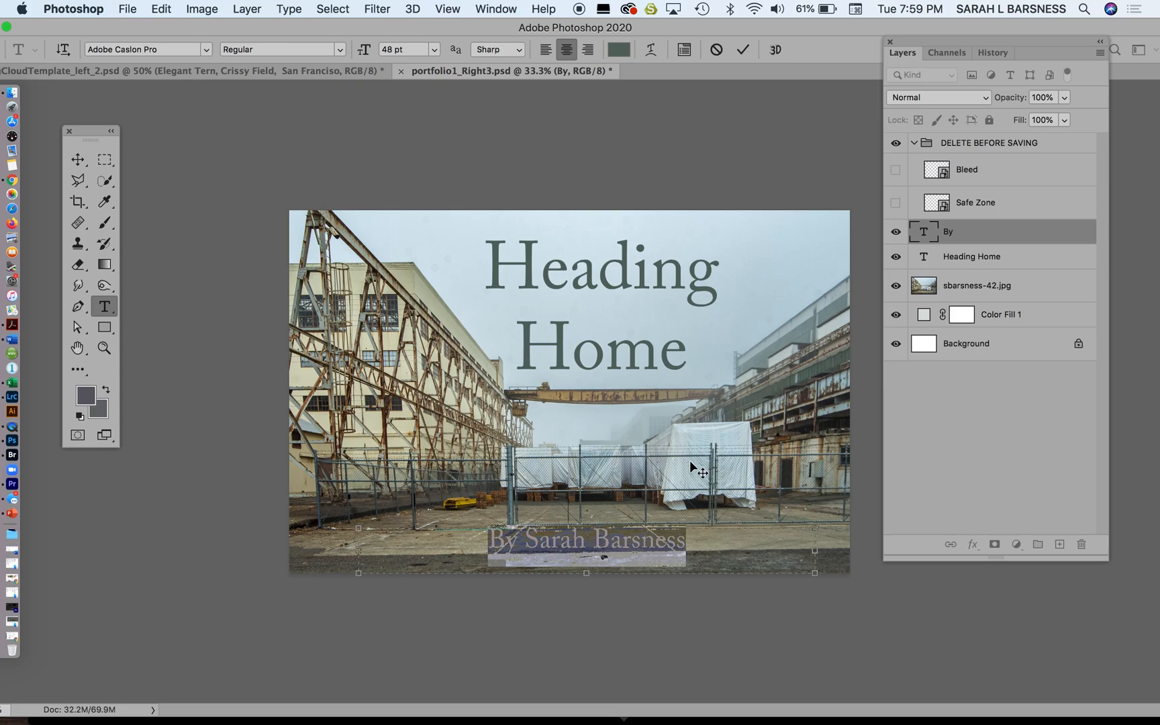
click(618, 50)
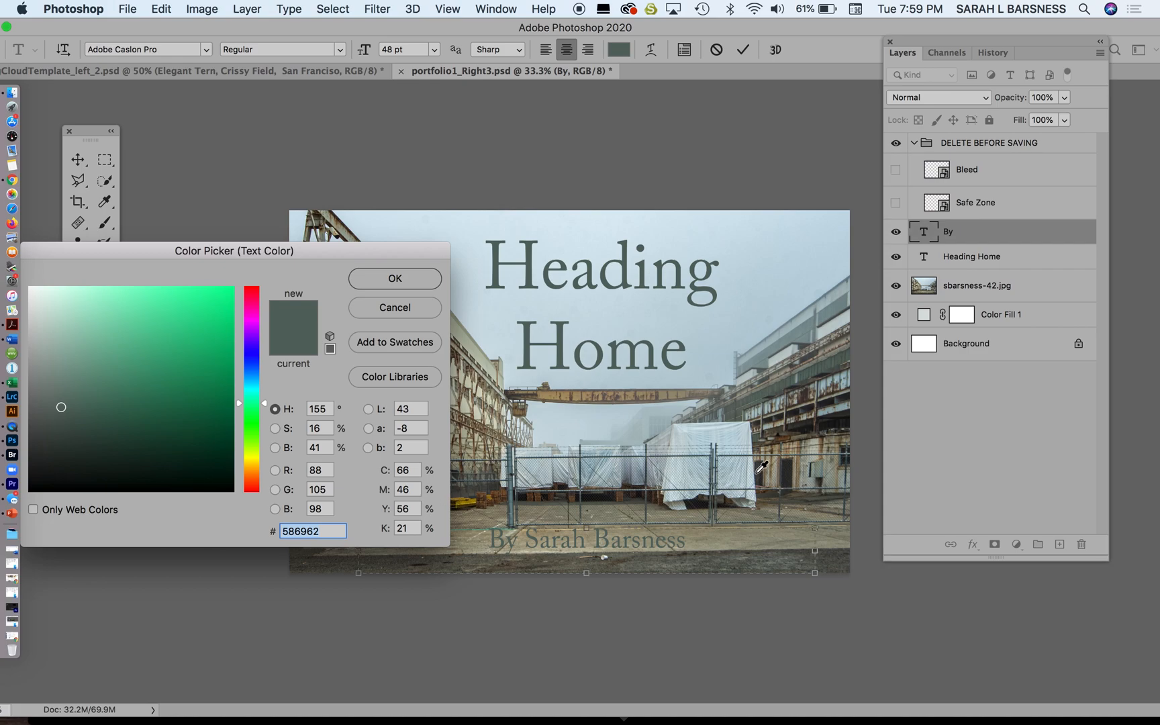
click(732, 466)
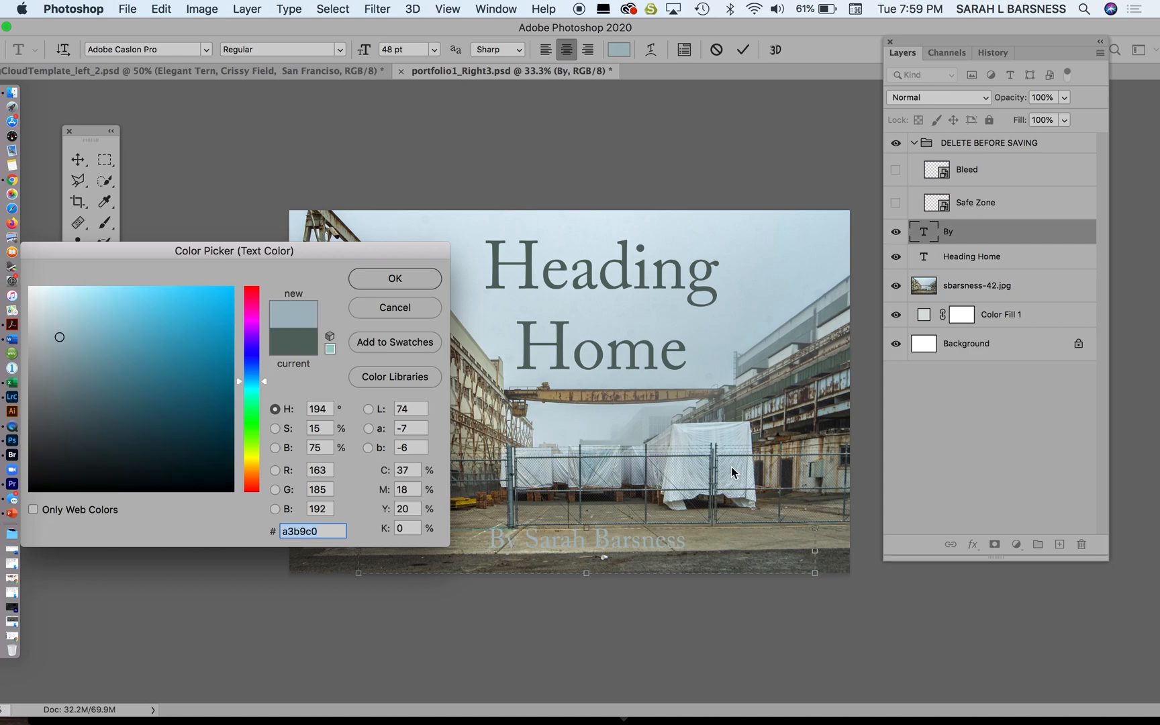
click(740, 436)
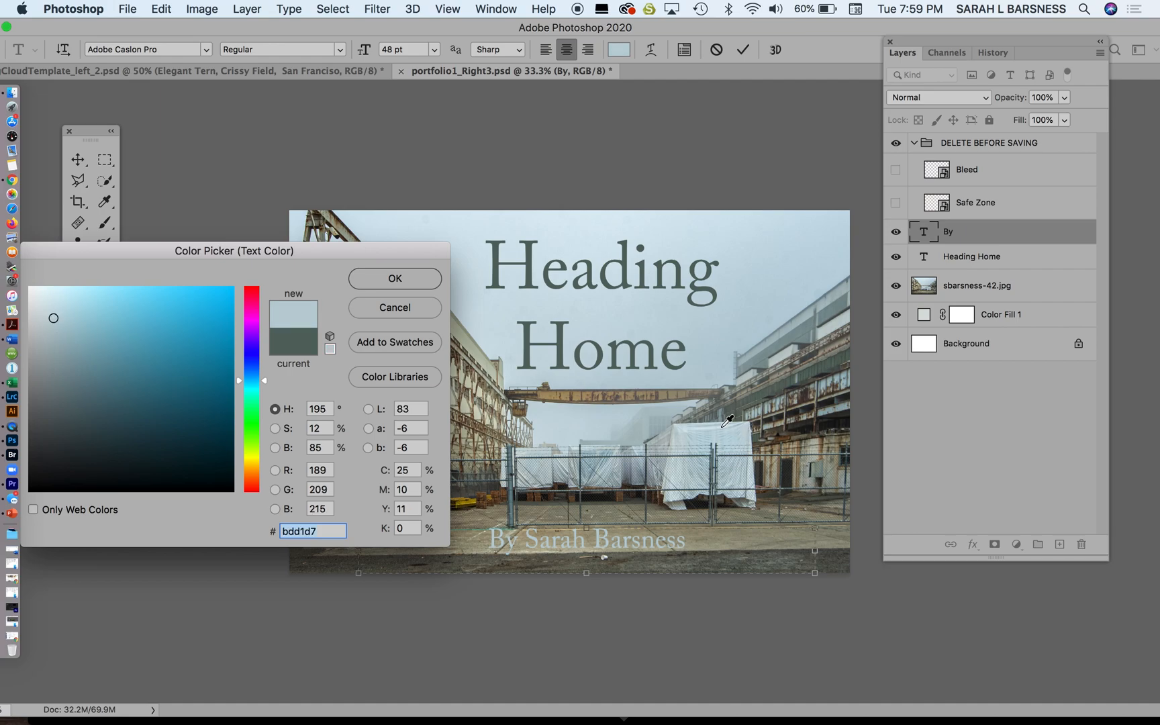
click(721, 427)
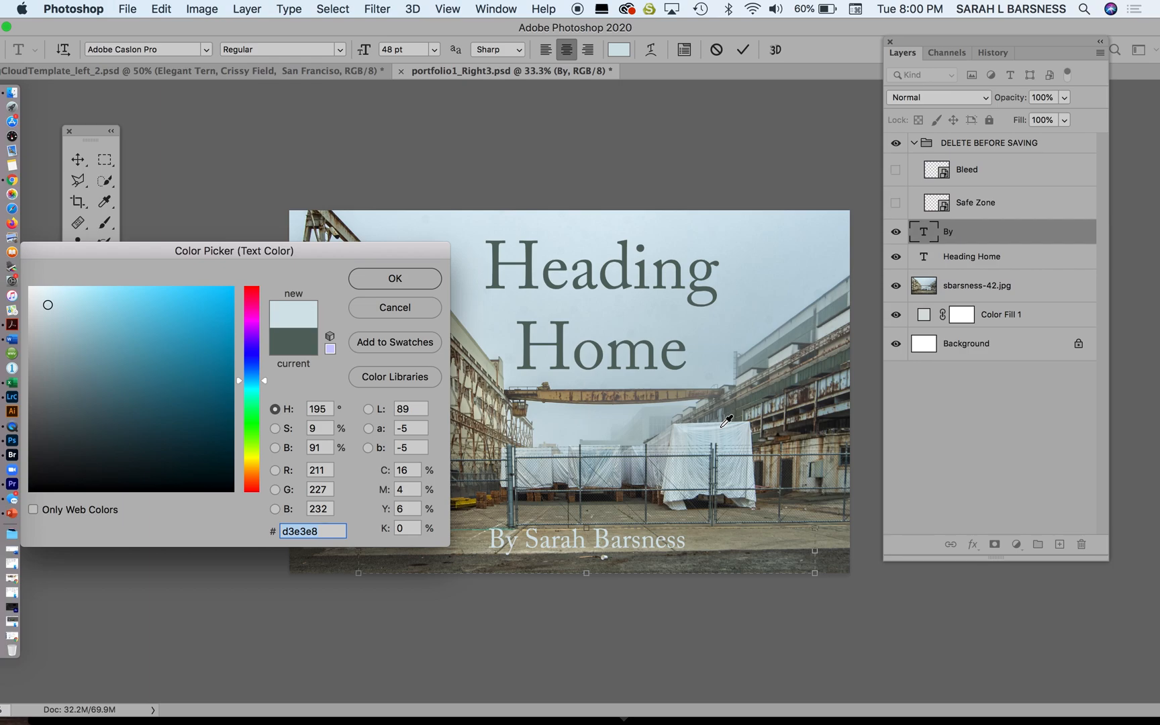
click(395, 279)
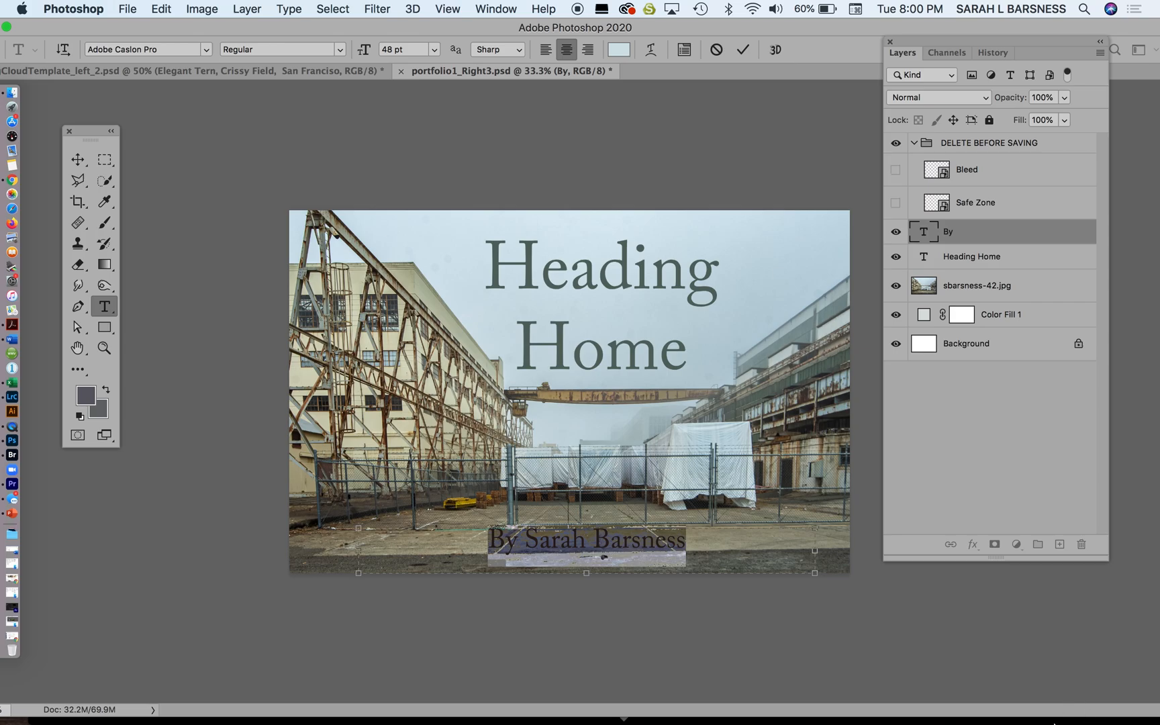
click(78, 159)
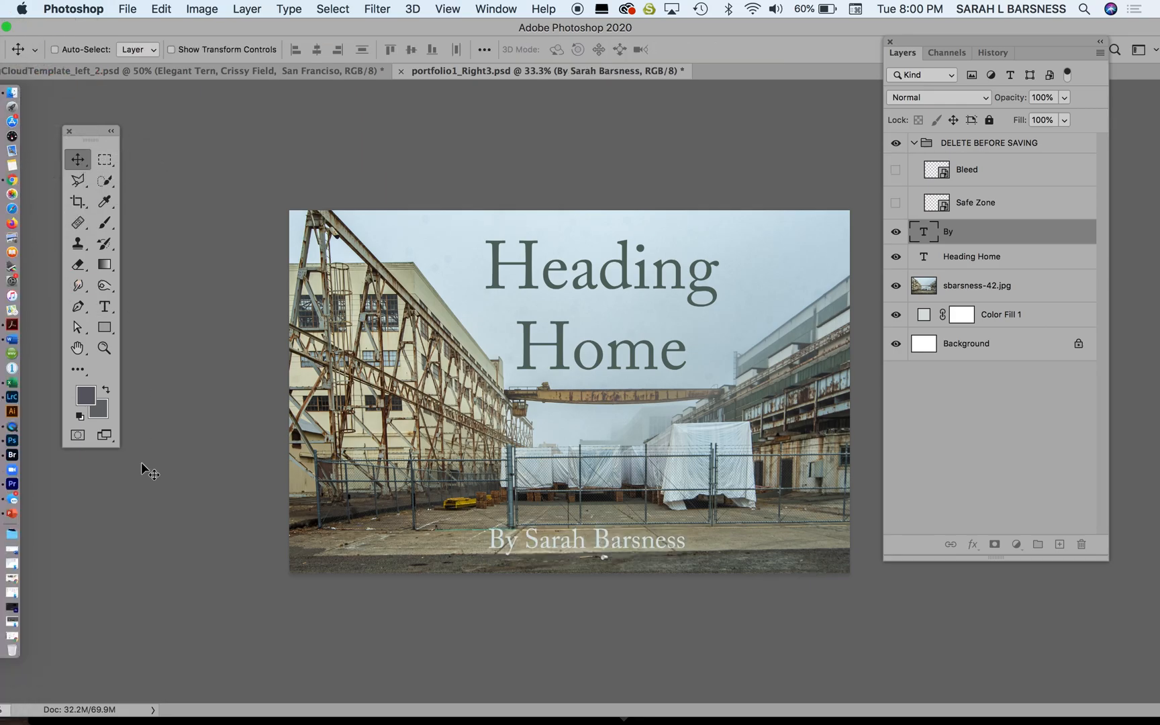